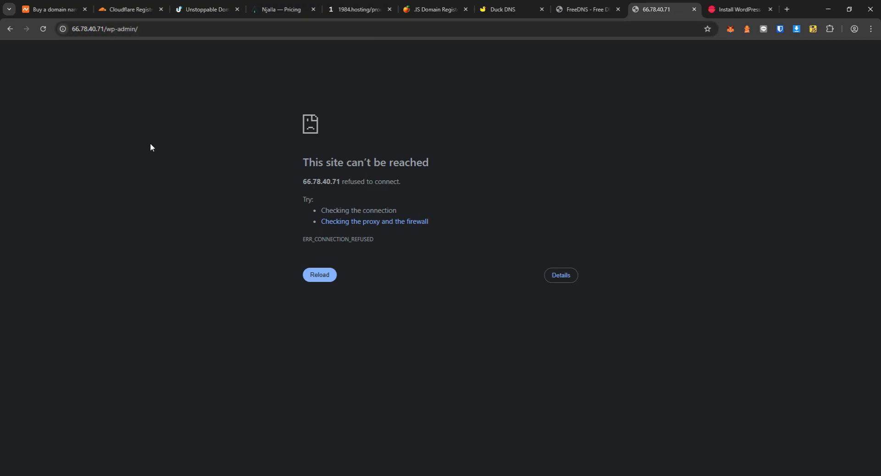
# Check the site's connection info, keep English (United States) as the language, and continue to the database form.
pyautogui.click(63, 29)
pyautogui.click(193, 260)
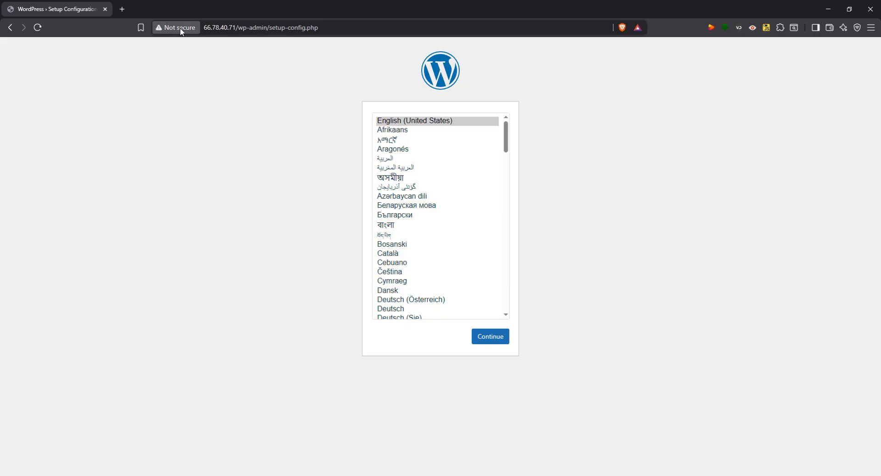
pyautogui.click(180, 28)
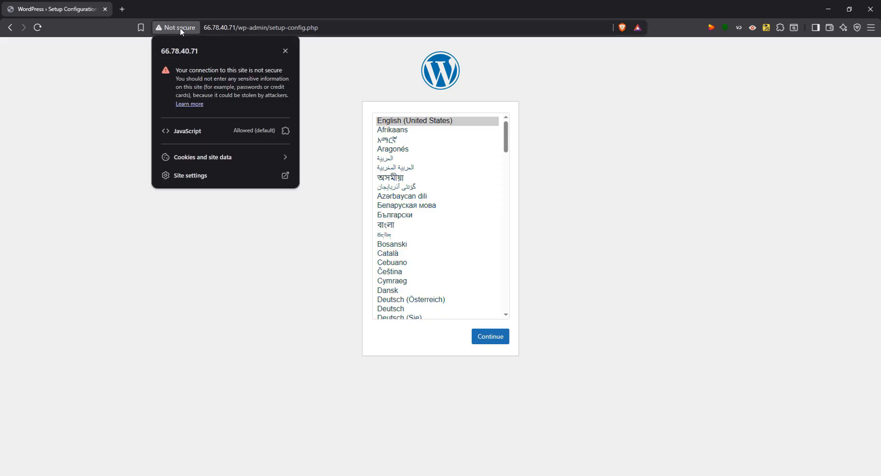
pyautogui.click(113, 143)
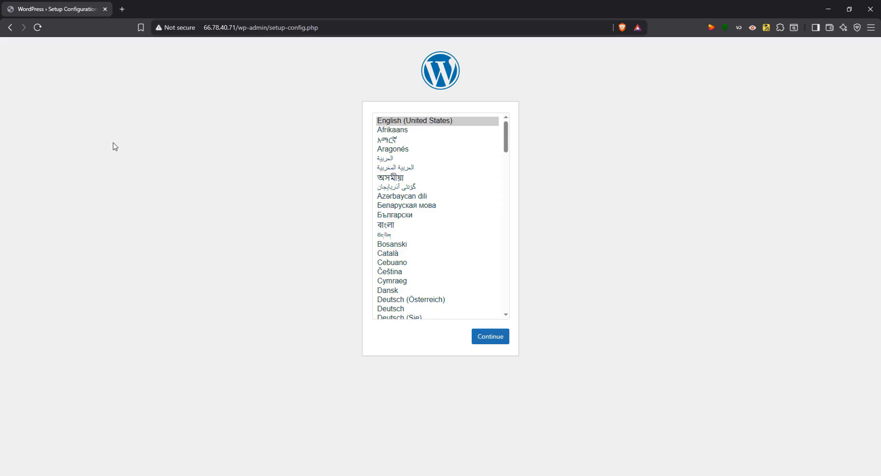
pyautogui.click(487, 337)
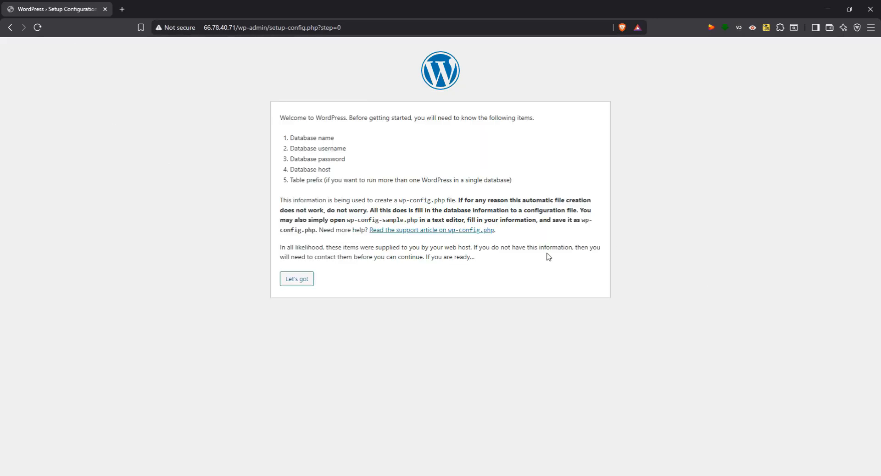
pyautogui.click(297, 279)
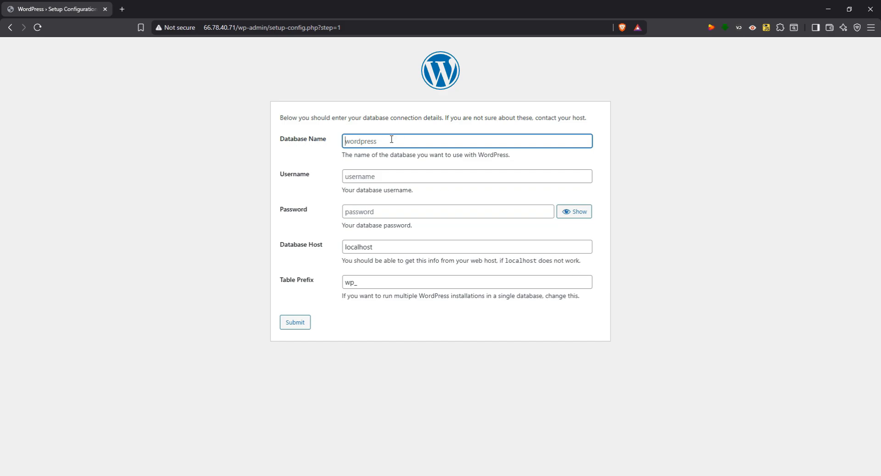
# Paste the database name, username and password into the connection form and submit it.
pyautogui.write('cp_breeze_poc_db')
pyautogui.press('Tab')
pyautogui.write('cp_breeze_poc_user')
pyautogui.press('Tab')
pyautogui.hotkey('ctrl', 'v')
pyautogui.click(295, 321)
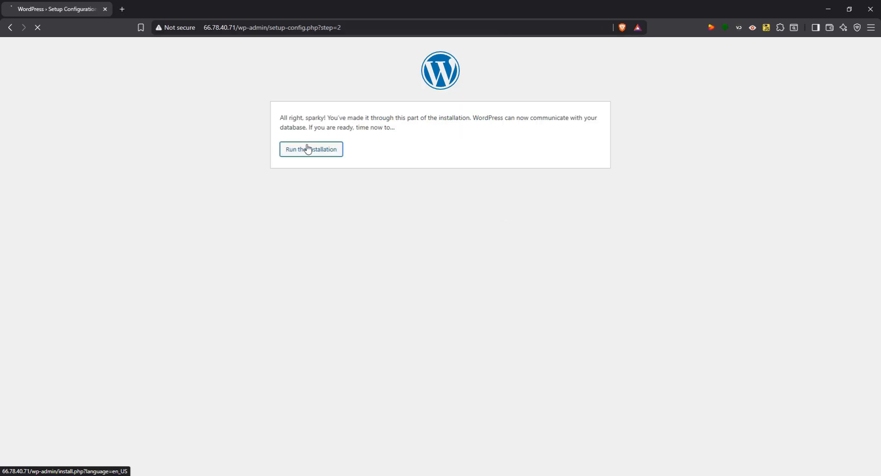
# Run the installation with site title 'CP-BREEZE-proof of concept', an admin username and admin e-mail.
pyautogui.click(308, 147)
pyautogui.click(407, 222)
pyautogui.write('CP-BREEZE-proof of concept')
pyautogui.click(427, 246)
pyautogui.write('cp-breeze')
pyautogui.click(575, 291)
pyautogui.click(402, 338)
pyautogui.click(308, 415)
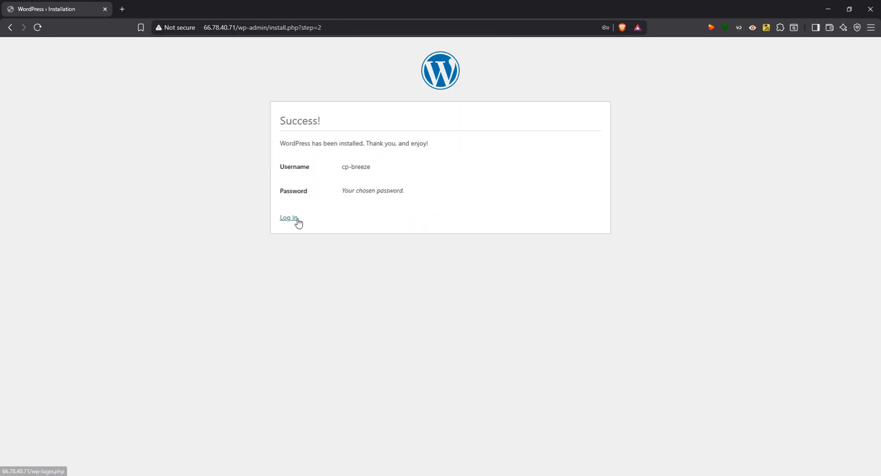
# Go to the login page, enter the admin username and choose to stay logged in.
pyautogui.click(289, 218)
pyautogui.click(382, 220)
pyautogui.click(449, 164)
pyautogui.press('BackSpace')
pyautogui.press('BackSpace')
pyautogui.press('BackSpace')
pyautogui.click(487, 223)
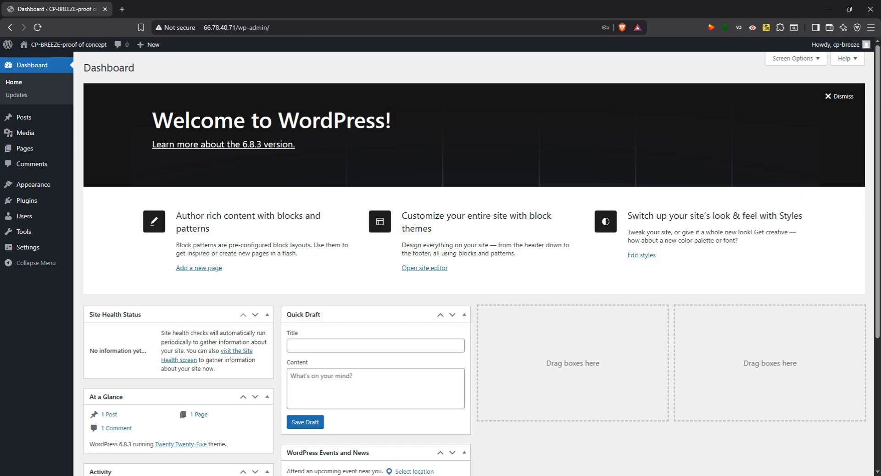
# Dismiss the Welcome to WordPress panel and select the server IP in the address bar.
pyautogui.click(841, 95)
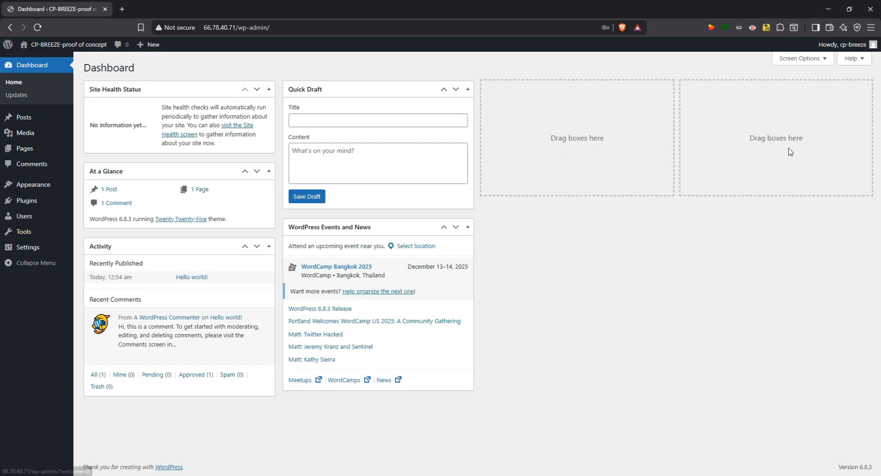
pyautogui.click(280, 27)
pyautogui.doubleClick(212, 28)
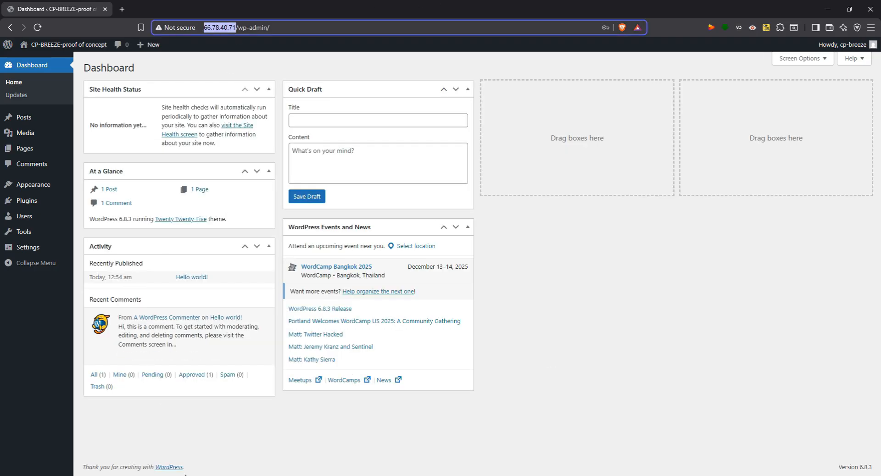
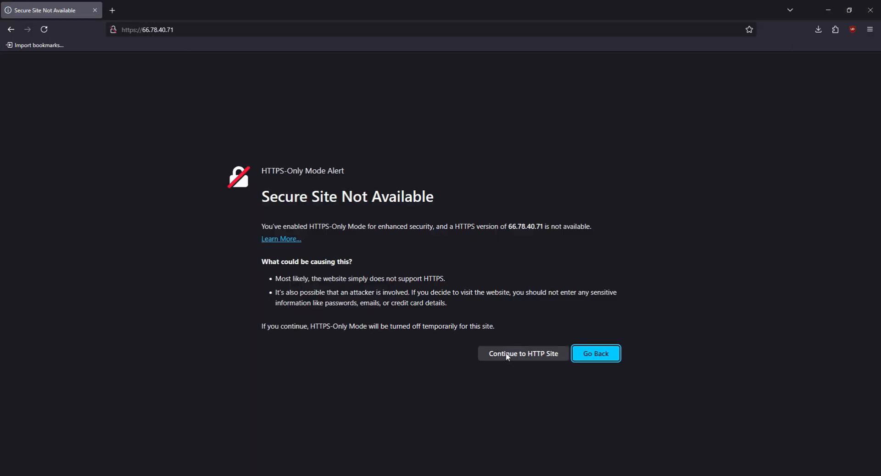
# Continue past the HTTPS-Only alert and reload the blog at 66.78.40.71 over plain HTTP.
pyautogui.click(505, 353)
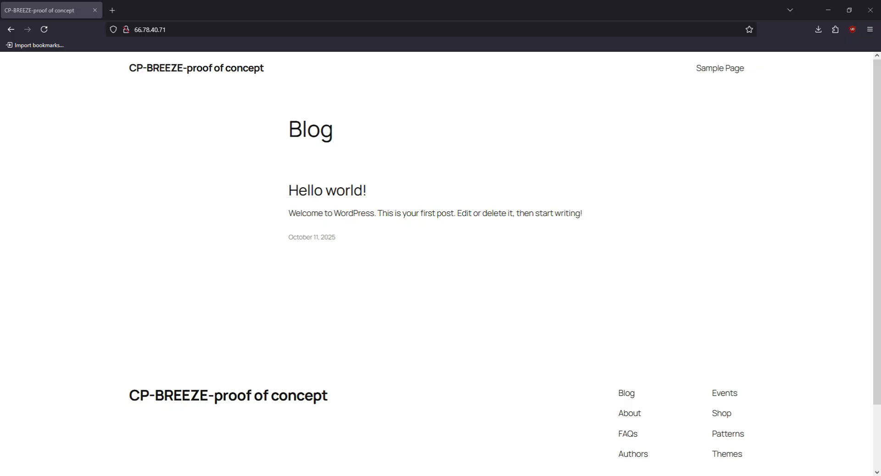
pyautogui.click(232, 29)
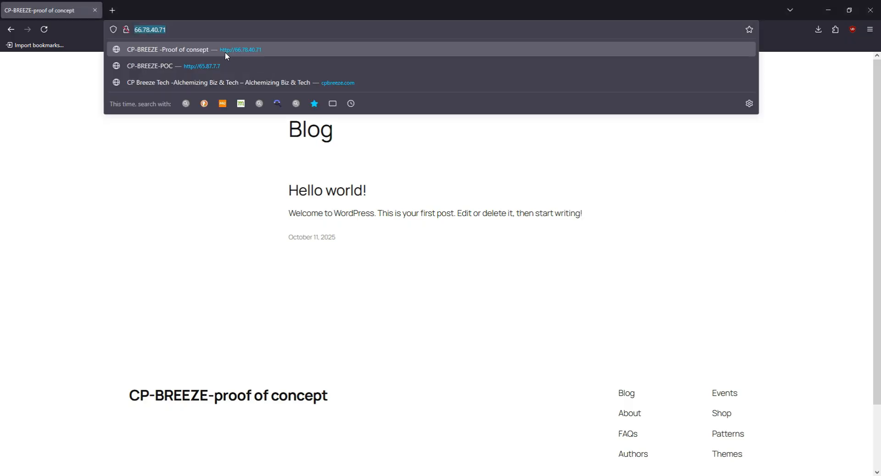
pyautogui.click(230, 50)
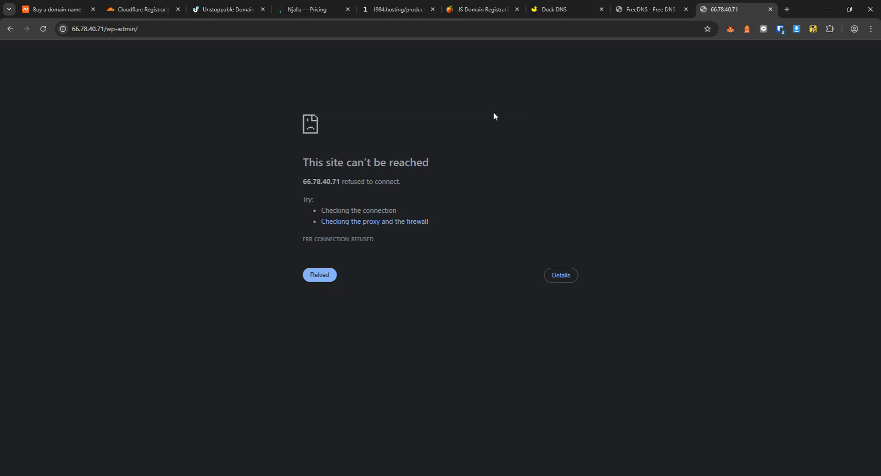
# Glance at the Cloudflare Registrar tab and settle on the Namecheap domain page.
pyautogui.click(67, 4)
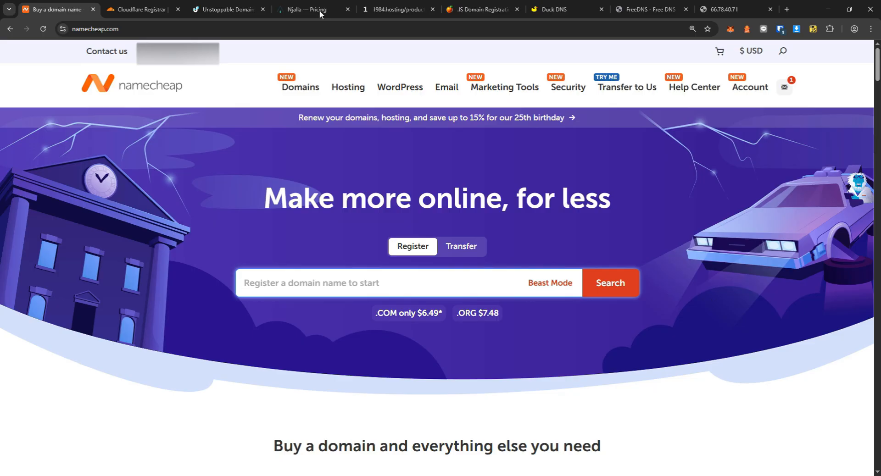
pyautogui.click(140, 10)
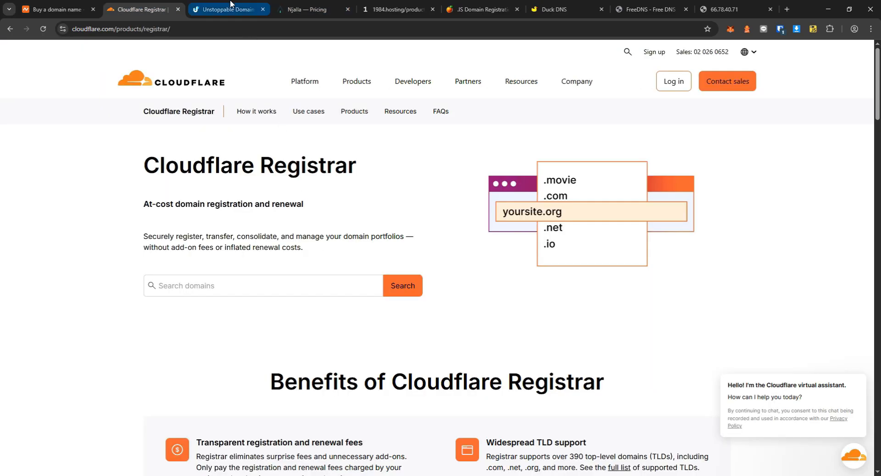
pyautogui.click(71, 7)
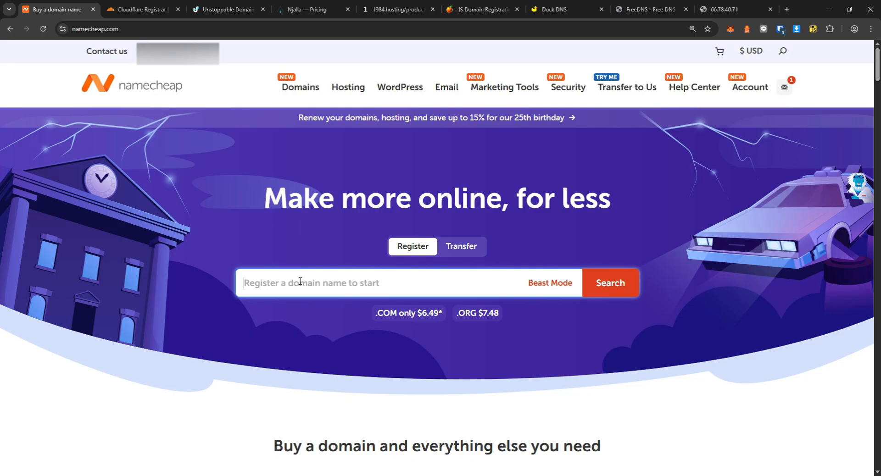
# Search Namecheap for cpbreeze and check the cpbreeze.xyz retail price of 19.48.
pyautogui.write('cpbreeze')
pyautogui.press('Return')
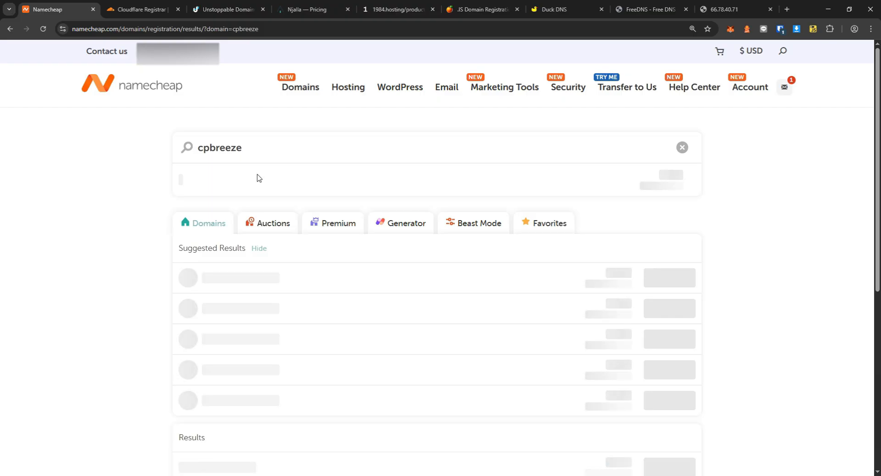
pyautogui.scroll(-5, 479, 283)
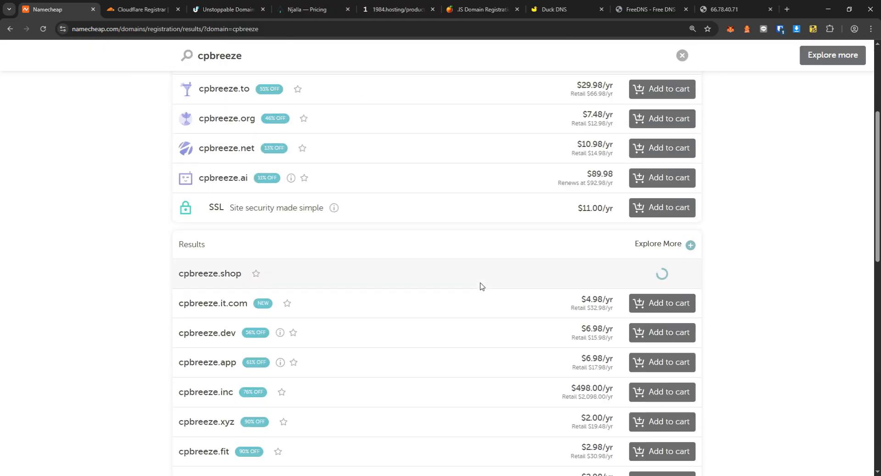
pyautogui.scroll(-3, 480, 285)
pyautogui.moveTo(568, 290); pyautogui.dragTo(599, 289)
pyautogui.doubleClick(598, 289)
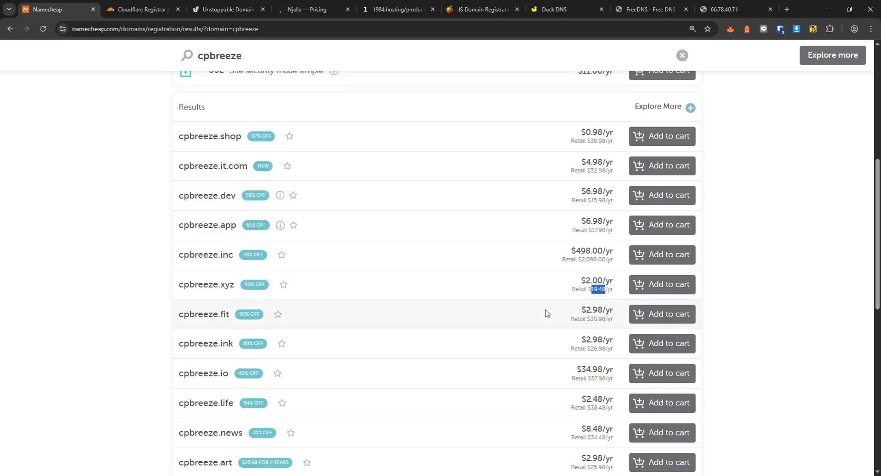
pyautogui.scroll(-8, 546, 313)
pyautogui.scroll(9, 377, 331)
pyautogui.scroll(-3, 413, 330)
pyautogui.scroll(5, 412, 276)
# Filter to Fun domains and compare prices for cpbreeze.lol, .shop, .quest and .online.
pyautogui.click(406, 225)
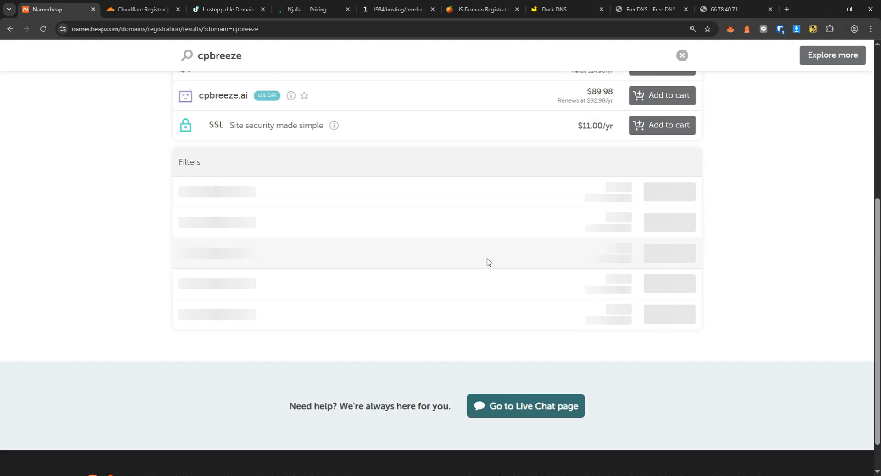
pyautogui.scroll(-8, 488, 261)
pyautogui.moveTo(582, 321); pyautogui.dragTo(603, 312)
pyautogui.doubleClick(595, 331)
pyautogui.scroll(-8, 535, 336)
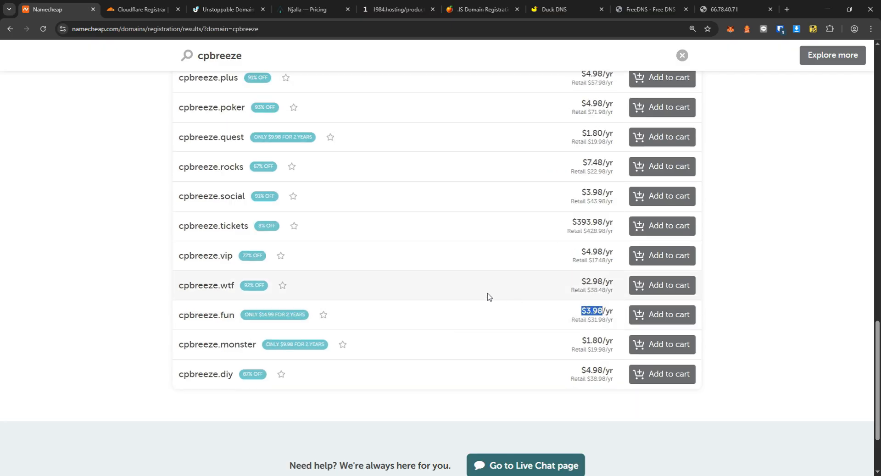
pyautogui.scroll(15, 498, 299)
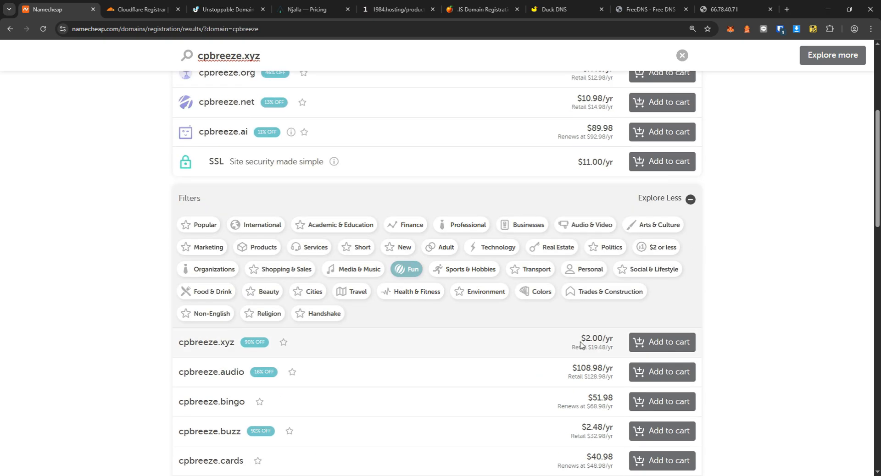
pyautogui.scroll(-5, 580, 345)
pyautogui.scroll(10, 531, 336)
pyautogui.moveTo(579, 176); pyautogui.dragTo(601, 187)
pyautogui.click(592, 188)
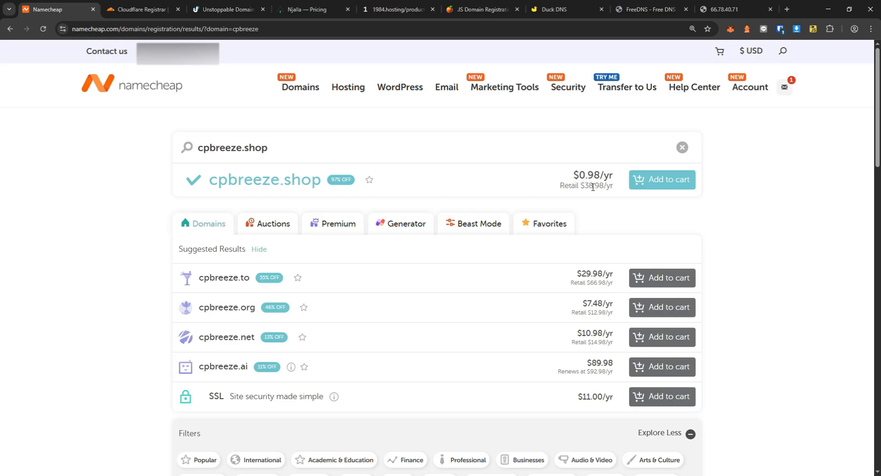
pyautogui.scroll(-15, 593, 187)
pyautogui.moveTo(582, 311); pyautogui.dragTo(602, 311)
pyautogui.doubleClick(595, 320)
pyautogui.scroll(-2, 552, 330)
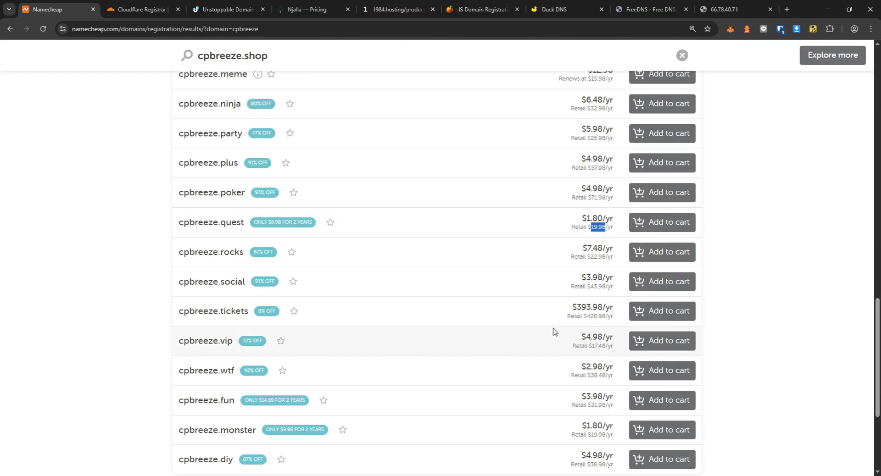
pyautogui.scroll(-2, 527, 330)
pyautogui.scroll(20, 321, 275)
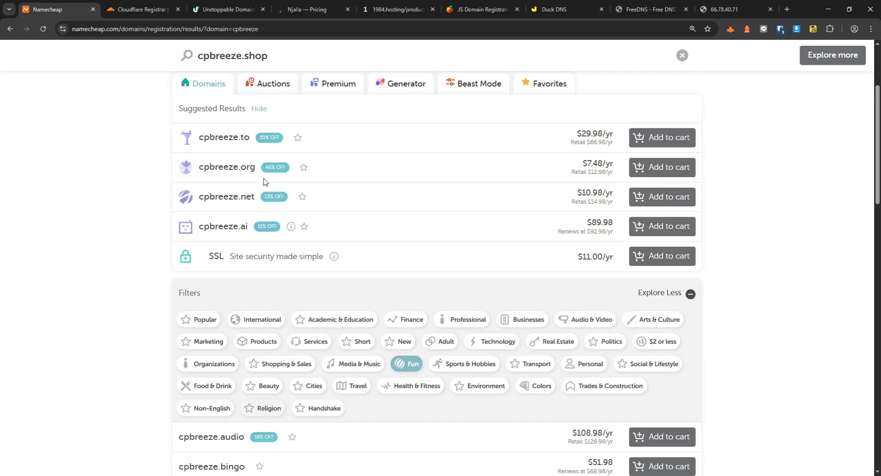
pyautogui.scroll(3, 263, 181)
pyautogui.tripleClick(596, 182)
pyautogui.click(596, 182)
pyautogui.moveTo(588, 185); pyautogui.dragTo(604, 189)
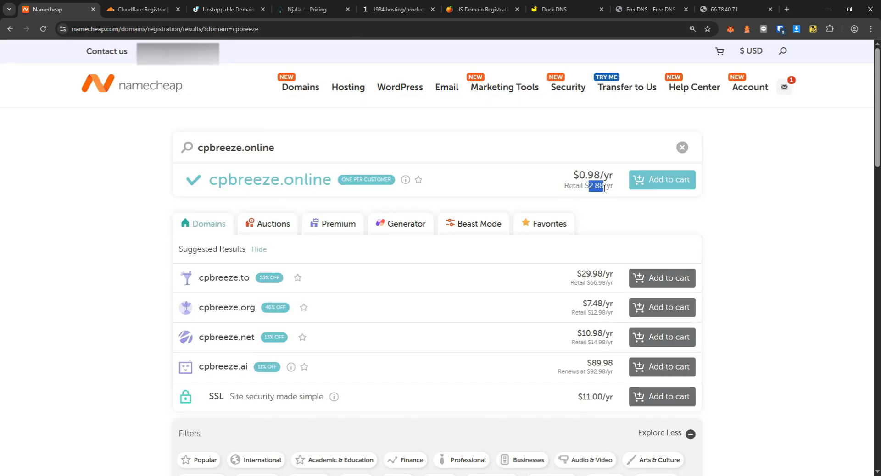
pyautogui.scroll(-4, 603, 188)
# Browse the Popular and International categories of the cpbreeze results.
pyautogui.click(202, 277)
pyautogui.scroll(-7, 294, 312)
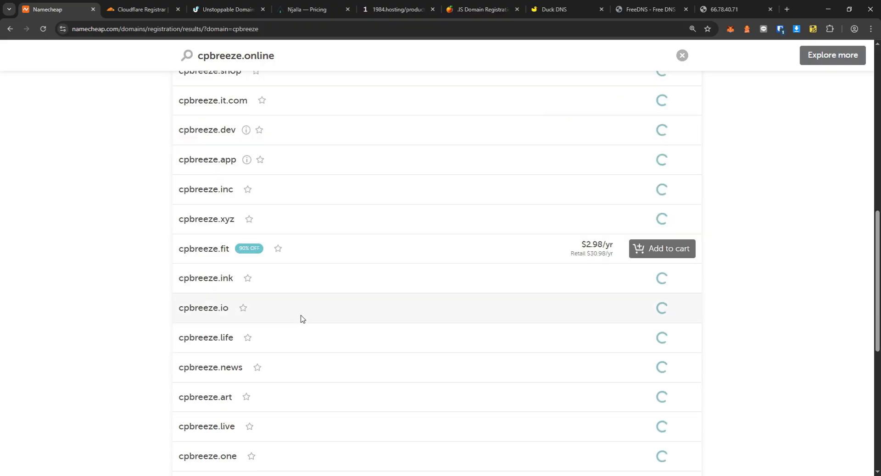
pyautogui.scroll(5, 301, 317)
pyautogui.click(260, 184)
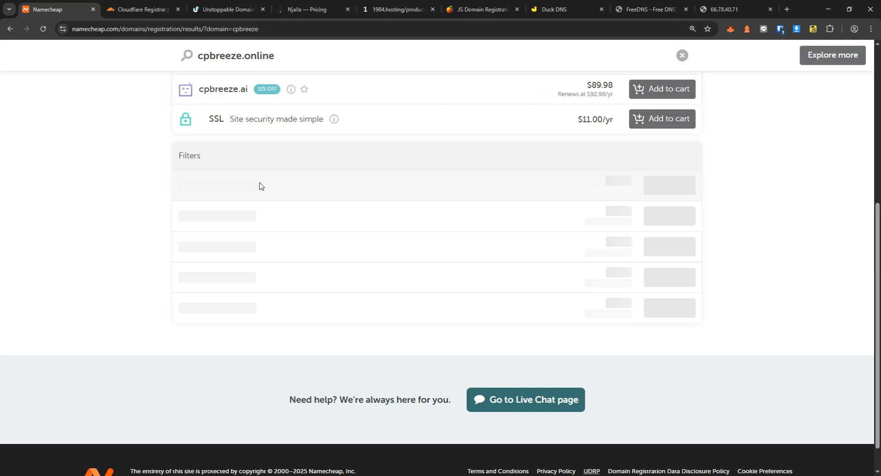
pyautogui.scroll(-2, 487, 308)
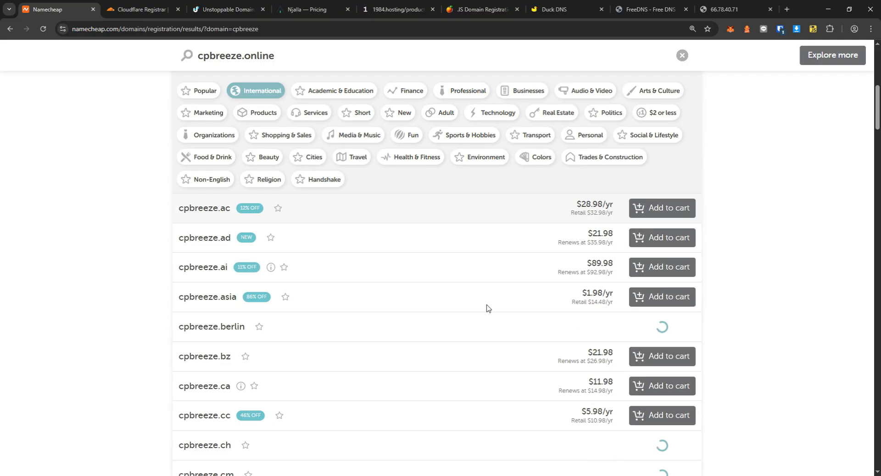
pyautogui.scroll(-2, 487, 308)
pyautogui.scroll(10, 473, 307)
pyautogui.scroll(-10, 254, 142)
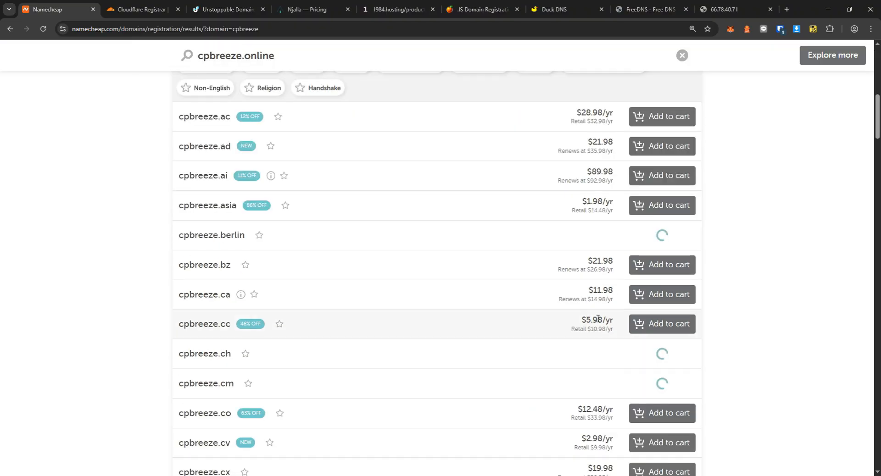
pyautogui.scroll(-5, 578, 321)
pyautogui.hotkey('ctrl', 'Tab')
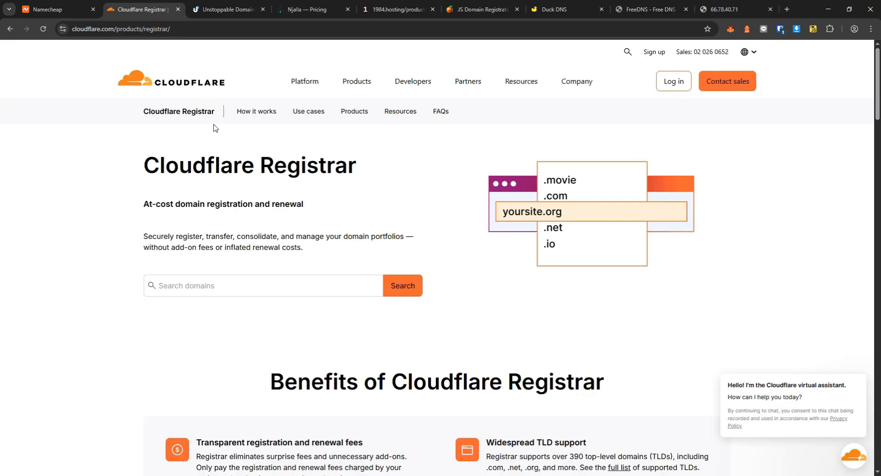
# Search Cloudflare Registrar for cpbreeze, finding cpbreeze.xyz at $12.30.
pyautogui.click(210, 286)
pyautogui.click(219, 315)
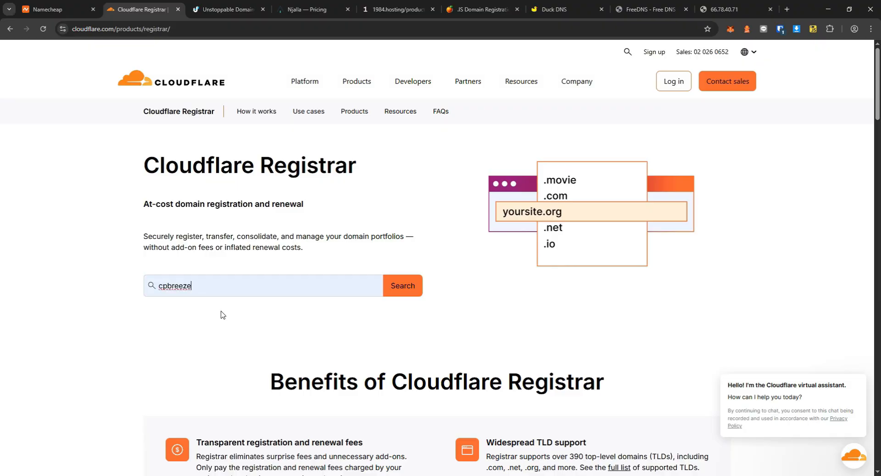
pyautogui.click(398, 289)
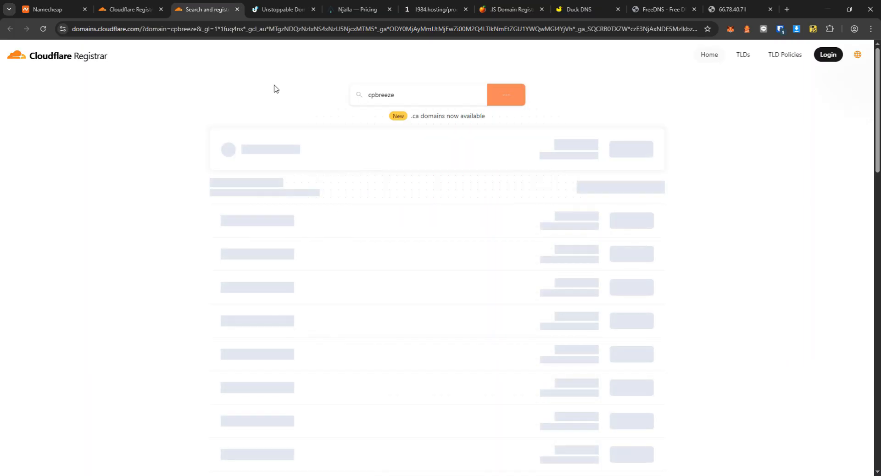
pyautogui.scroll(-14, 292, 289)
pyautogui.scroll(10, 480, 289)
pyautogui.scroll(4, 466, 280)
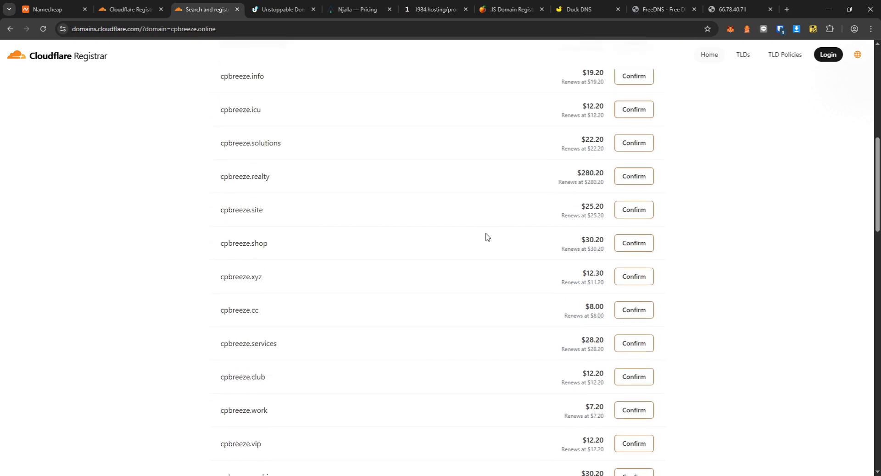
pyautogui.scroll(10, 487, 238)
# Change the search to cpbreeze.shop, quoted at $30.20.
pyautogui.click(402, 97)
pyautogui.doubleClick(402, 97)
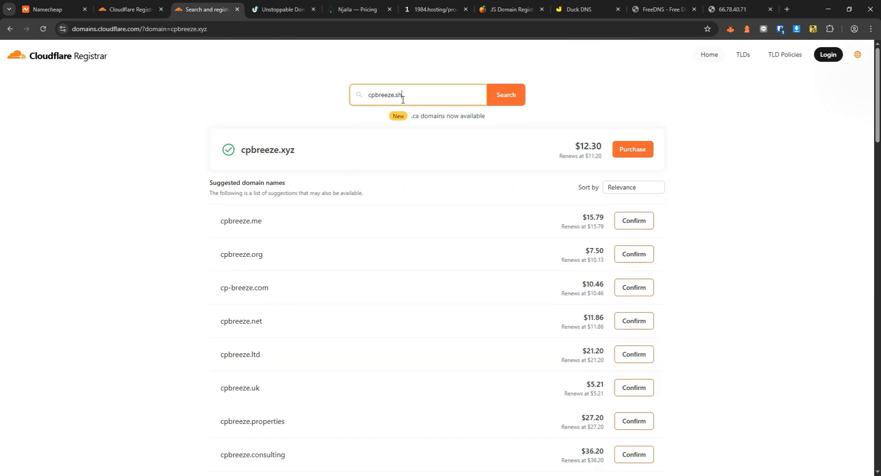
pyautogui.write('p')
pyautogui.press('Return')
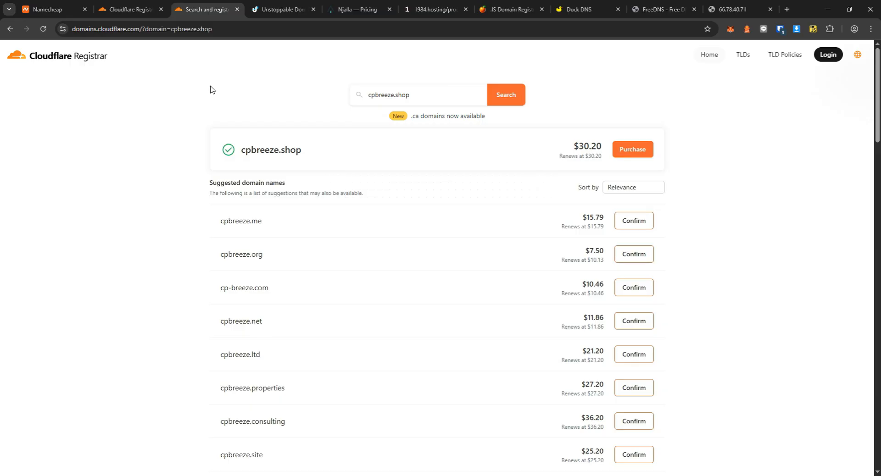
pyautogui.click(786, 10)
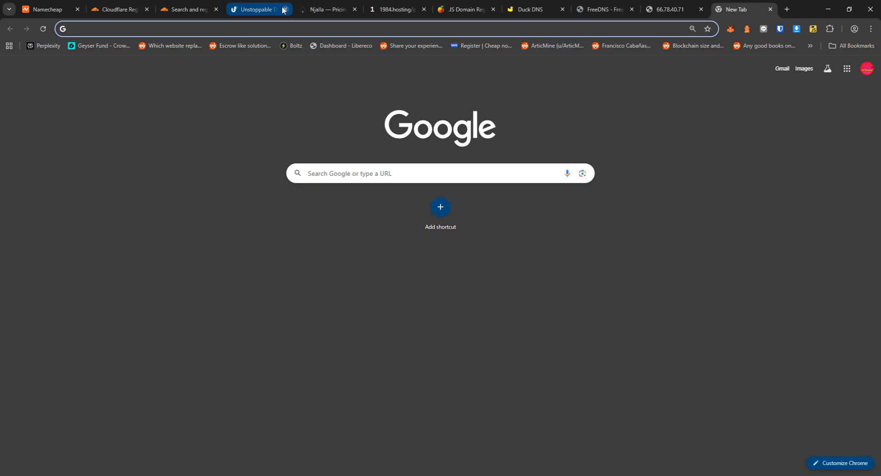
# Visit Trocador's prepaid cards page, then load monerica.com.
pyautogui.press('Return')
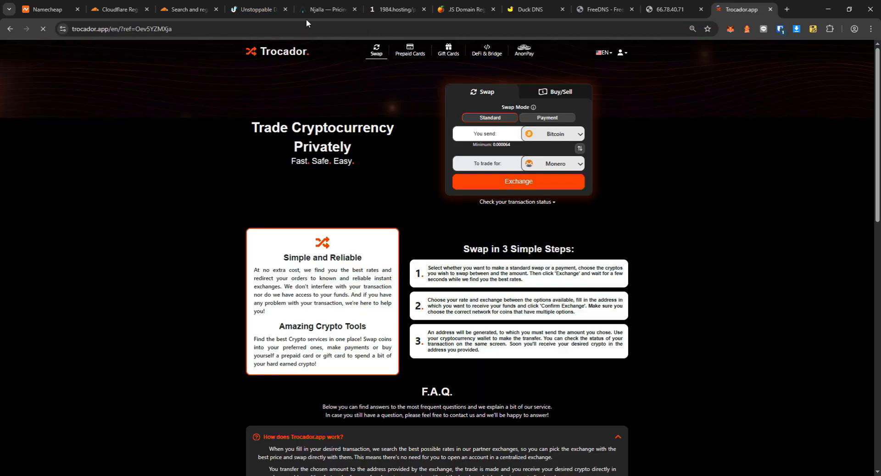
pyautogui.click(413, 51)
pyautogui.scroll(3, 513, 290)
pyautogui.click(180, 29)
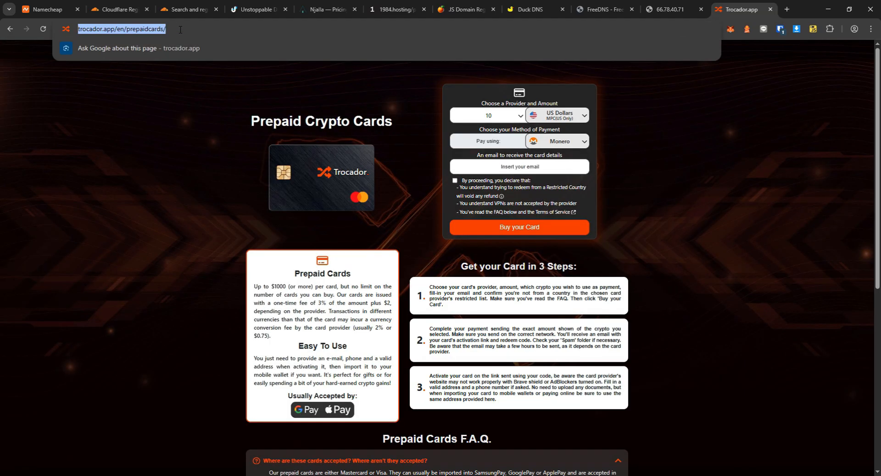
pyautogui.write('monerica.com')
pyautogui.press('Return')
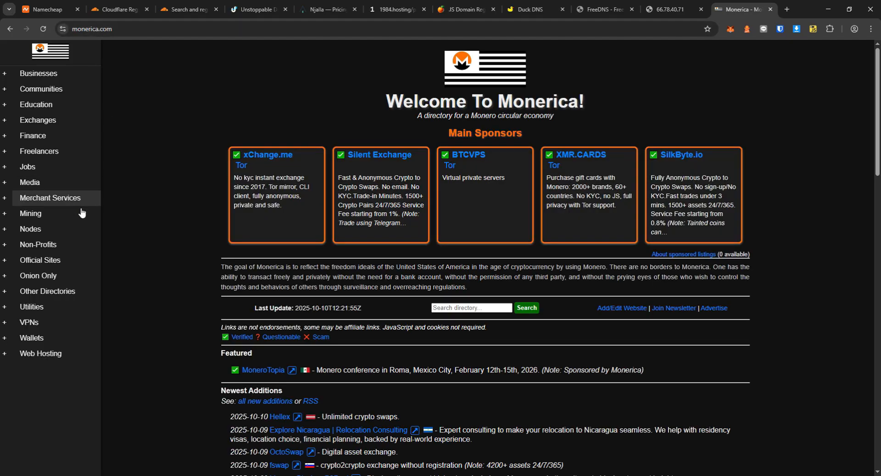
# Find card listings on Monerica, including XMR.CARDS and 2fiat, then close those tabs.
pyautogui.hotkey('ctrl', 'f')
pyautogui.write('card')
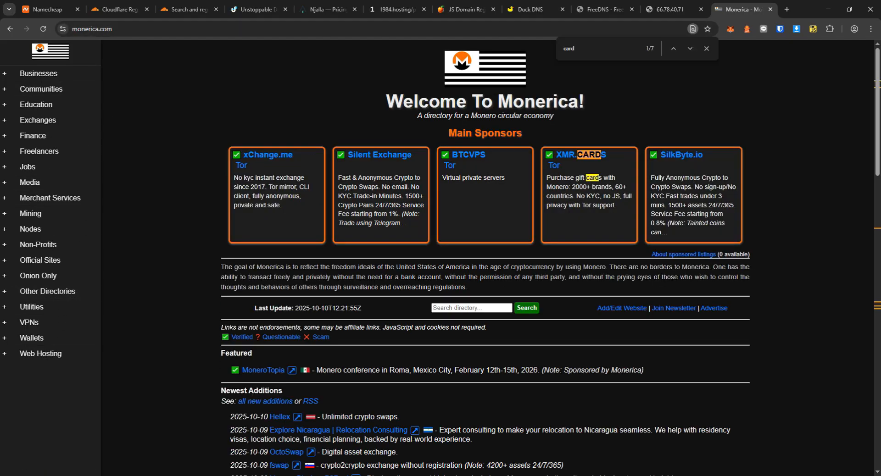
pyautogui.middleClick(565, 152)
pyautogui.press('Return')
pyautogui.press('Return')
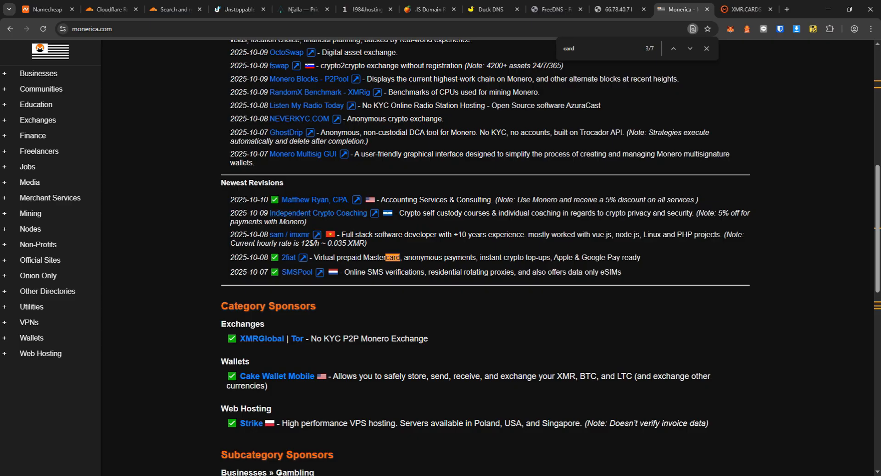
pyautogui.tripleClick(357, 257)
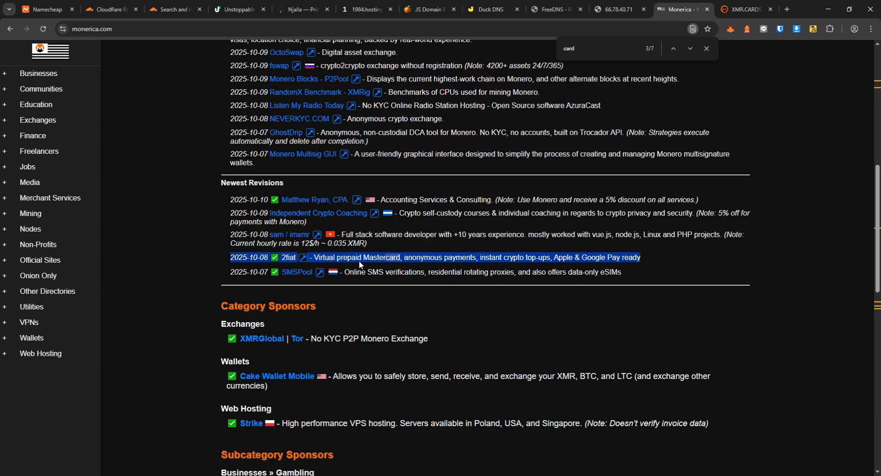
pyautogui.hotkey('ctrl', 'w')
pyautogui.hotkey('ctrl', 'w')
pyautogui.click(128, 4)
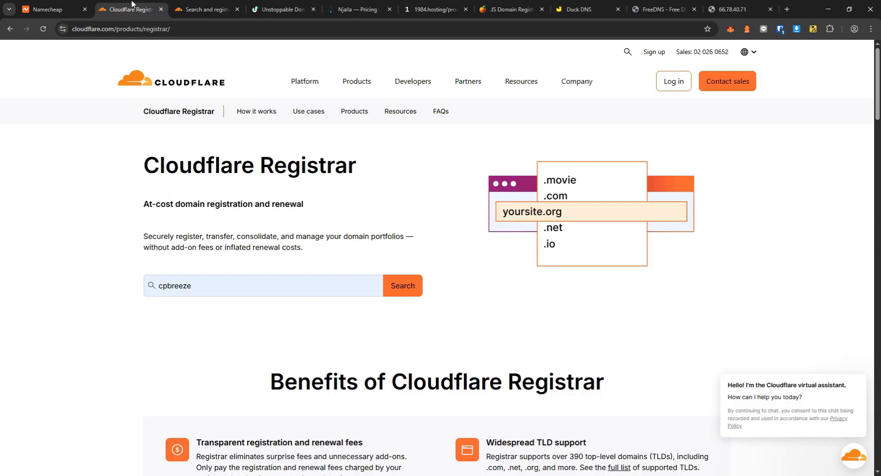
# Search Unstoppable Domains for cpbreeze.crypto, noting cpbreeze.xyz at $3.60.
pyautogui.middleClick(133, 4)
pyautogui.click(205, 5)
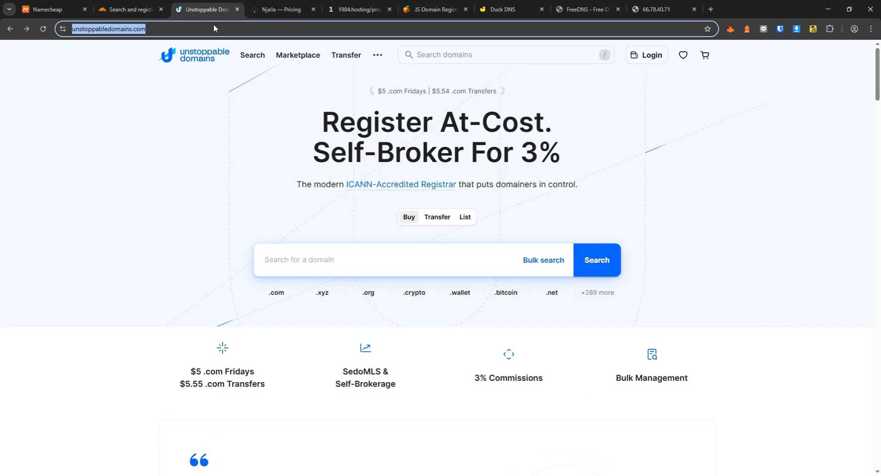
pyautogui.click(398, 264)
pyautogui.write('http://66.78.40.71/')
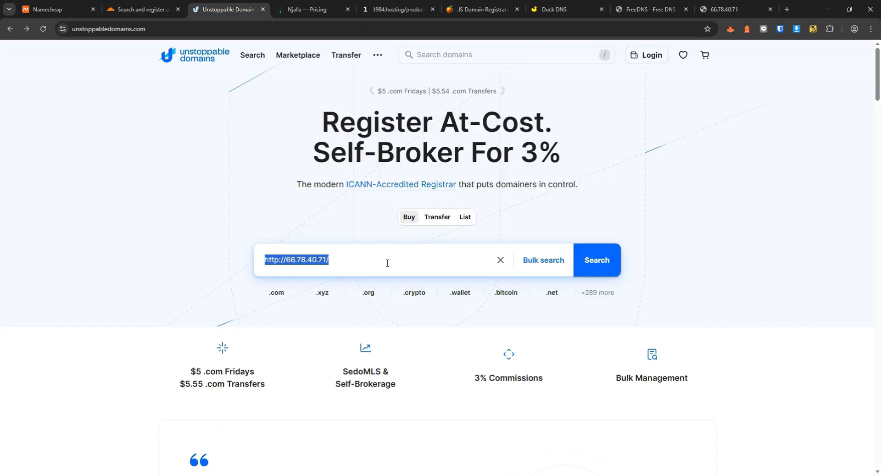
pyautogui.press('BackSpace')
pyautogui.write('c')
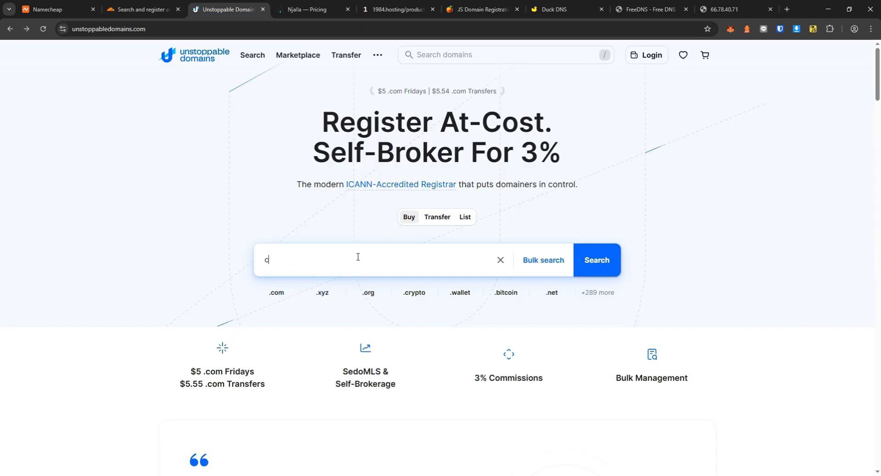
pyautogui.write('pbreeze.crypto')
pyautogui.click(585, 260)
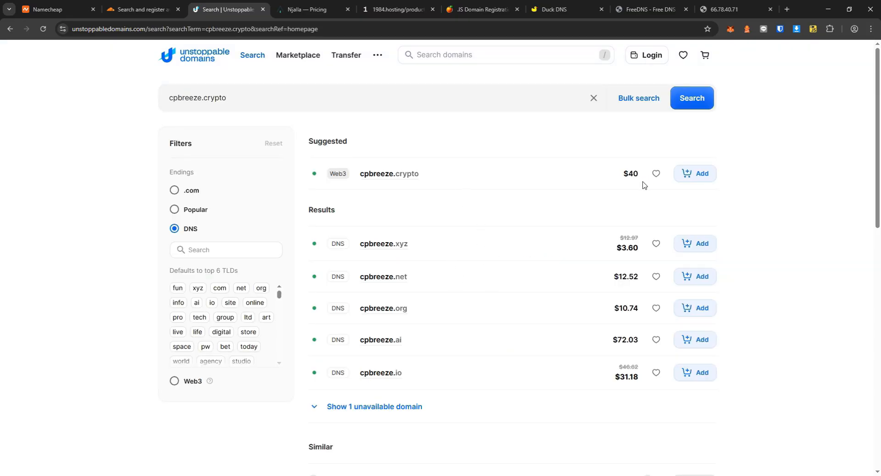
pyautogui.moveTo(617, 249); pyautogui.dragTo(644, 252)
pyautogui.click(634, 249)
pyautogui.tripleClick(629, 247)
pyautogui.moveTo(331, 179)
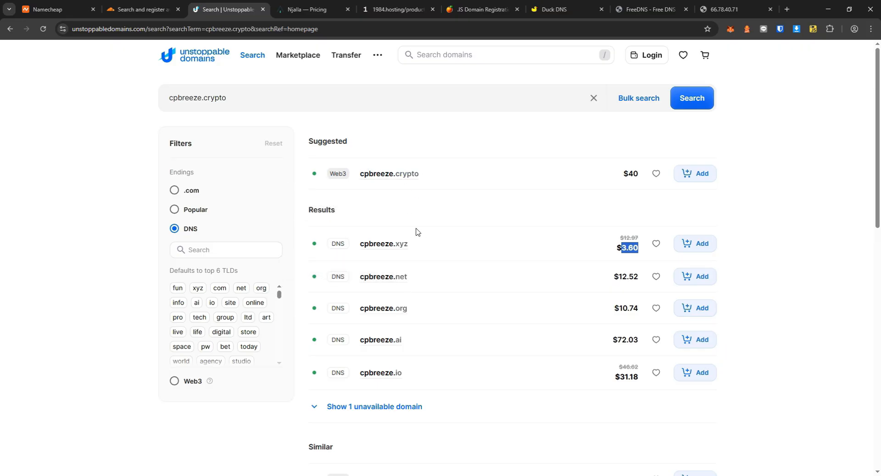
# Change the search to cpbreeze.x to check its $40 price.
pyautogui.doubleClick(225, 97)
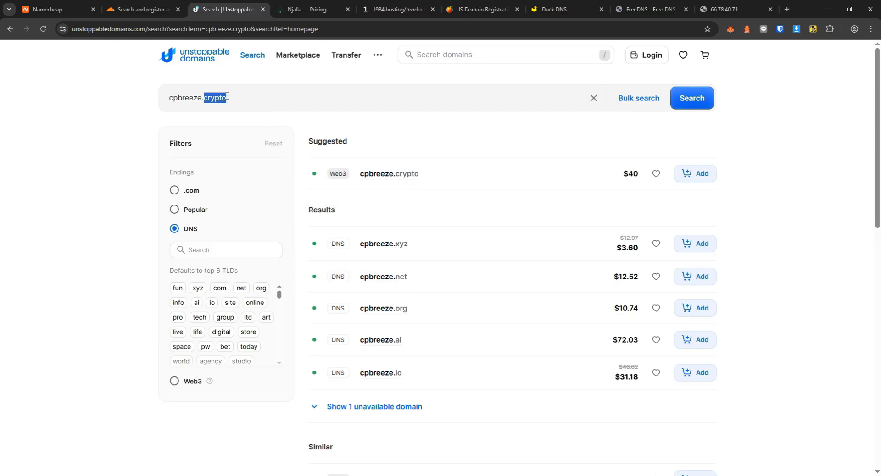
pyautogui.write('x')
pyautogui.click(692, 103)
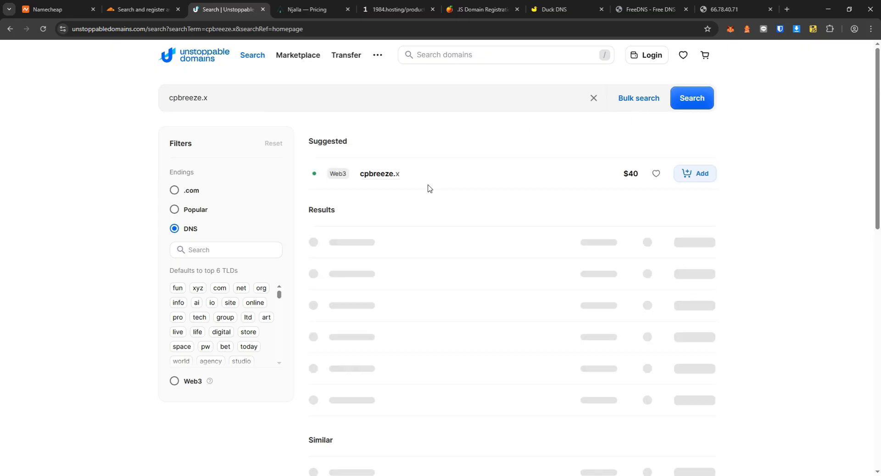
pyautogui.scroll(-8, 266, 151)
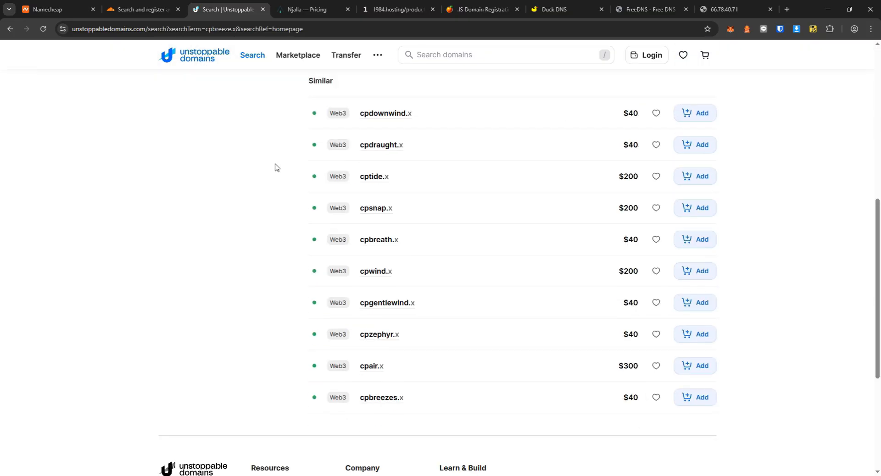
pyautogui.scroll(-5, 275, 168)
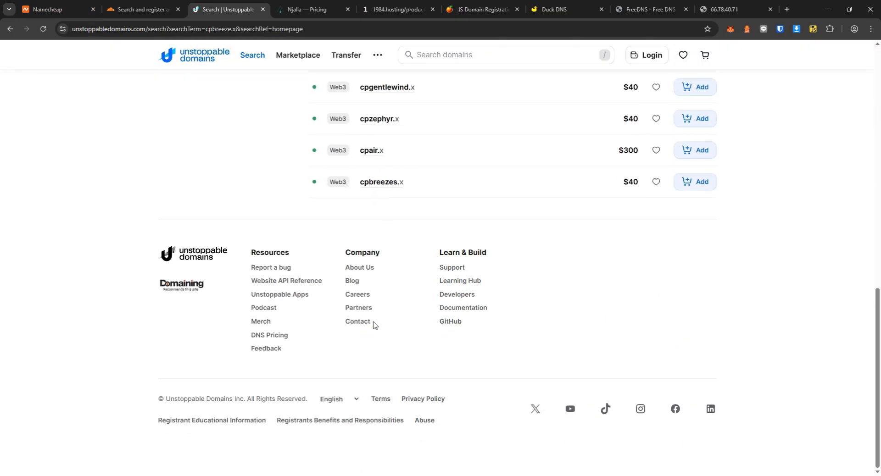
# Open the supported-cryptocurrencies article and search it for monero.
pyautogui.click(358, 321)
pyautogui.scroll(-15, 279, 244)
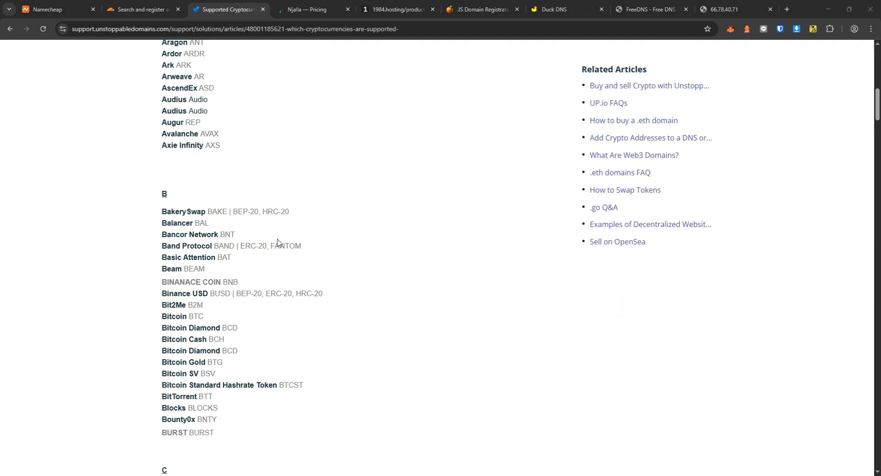
pyautogui.scroll(-18, 276, 252)
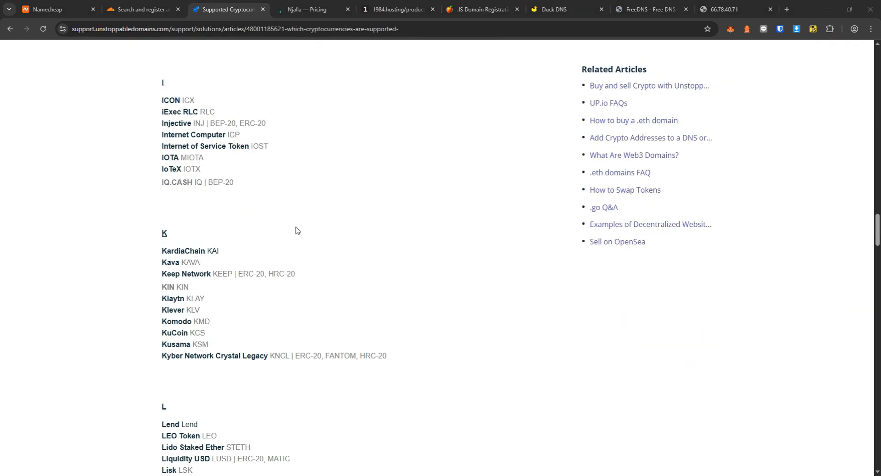
pyautogui.hotkey('ctrl', 'f')
pyautogui.write('monero')
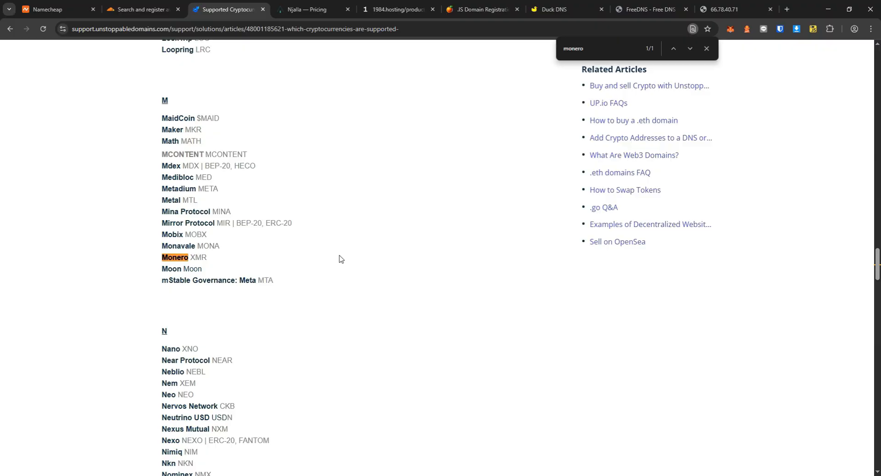
# Review Njalla's 15 € per year domain price.
pyautogui.click(296, 11)
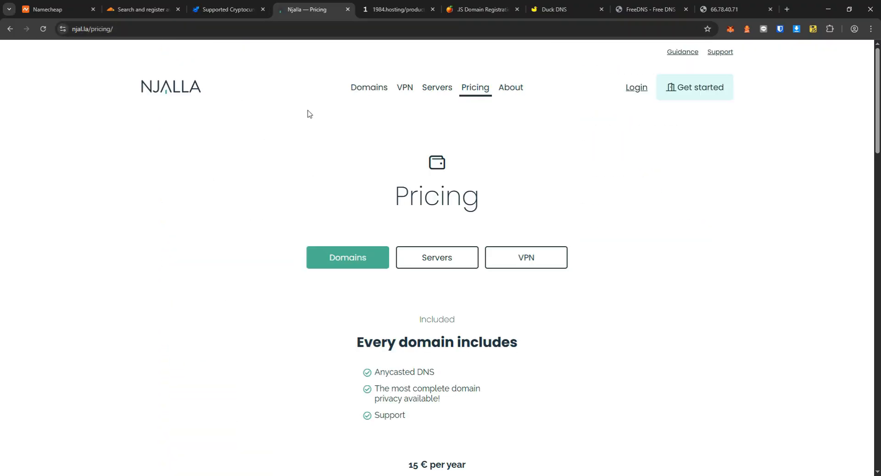
pyautogui.scroll(-5, 307, 112)
pyautogui.moveTo(408, 236)
pyautogui.mouseDown()
pyautogui.moveTo(442, 236)
pyautogui.moveTo(419, 236)
pyautogui.mouseUp()
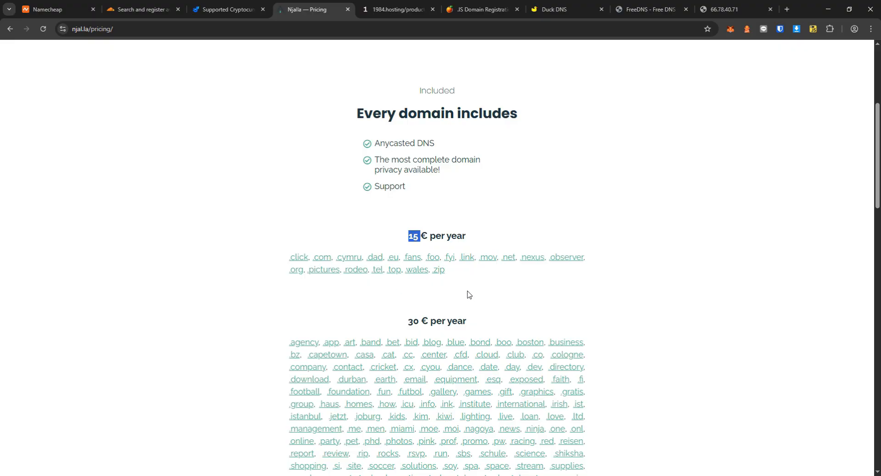
pyautogui.scroll(5, 466, 289)
pyautogui.scroll(-4, 506, 312)
pyautogui.tripleClick(438, 282)
pyautogui.click(420, 287)
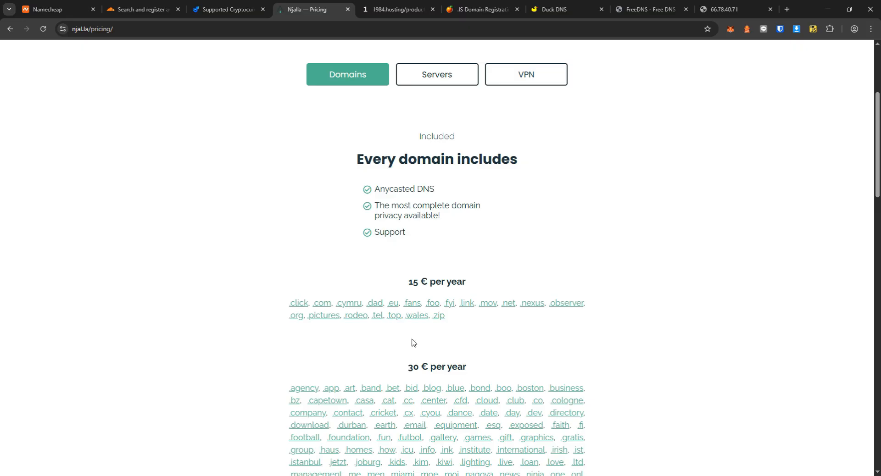
pyautogui.scroll(-2, 390, 165)
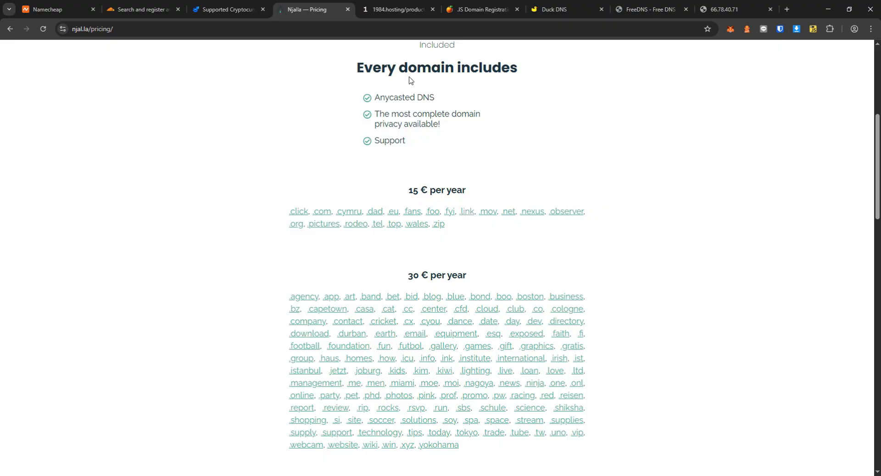
# Compare 1984.hosting's .com at $15.99 with OrangeWebsite's .com at €19.90.
pyautogui.click(360, 7)
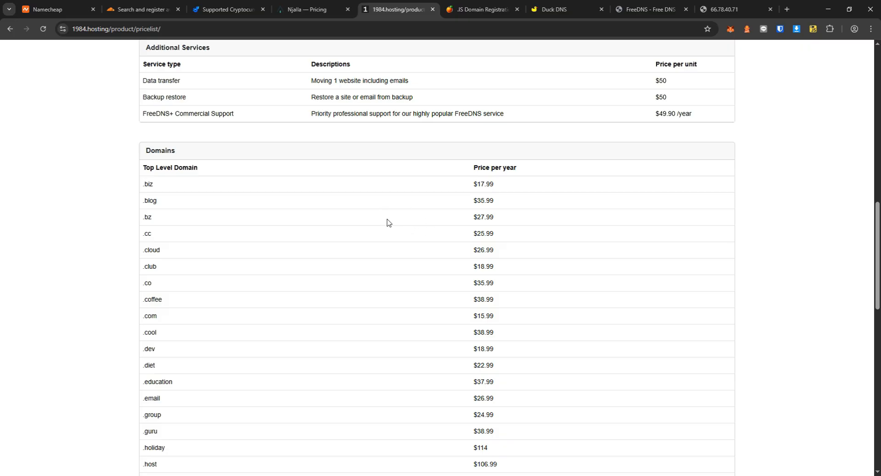
pyautogui.scroll(-1, 387, 220)
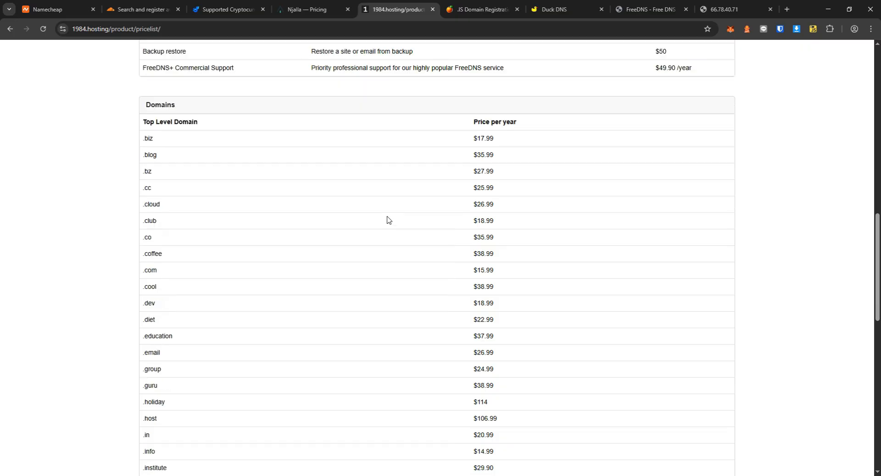
pyautogui.scroll(4, 387, 219)
pyautogui.click(479, 9)
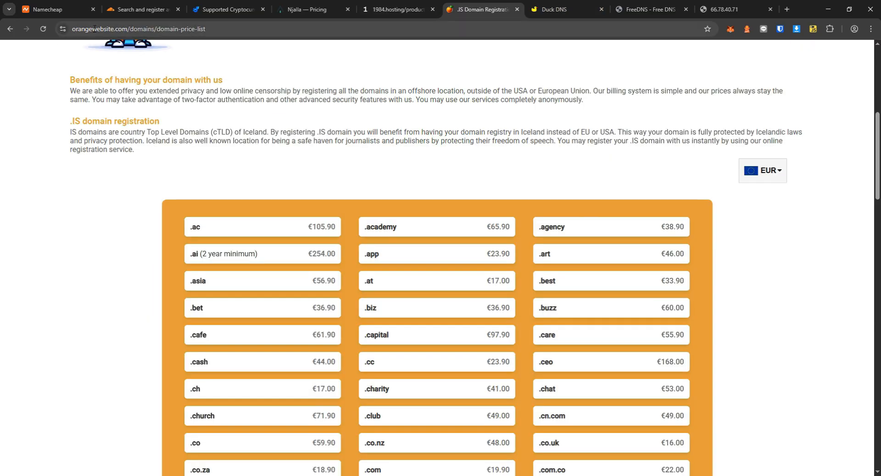
pyautogui.scroll(-4, 234, 234)
pyautogui.scroll(-3, 232, 280)
pyautogui.scroll(3, 232, 281)
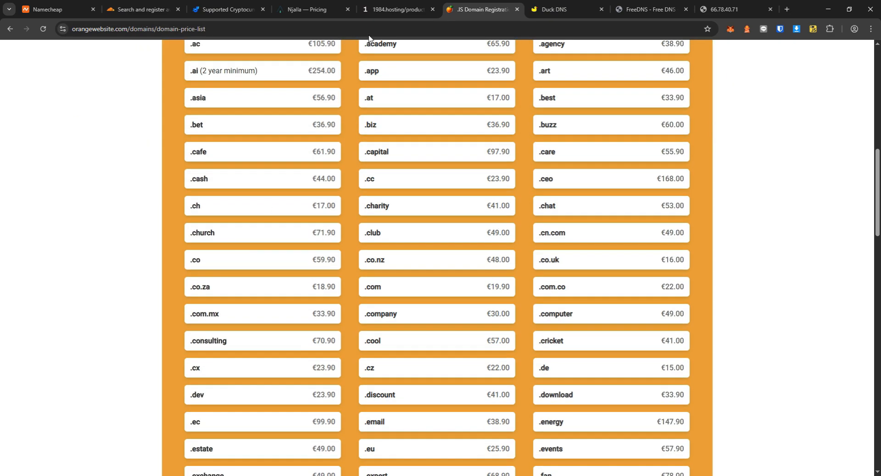
pyautogui.click(307, 9)
pyautogui.click(397, 10)
pyautogui.click(460, 4)
# Go back from the supported-cryptocurrencies article to the Unstoppable Domains homepage.
pyautogui.click(225, 9)
pyautogui.scroll(6, 246, 202)
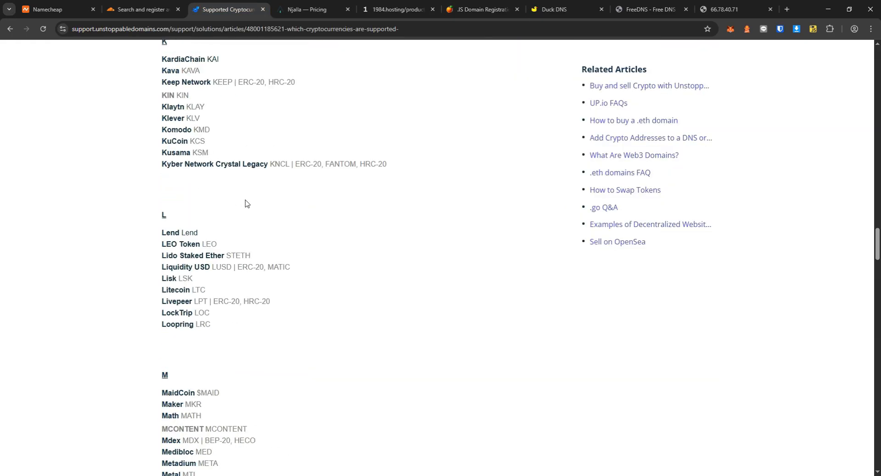
pyautogui.click(10, 29)
pyautogui.click(10, 29)
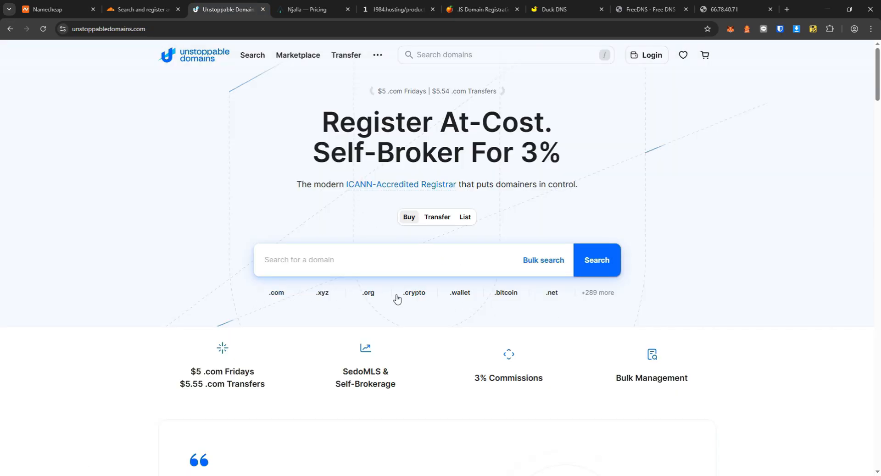
# Peek at the Unstoppable bulk domain search and return to the homepage.
pyautogui.click(543, 260)
pyautogui.scroll(-3, 435, 219)
pyautogui.scroll(5, 435, 219)
pyautogui.hotkey('alt', 'Left')
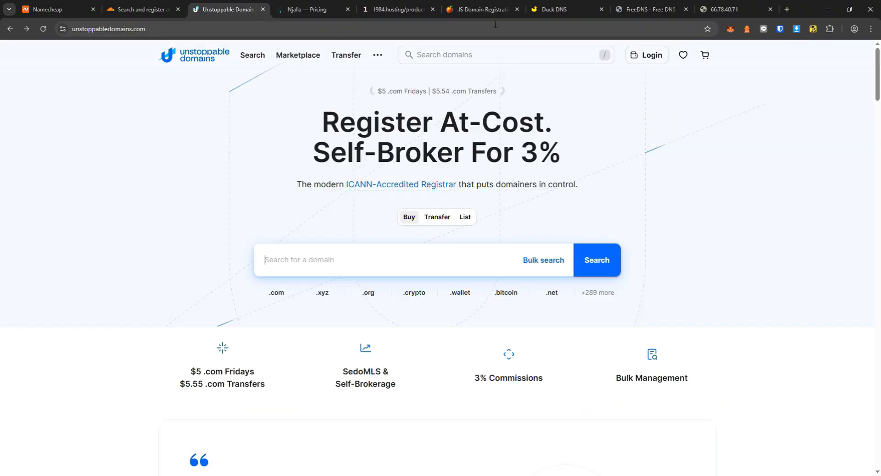
# Load cpbreeze.duckdns.org in the Duck DNS tab.
pyautogui.click(551, 7)
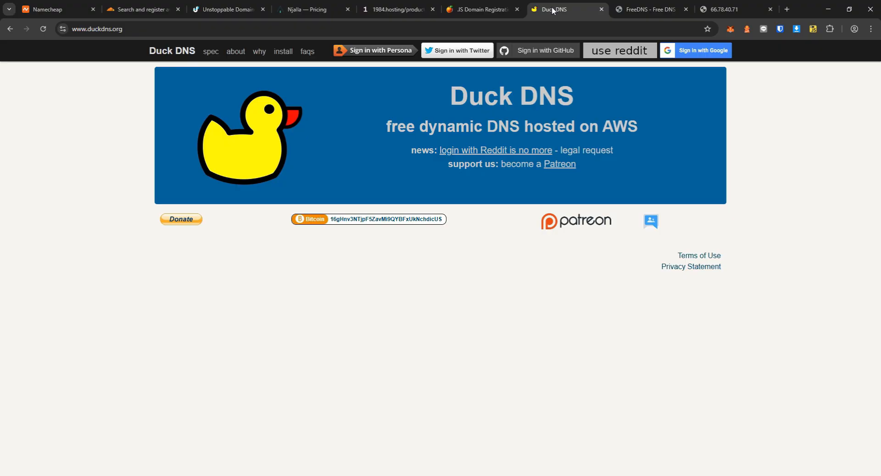
pyautogui.click(155, 29)
pyautogui.write('cpbreeze.duckns')
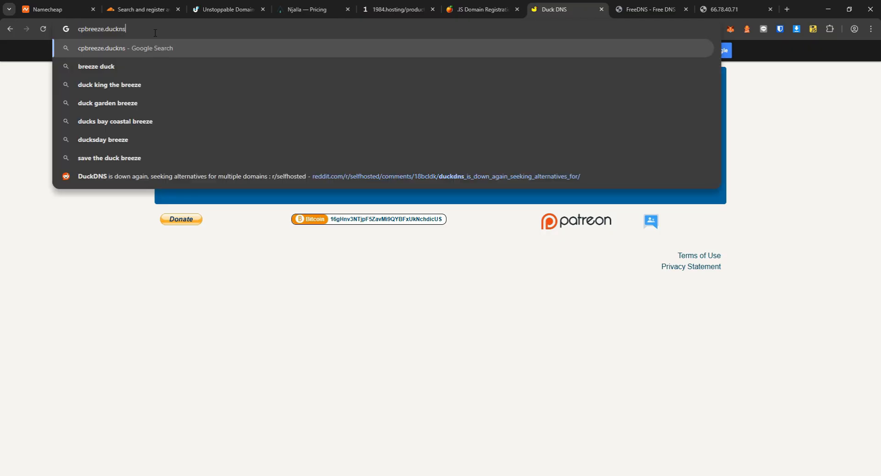
pyautogui.press('BackSpace')
pyautogui.write('ds.org')
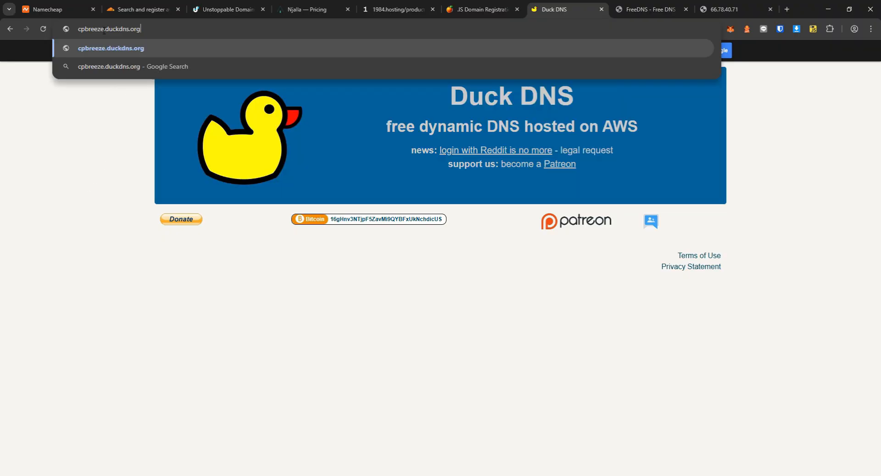
pyautogui.doubleClick(92, 30)
pyautogui.doubleClick(126, 26)
pyautogui.click(123, 29)
pyautogui.click(415, 349)
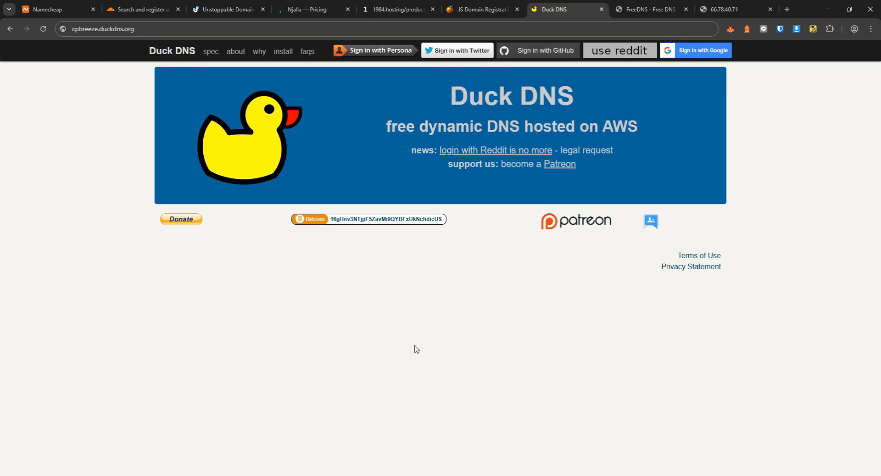
# Compare the FreeDNS site with the cpbreeze.duckdns.org page.
pyautogui.hotkey('ctrl', 'Tab')
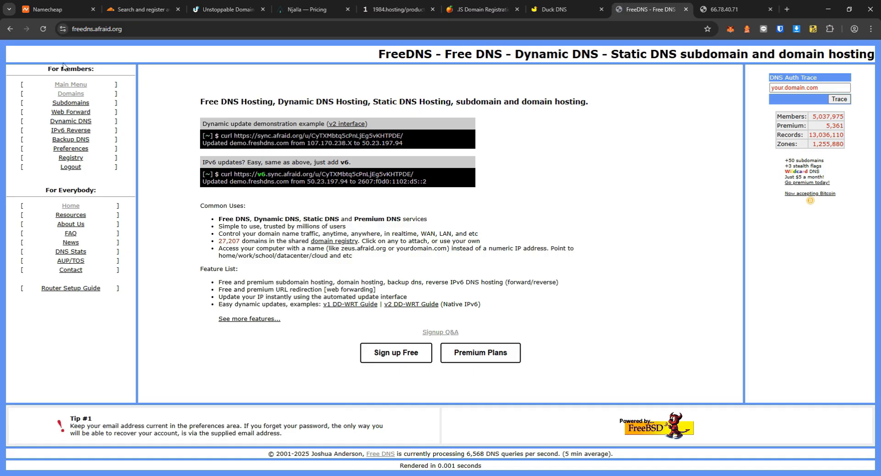
pyautogui.doubleClick(385, 54)
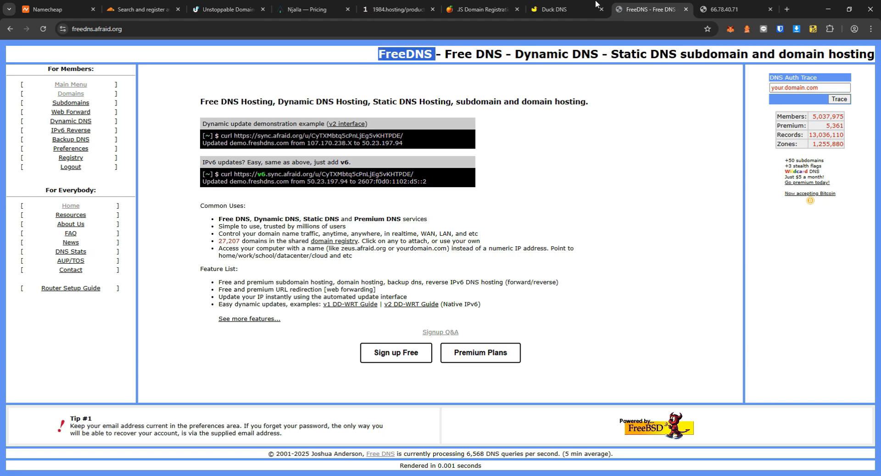
pyautogui.click(578, 6)
pyautogui.click(173, 32)
pyautogui.click(544, 299)
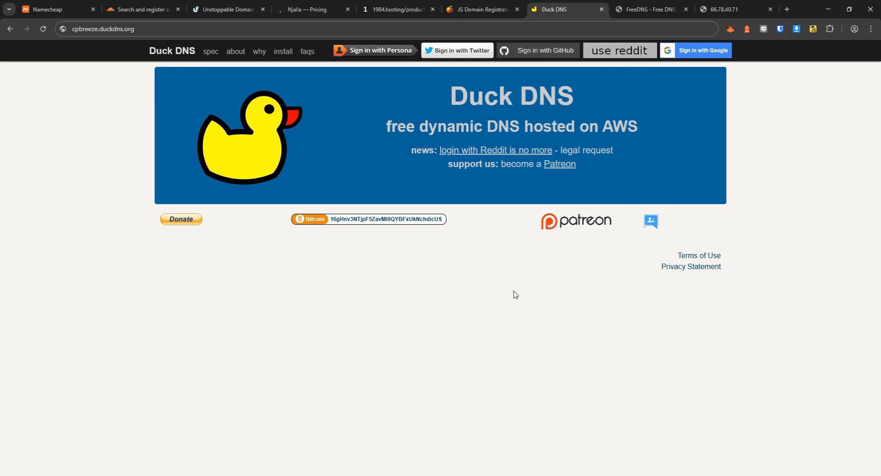
pyautogui.click(650, 6)
# Compare the Duck DNS and FreeDNS sites side by side.
pyautogui.click(563, 5)
pyautogui.click(650, 4)
pyautogui.click(583, 4)
pyautogui.click(643, 6)
# Review Namecheap's cpbreeze results, with cpbreeze.online offered at $0.98/yr.
pyautogui.click(50, 9)
pyautogui.scroll(5, 150, 230)
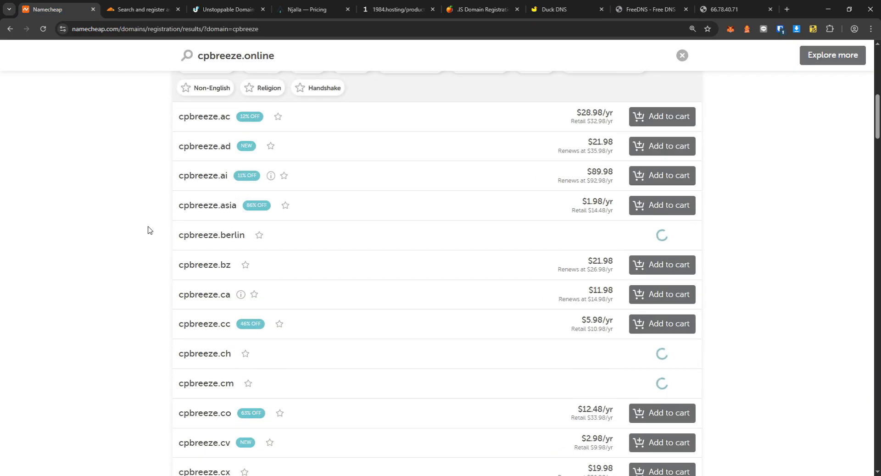
pyautogui.scroll(10, 148, 229)
pyautogui.scroll(-9, 144, 231)
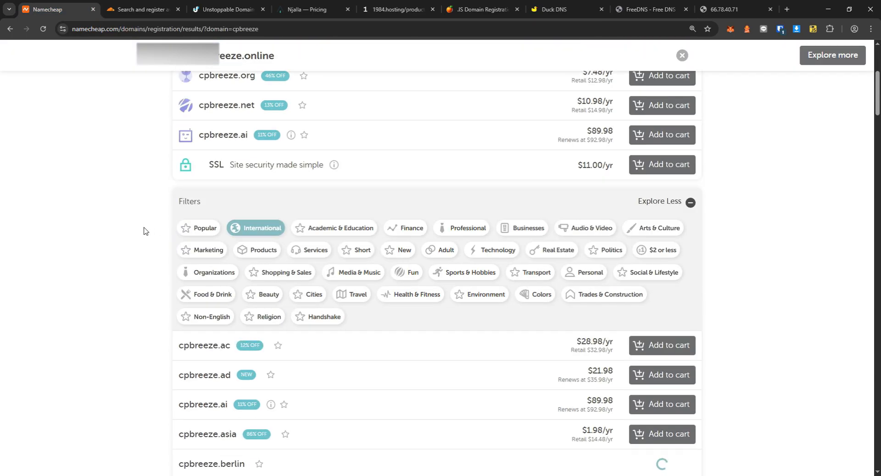
pyautogui.scroll(9, 165, 233)
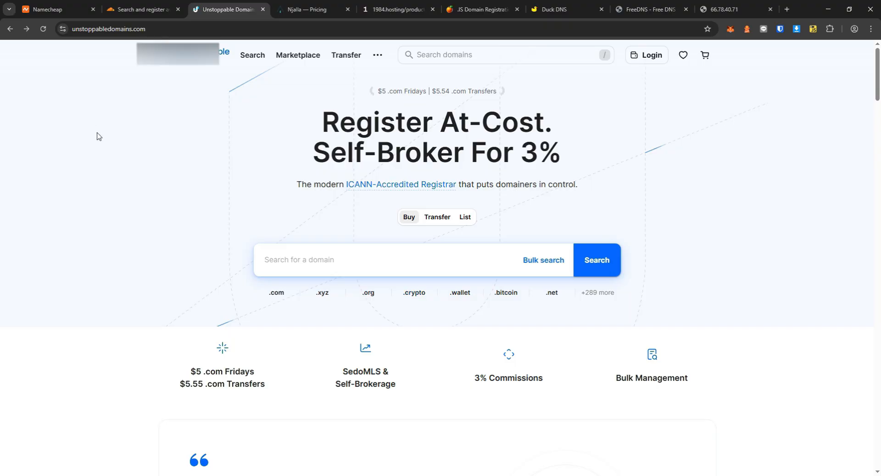
pyautogui.hotkey('ctrl', '1')
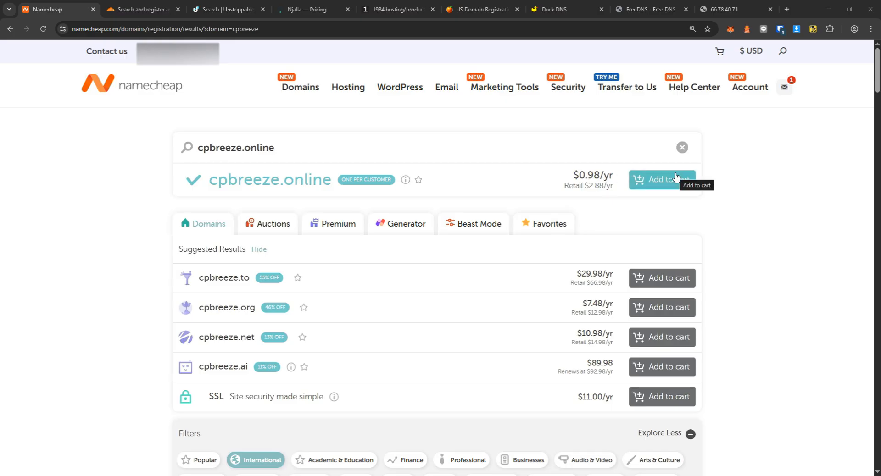
# Add cpbreeze.online to the Namecheap cart for a $1.18 total and check out.
pyautogui.click(144, 3)
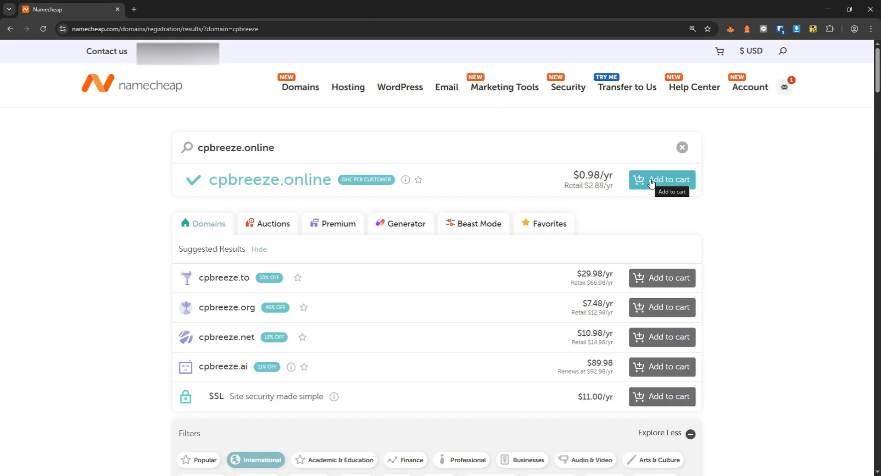
pyautogui.click(651, 183)
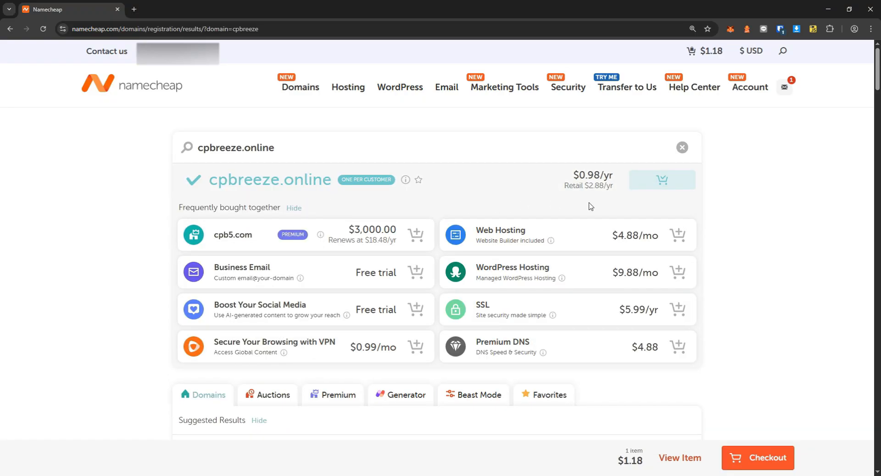
pyautogui.moveTo(618, 461); pyautogui.dragTo(637, 463)
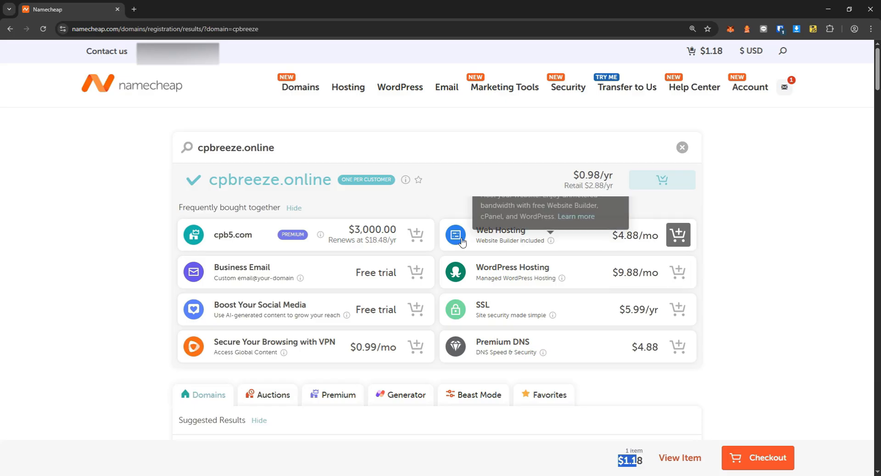
pyautogui.scroll(-1, 382, 280)
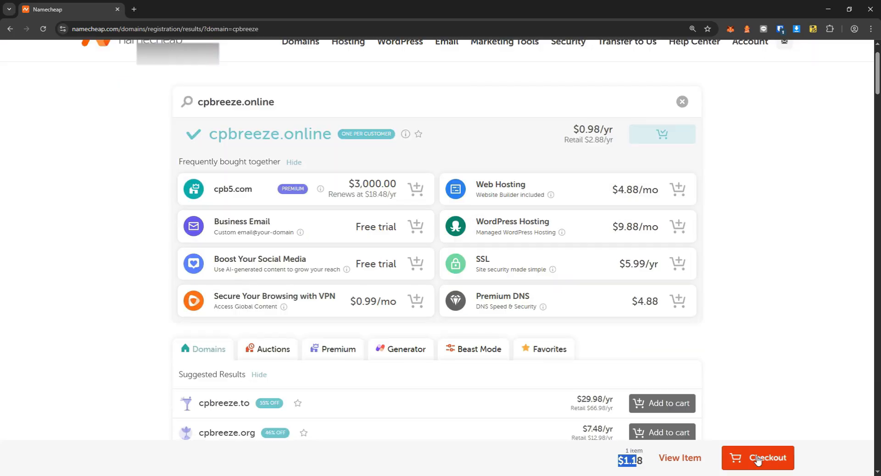
pyautogui.click(757, 459)
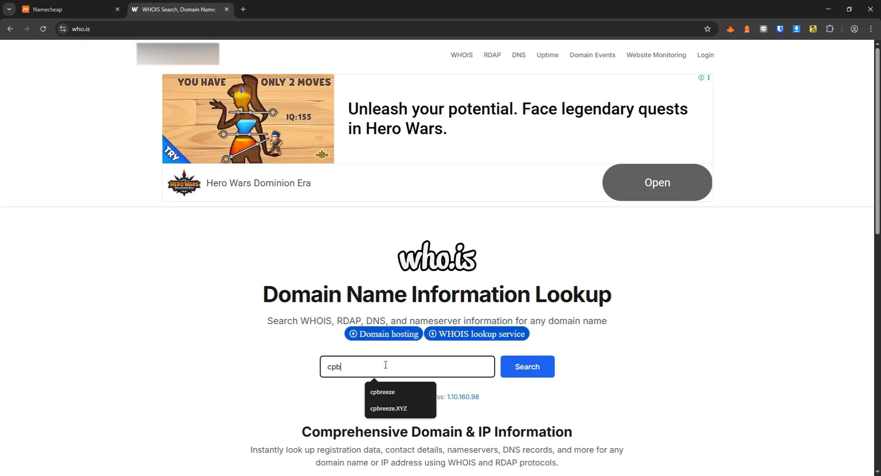
# Run a who.is lookup showing cpbreeze.com registered through NameCheap until 5/31/2026.
pyautogui.write('r')
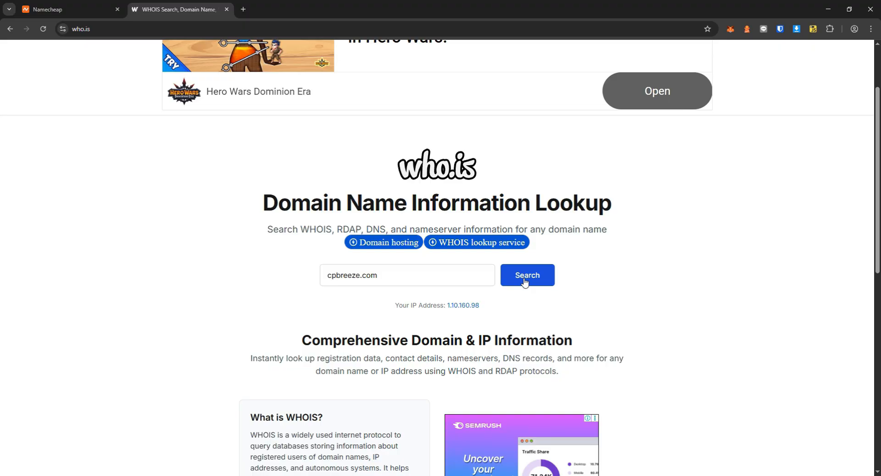
pyautogui.click(525, 280)
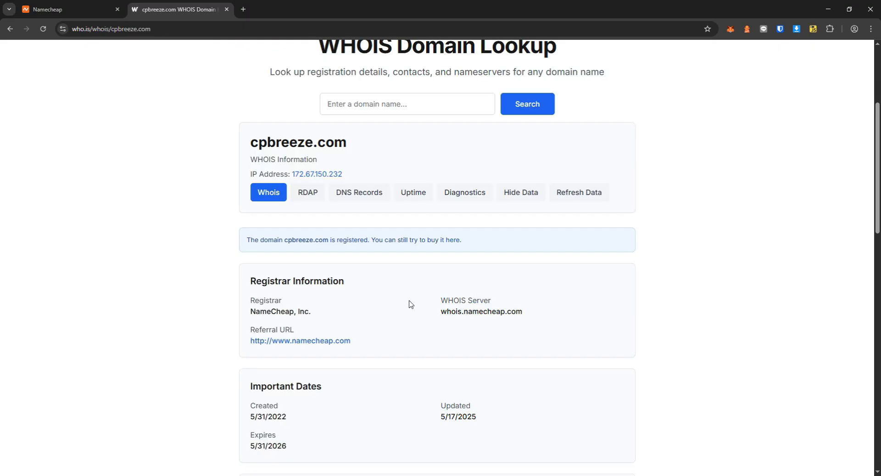
pyautogui.scroll(-2, 410, 304)
pyautogui.scroll(-6, 411, 309)
pyautogui.scroll(11, 409, 318)
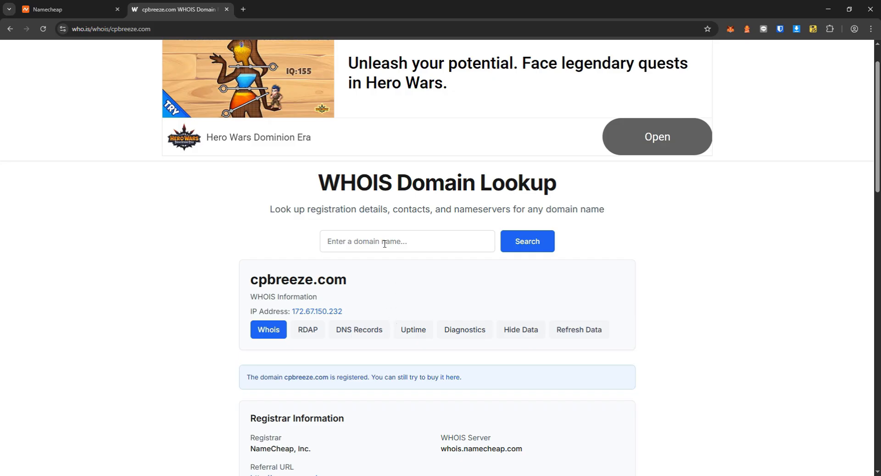
pyautogui.scroll(-10, 294, 291)
pyautogui.scroll(12, 346, 295)
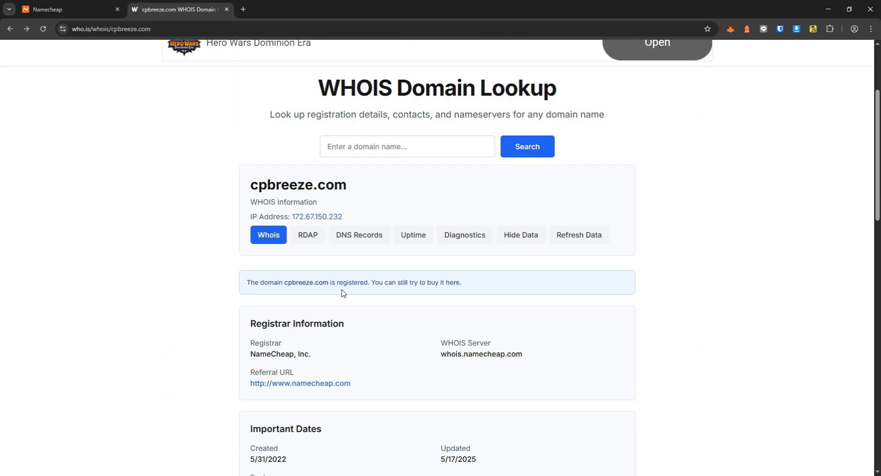
pyautogui.click(92, 10)
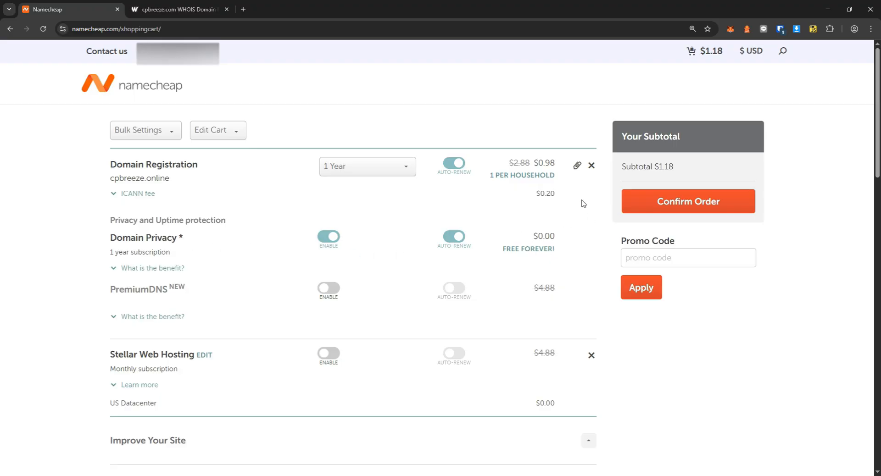
# Confirm the cpbreeze.online order, funding it with a $1.18 Bitcoin balance top-up.
pyautogui.click(680, 209)
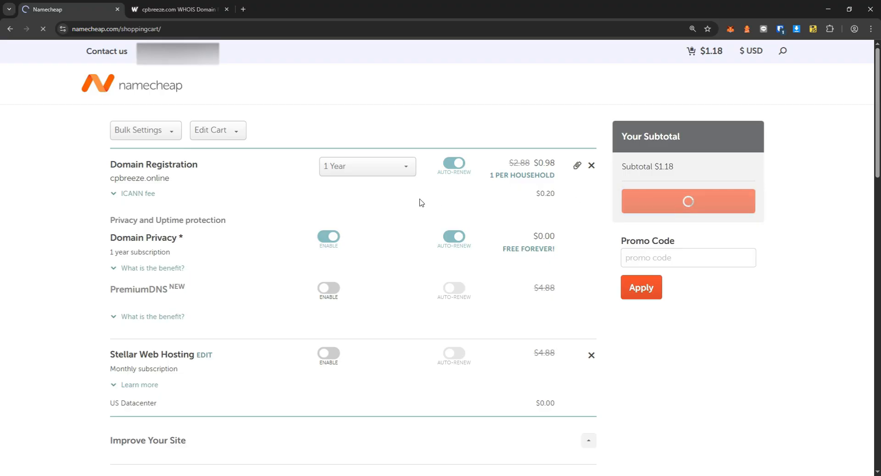
pyautogui.scroll(-1, 436, 257)
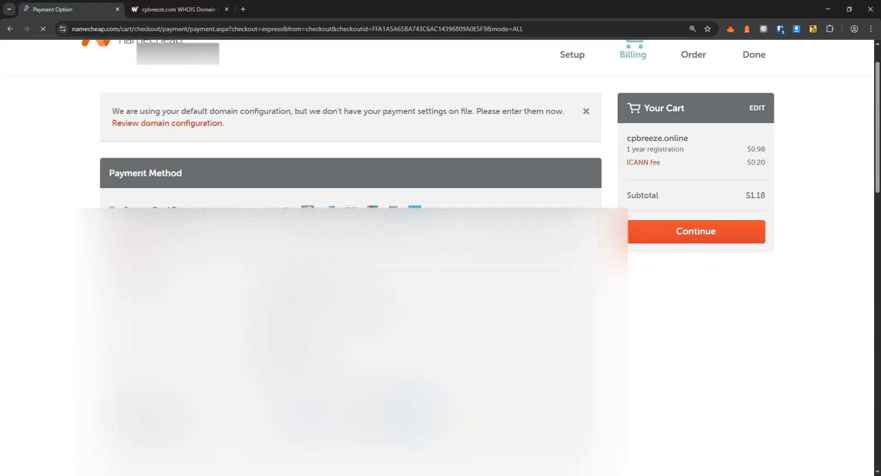
pyautogui.scroll(-1, 437, 258)
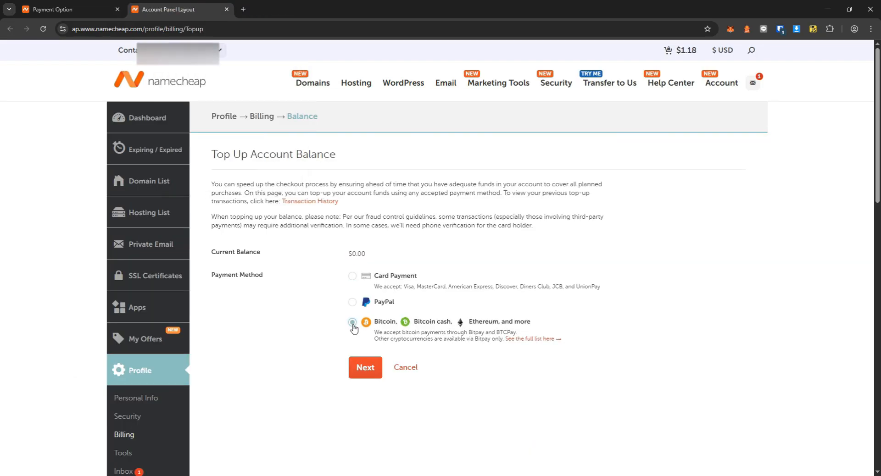
pyautogui.click(365, 368)
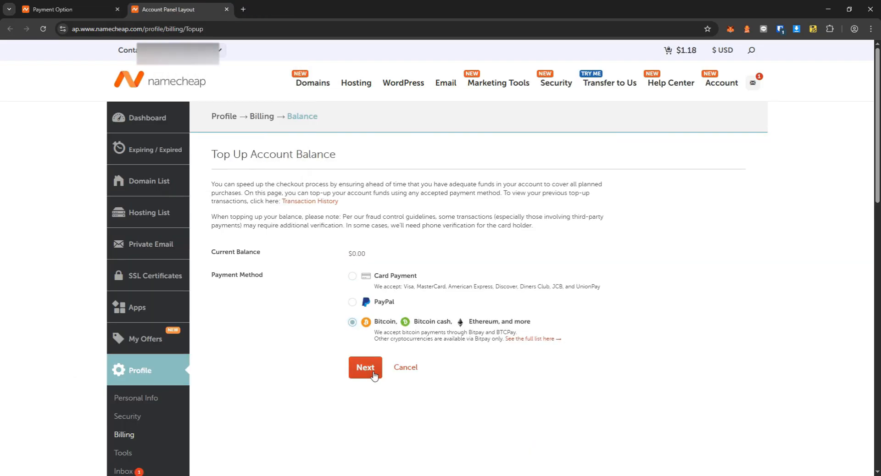
pyautogui.write('1.18')
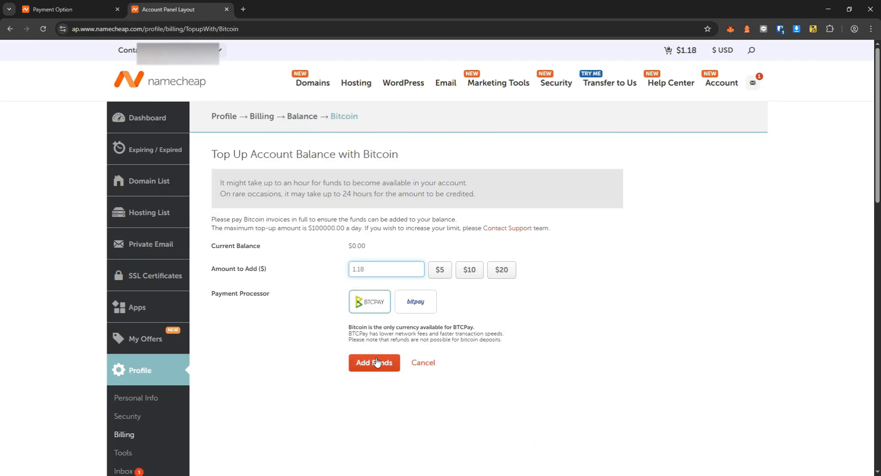
pyautogui.click(385, 360)
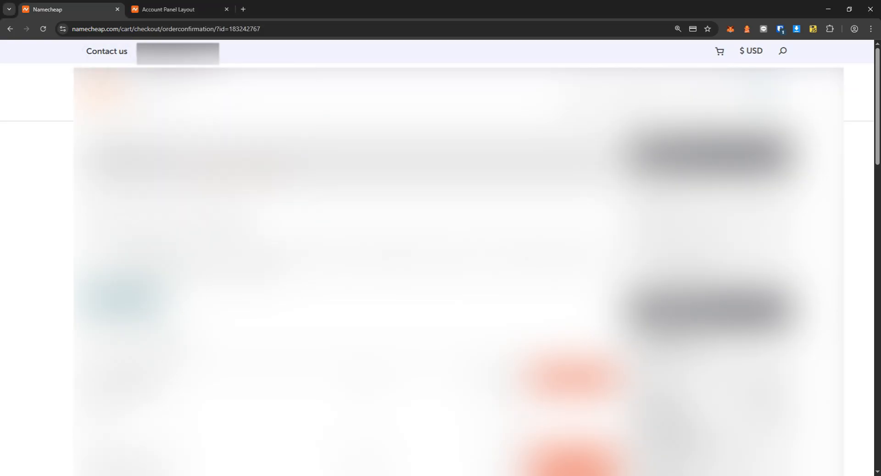
pyautogui.click(645, 179)
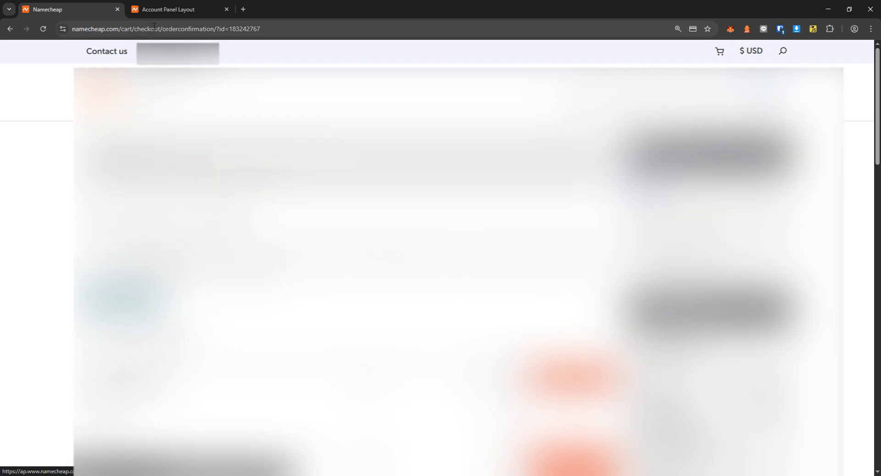
# Trim the address bar to namecheap.com to load the Namecheap home page.
pyautogui.moveTo(118, 29); pyautogui.dragTo(310, 34)
pyautogui.press('BackSpace')
pyautogui.press('Return')
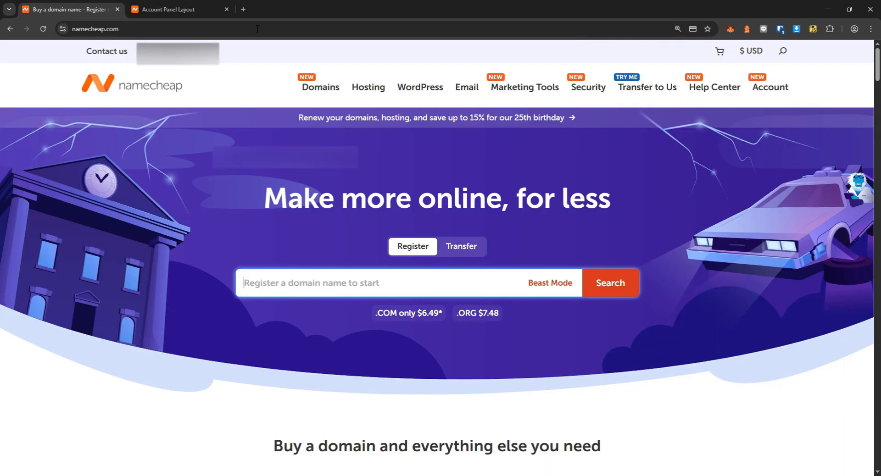
# Turn off auto-renew for cpbreeze.online in the Namecheap domain list.
pyautogui.moveTo(780, 91)
pyautogui.click(754, 89)
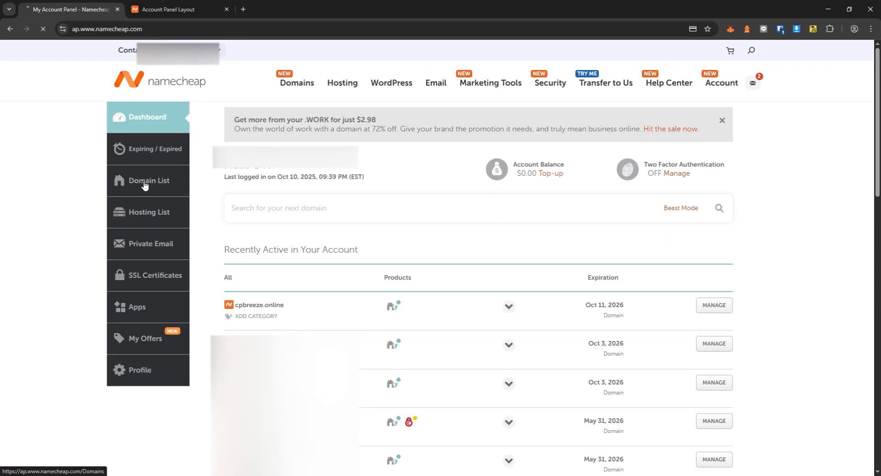
pyautogui.click(145, 184)
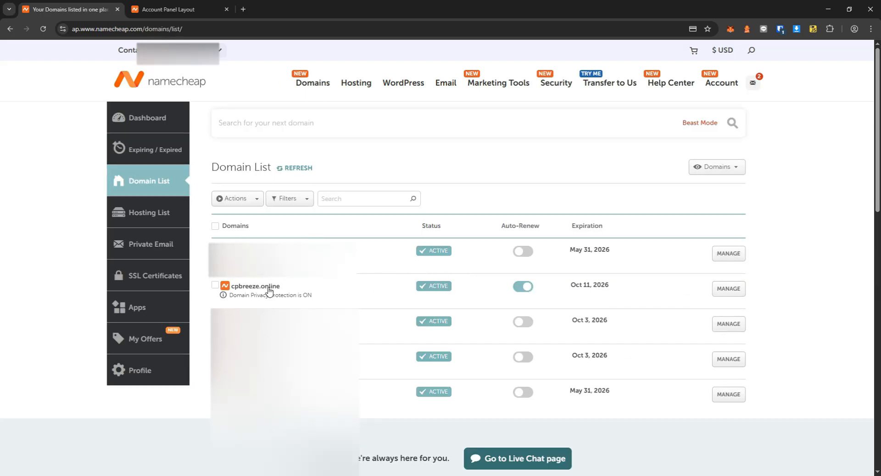
pyautogui.click(524, 288)
pyautogui.click(424, 122)
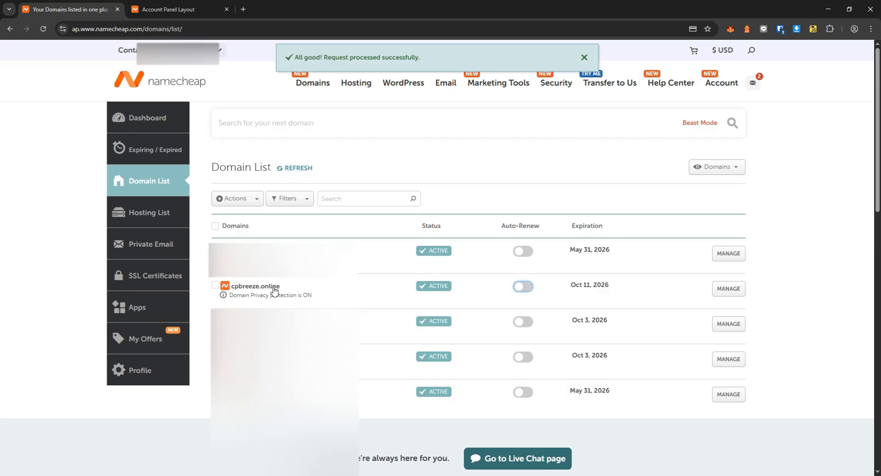
# Open cpbreeze.online's Advanced DNS and select the www CNAME value for replacement.
pyautogui.click(379, 286)
pyautogui.click(728, 290)
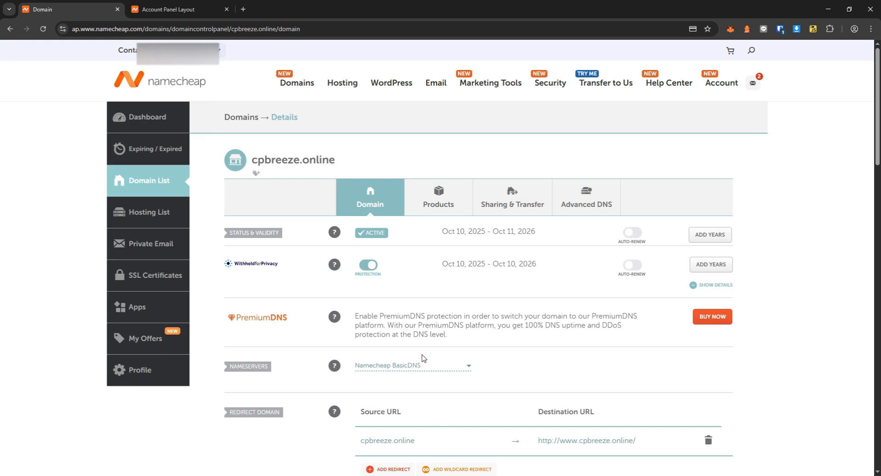
pyautogui.click(582, 204)
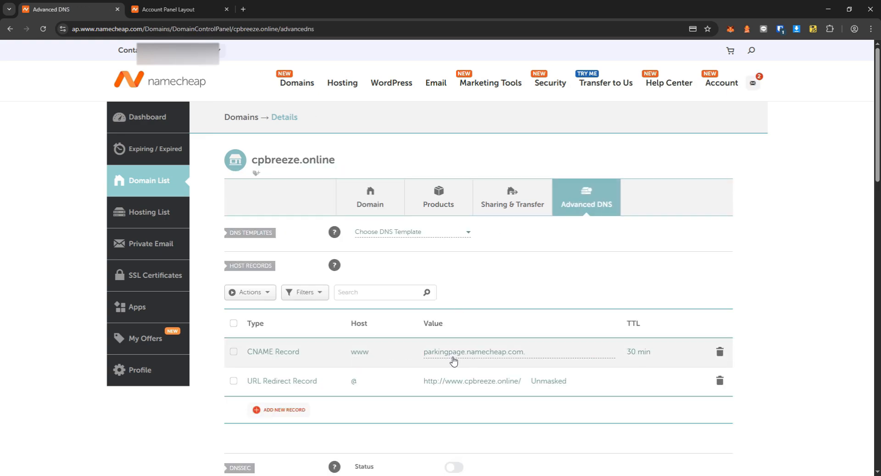
pyautogui.click(475, 359)
pyautogui.moveTo(541, 353); pyautogui.dragTo(403, 352)
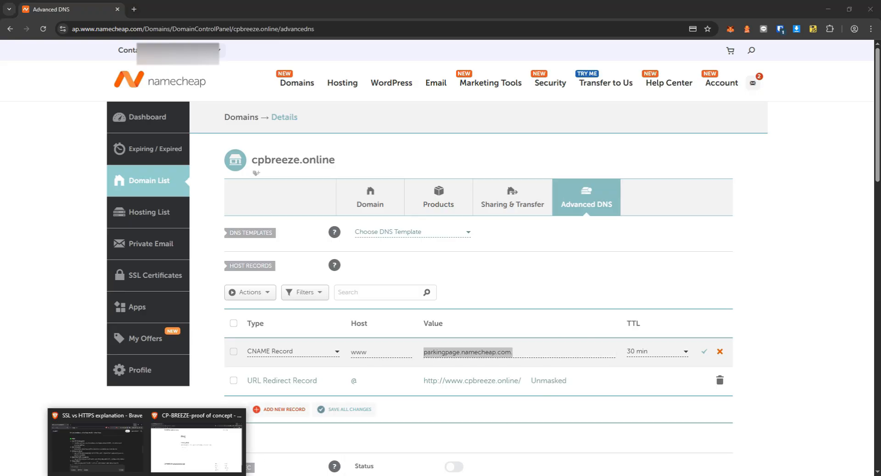
# Copy the server IP and turn the root redirect into an A record for 66.78.40.71.
pyautogui.click(183, 459)
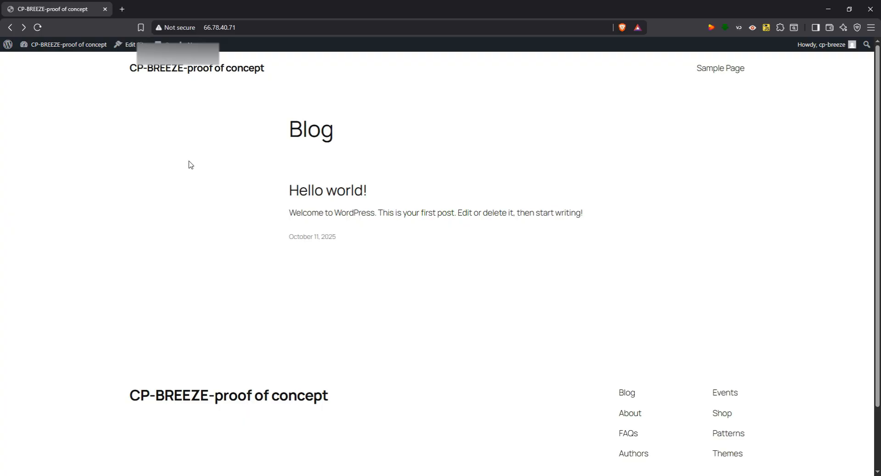
pyautogui.click(244, 28)
pyautogui.hotkey('ctrl', 'c')
pyautogui.hotkey('alt', 'Tab')
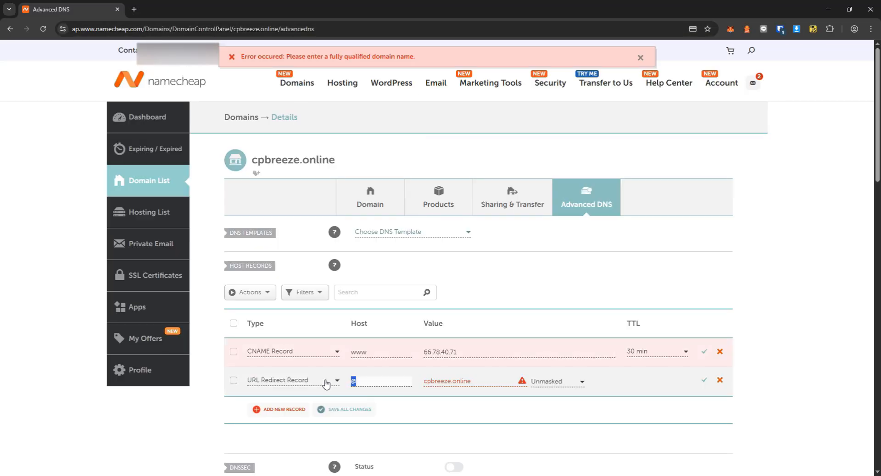
pyautogui.click(325, 383)
pyautogui.scroll(2, 313, 424)
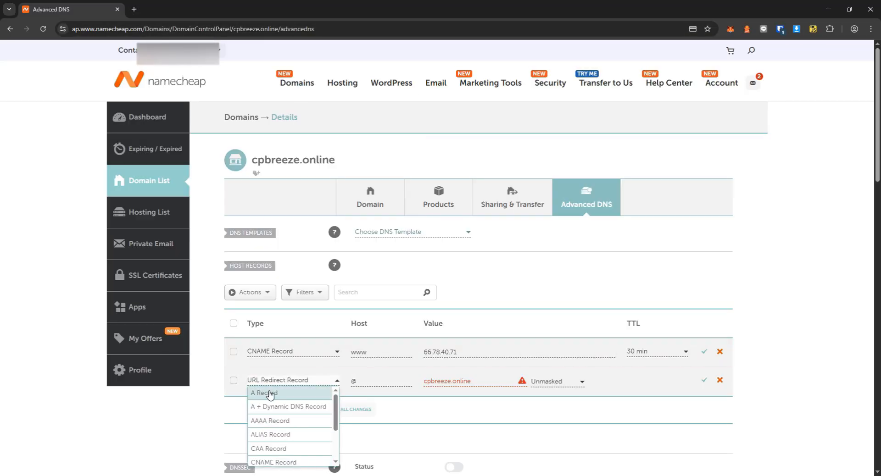
pyautogui.click(269, 392)
pyautogui.click(477, 382)
pyautogui.hotkey('ctrl', 'v')
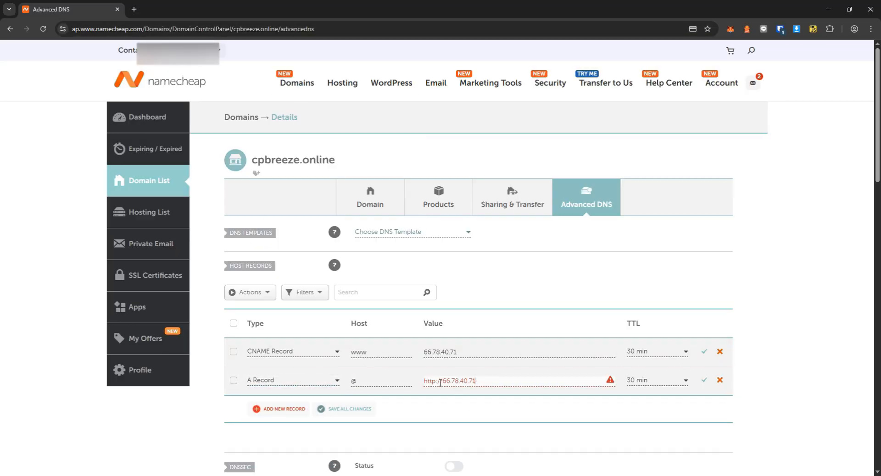
pyautogui.click(704, 380)
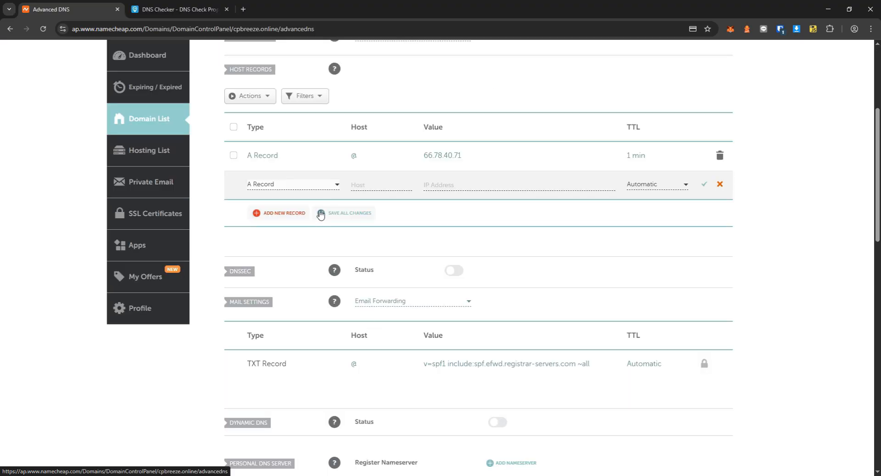
# Add a www A record pointing to 66.78.40.71 and recheck propagation.
pyautogui.scroll(1, 324, 213)
pyautogui.click(362, 229)
pyautogui.click(394, 251)
pyautogui.click(440, 232)
pyautogui.click(501, 252)
pyautogui.click(704, 231)
pyautogui.click(179, 10)
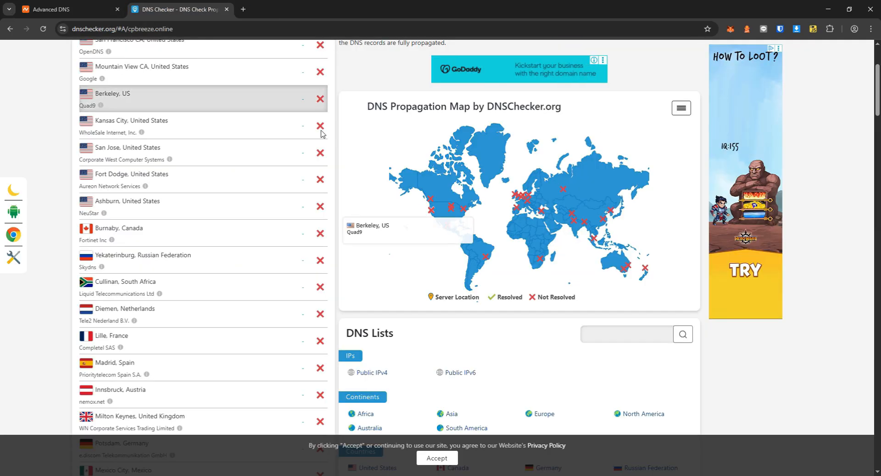
pyautogui.scroll(3, 324, 126)
pyautogui.click(307, 140)
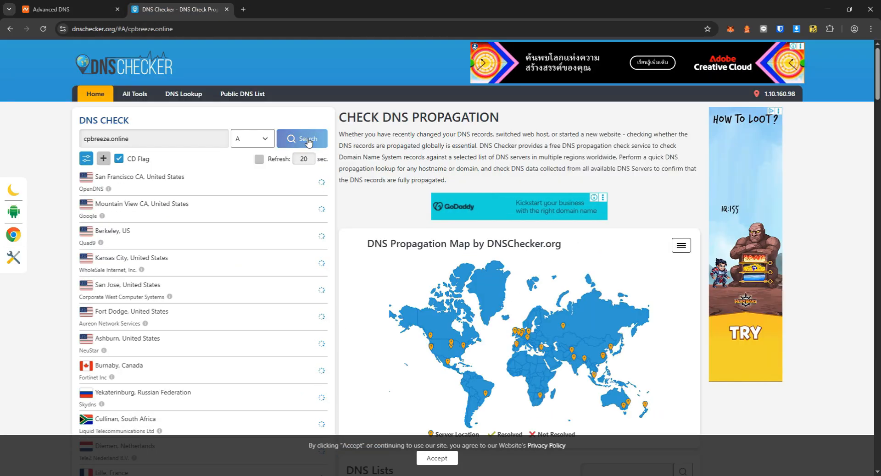
# Set the TTL of both the @ and www A records to 30 min.
pyautogui.click(69, 9)
pyautogui.click(642, 201)
pyautogui.click(656, 201)
pyautogui.click(642, 241)
pyautogui.click(642, 230)
pyautogui.click(656, 229)
pyautogui.click(642, 270)
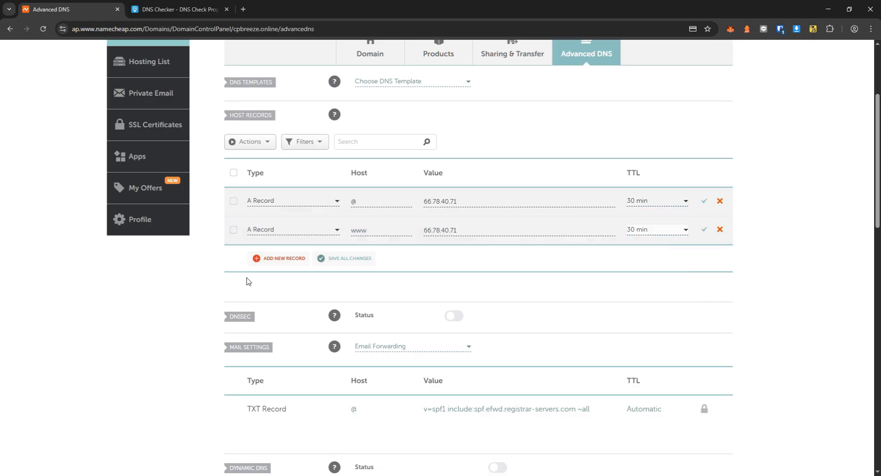
pyautogui.click(703, 230)
pyautogui.click(704, 201)
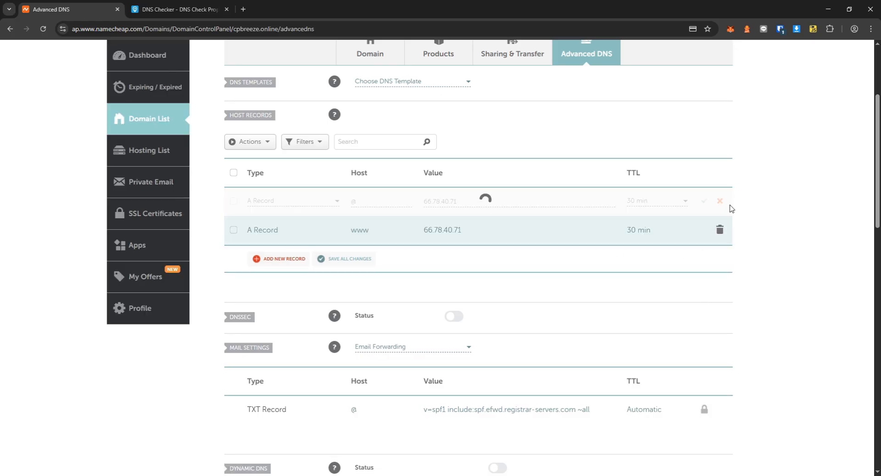
pyautogui.click(202, 10)
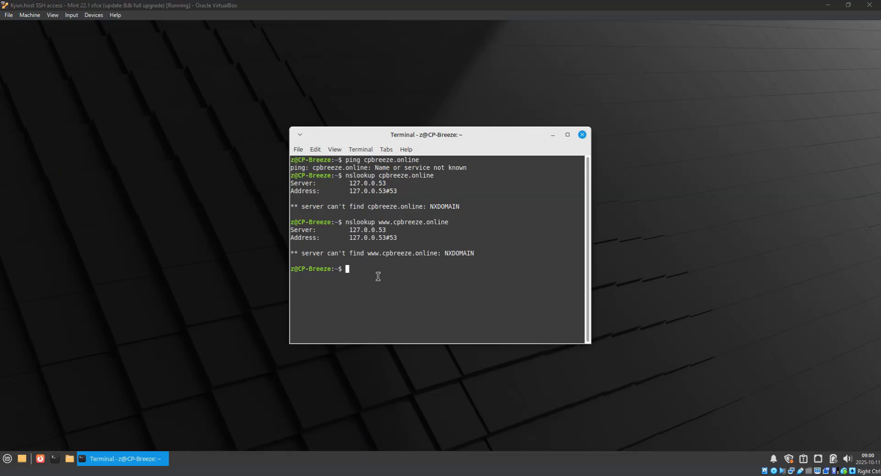
# Rerun DNSChecker's A-record lookup for cpbreeze.online and check the Mint VM terminal.
pyautogui.moveTo(163, 472)
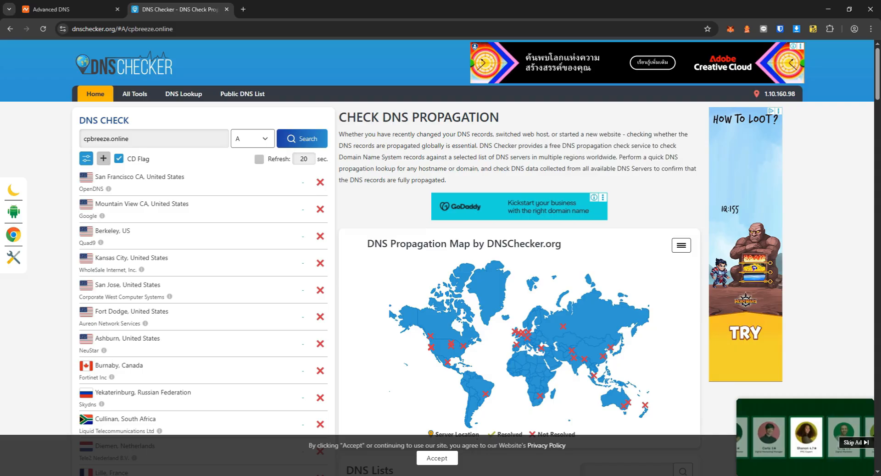
pyautogui.click(289, 137)
pyautogui.scroll(-8, 295, 230)
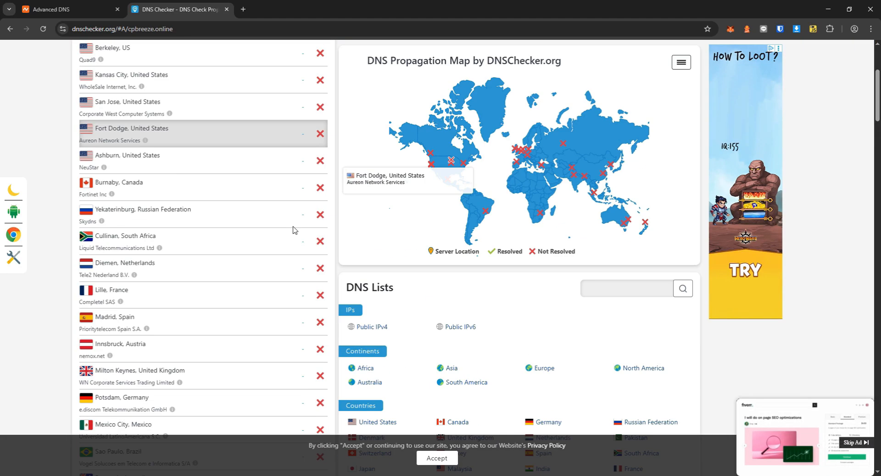
pyautogui.scroll(10, 295, 228)
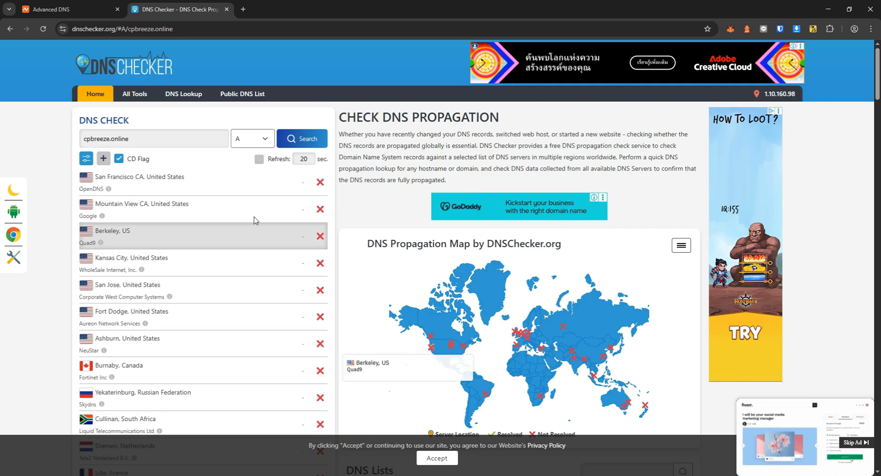
pyautogui.tripleClick(152, 138)
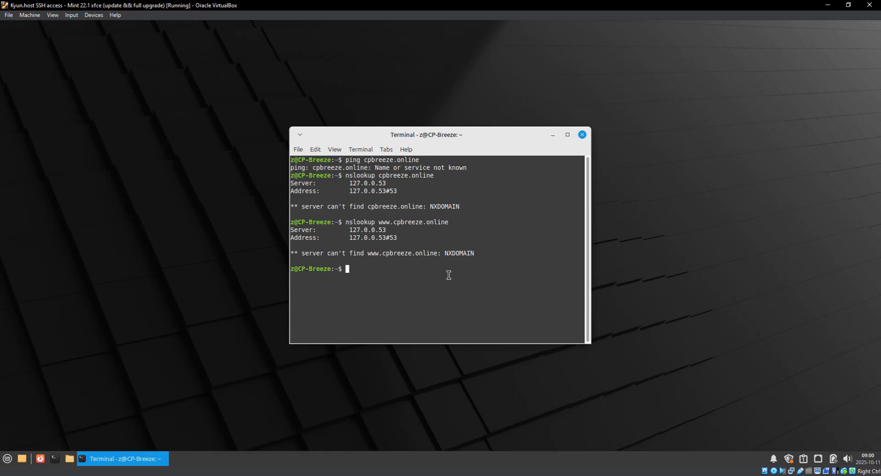
pyautogui.hotkey('ctrl', 'shift', 'v')
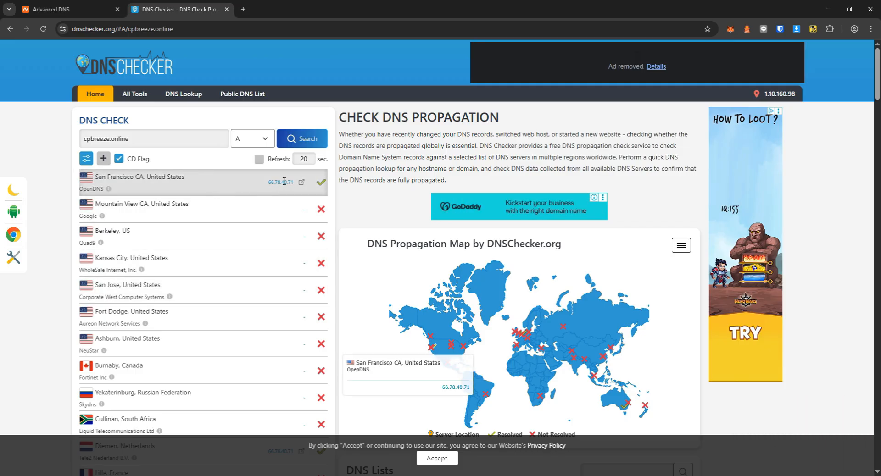
# Keep refreshing the DNSChecker results until resolvers return 66.78.40.71.
pyautogui.scroll(-1, 311, 301)
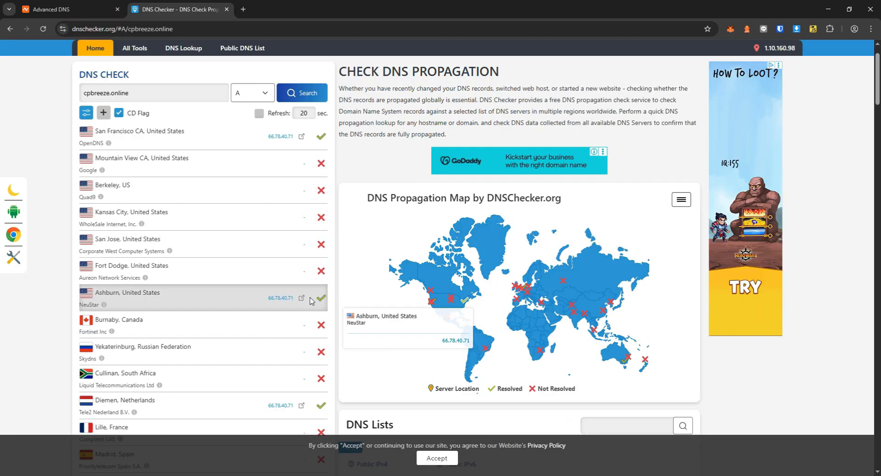
pyautogui.scroll(-3, 295, 314)
pyautogui.scroll(4, 294, 314)
pyautogui.click(303, 138)
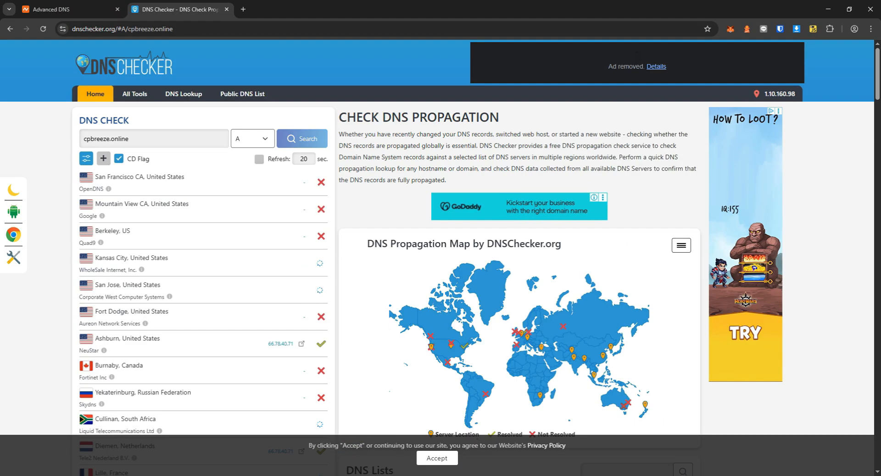
pyautogui.scroll(-6, 318, 256)
pyautogui.scroll(6, 288, 262)
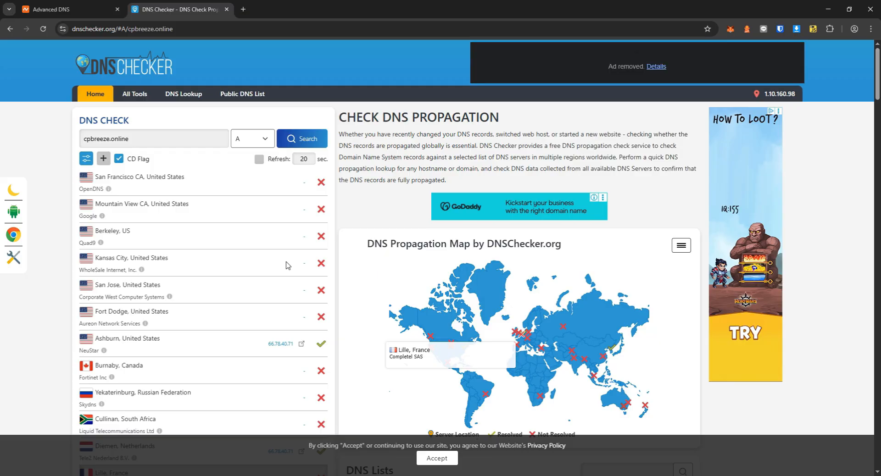
pyautogui.scroll(-2, 304, 307)
pyautogui.scroll(2, 304, 307)
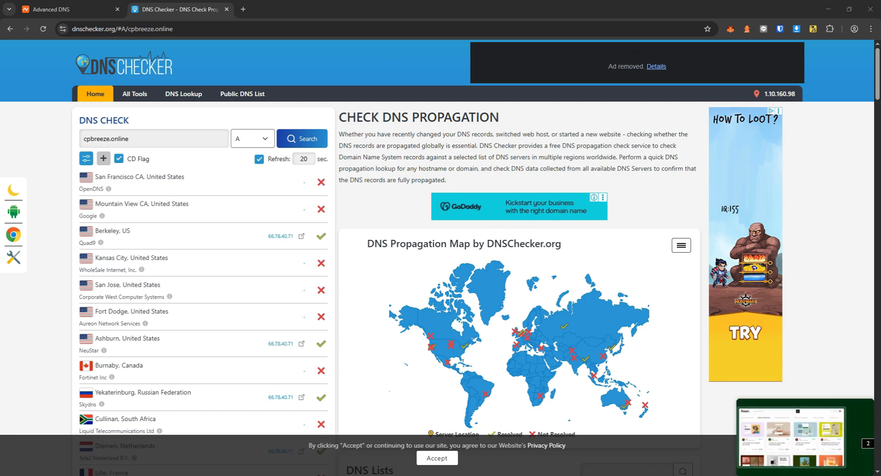
pyautogui.press('F5')
# Ping cpbreeze.online from the Mint terminal, stop it with Ctrl+C, and clear the screen.
pyautogui.click(293, 139)
pyautogui.hotkey('alt', 'Tab')
pyautogui.write('ping cpbree')
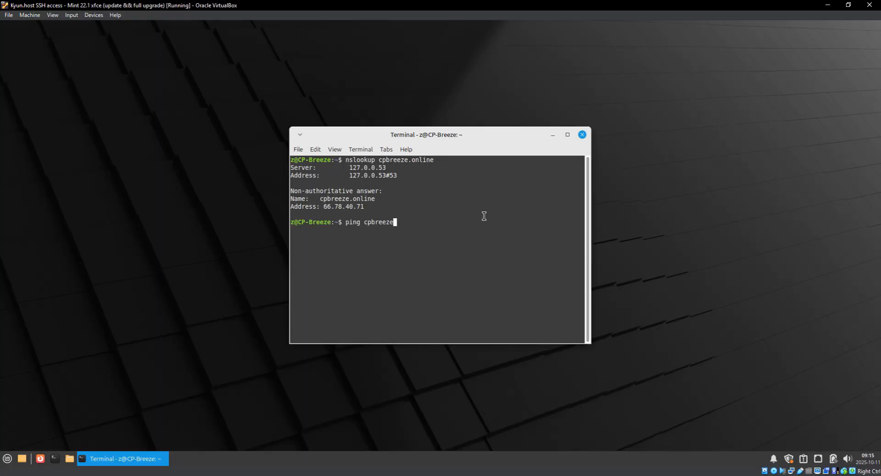
pyautogui.press('Return')
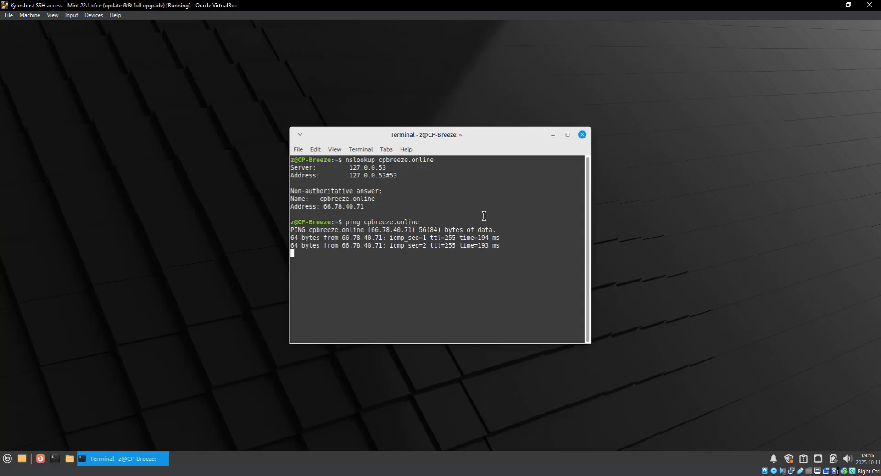
pyautogui.hotkey('ctrl', 'c')
pyautogui.write('clear')
pyautogui.press('Return')
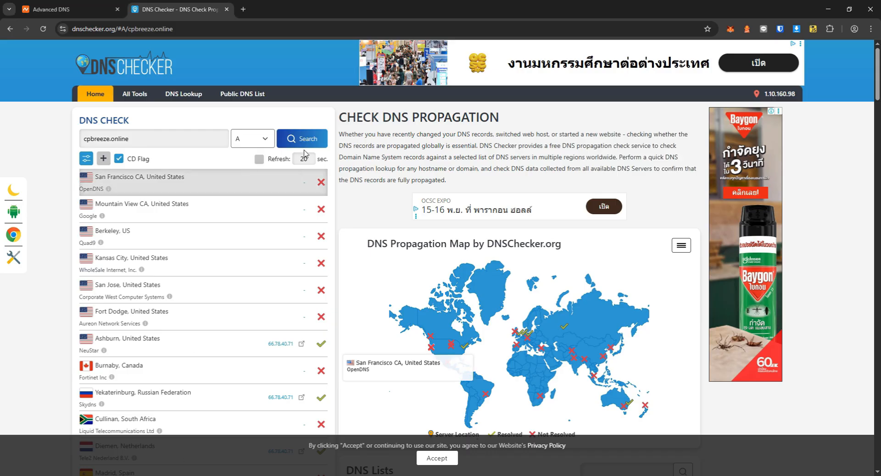
pyautogui.click(299, 140)
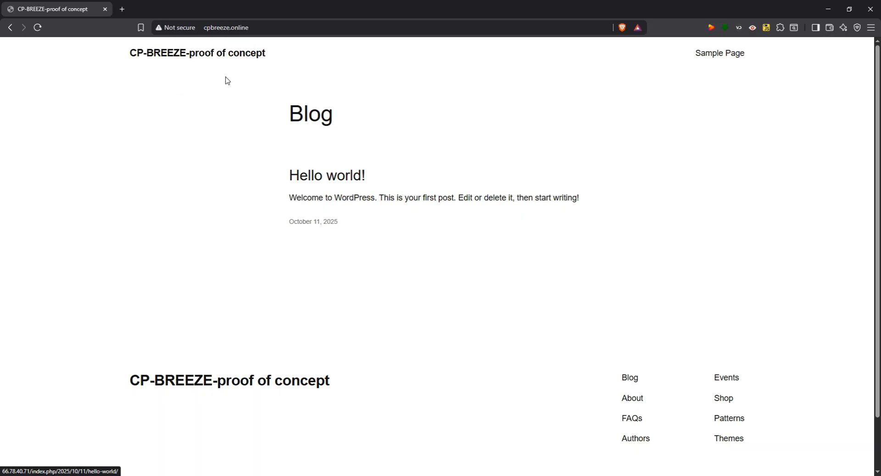
# Load cpbreeze.online in Brave and Firefox, continuing to the plain HTTP site.
pyautogui.click(178, 31)
pyautogui.click(247, 29)
pyautogui.click(197, 29)
pyautogui.click(229, 28)
pyautogui.press('Return')
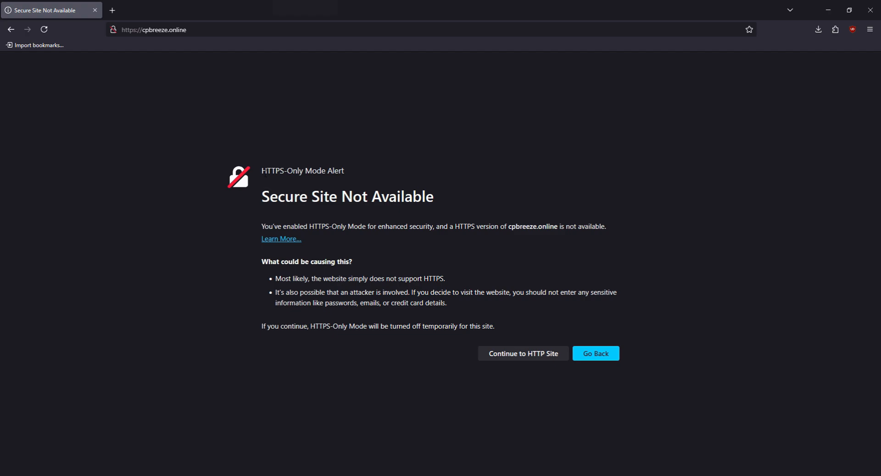
pyautogui.click(534, 353)
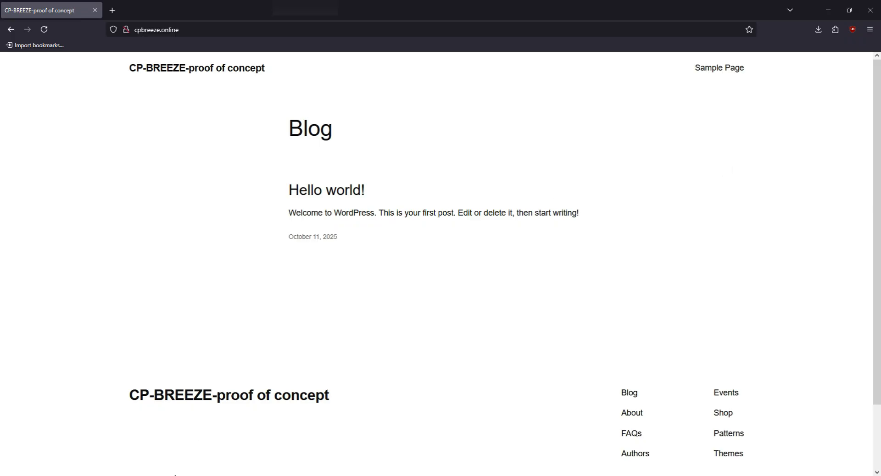
pyautogui.hotkey('alt', 'Tab')
pyautogui.click(242, 10)
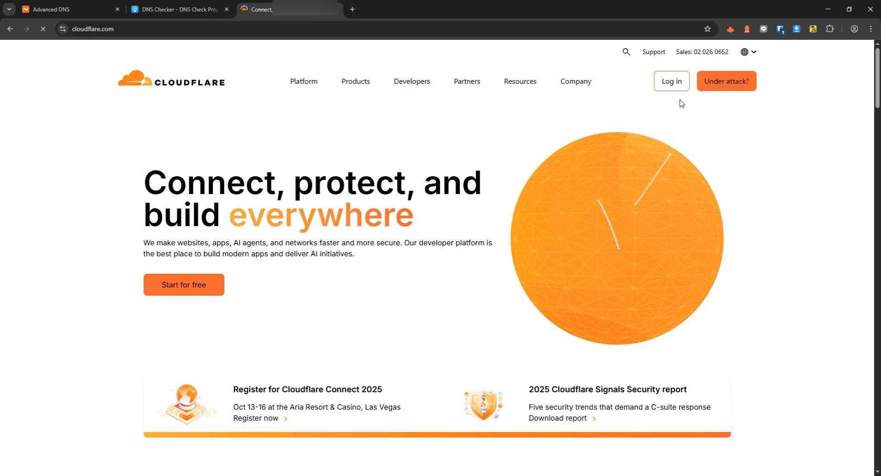
# Go to the Cloudflare account dashboard and start adding an existing domain.
pyautogui.click(670, 81)
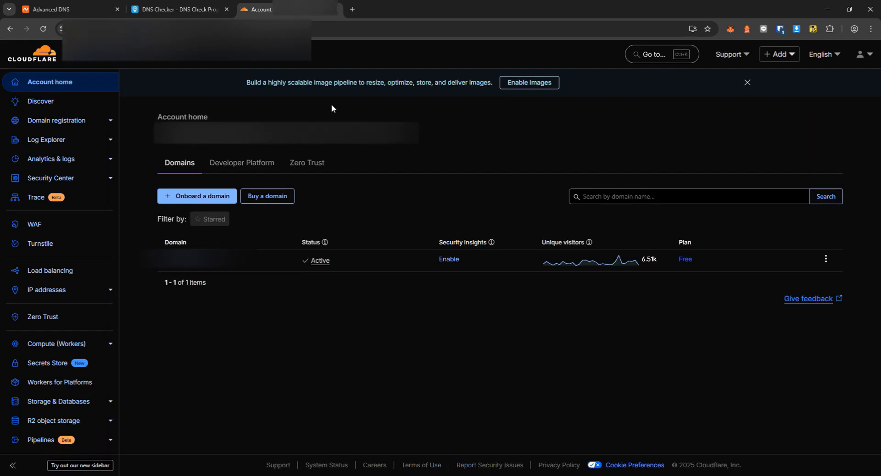
pyautogui.click(200, 201)
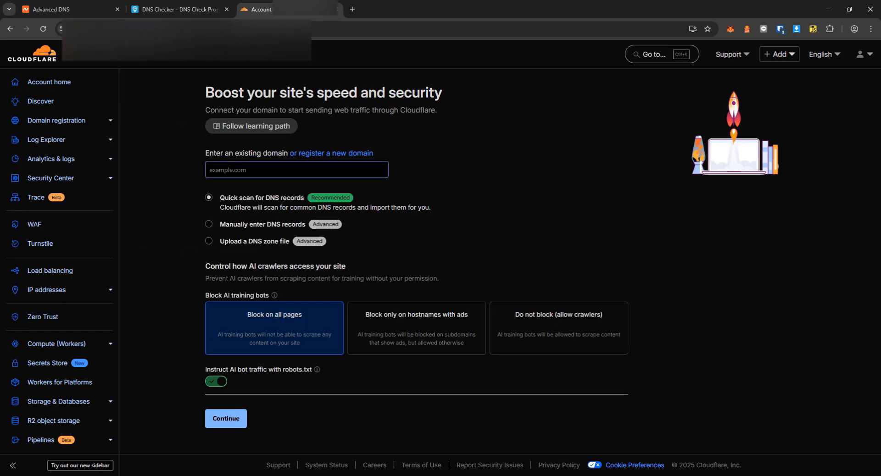
pyautogui.click(593, 170)
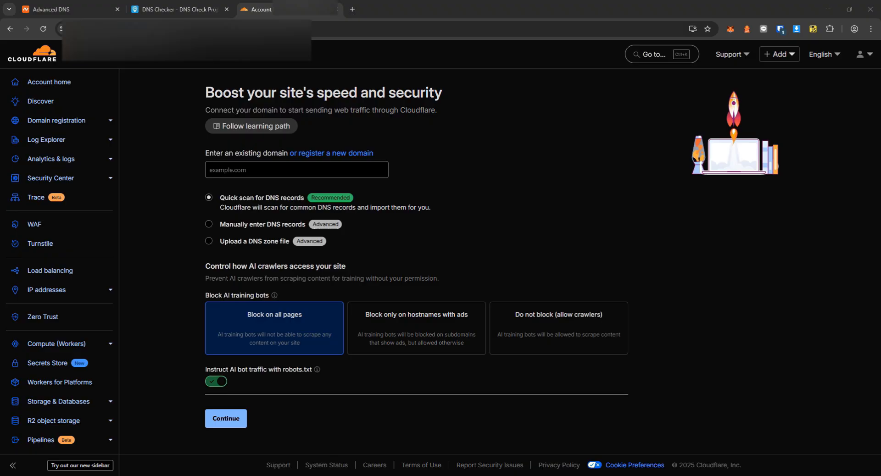
pyautogui.click(179, 13)
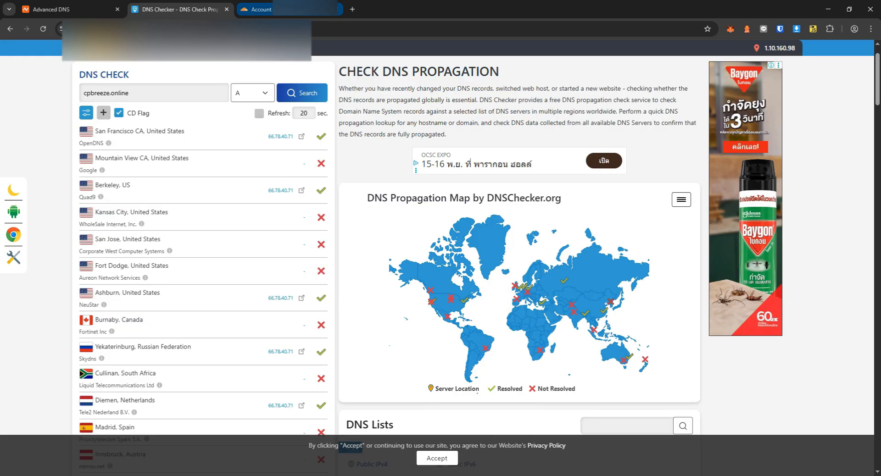
pyautogui.click(260, 9)
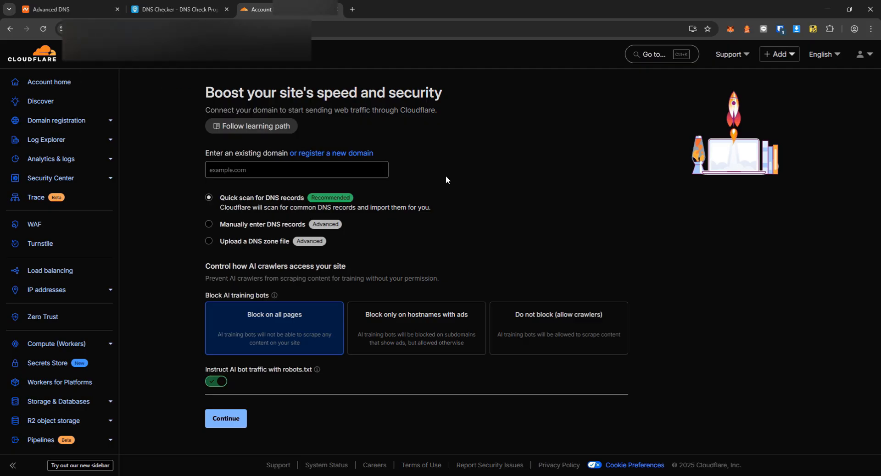
pyautogui.hotkey('alt', 'Tab')
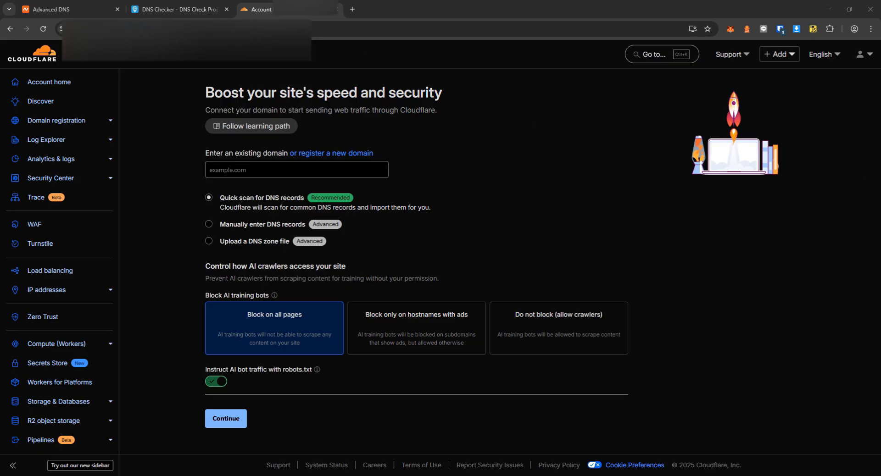
# Add the domain cpbreeze.online to Cloudflare.
pyautogui.click(263, 164)
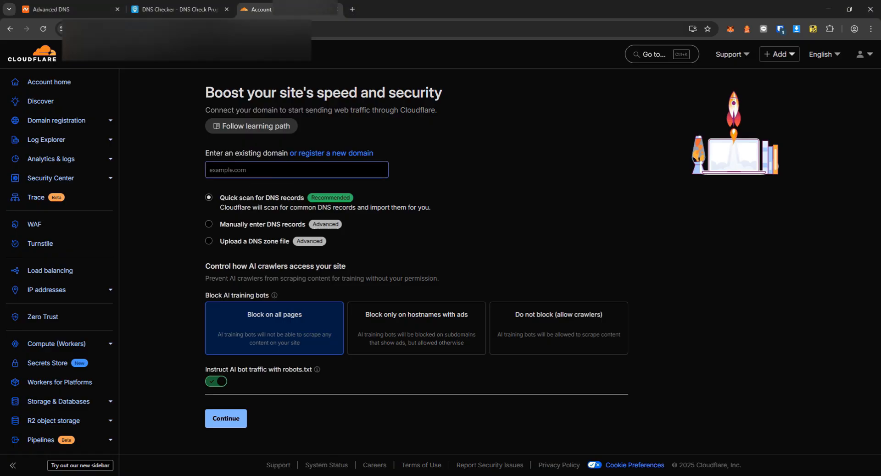
pyautogui.write('cpbreeze.online')
pyautogui.click(230, 422)
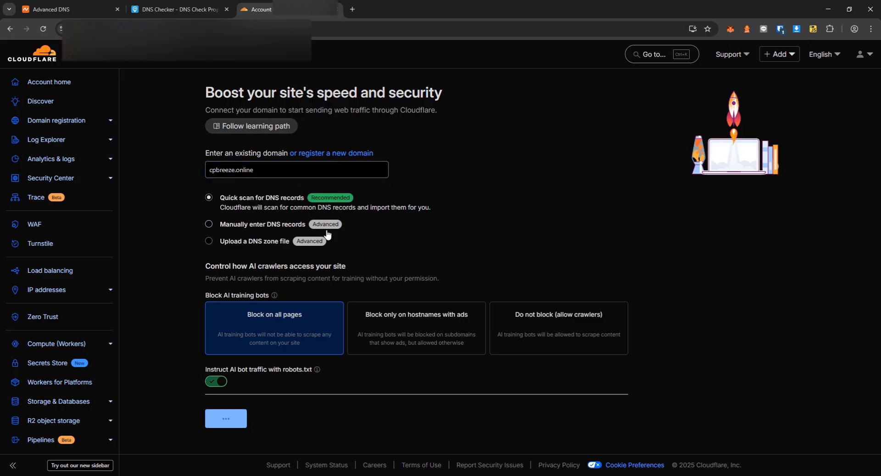
# Choose the Free plan and check both scanned A records at 66.78.40.71 are proxied.
pyautogui.scroll(-1, 176, 191)
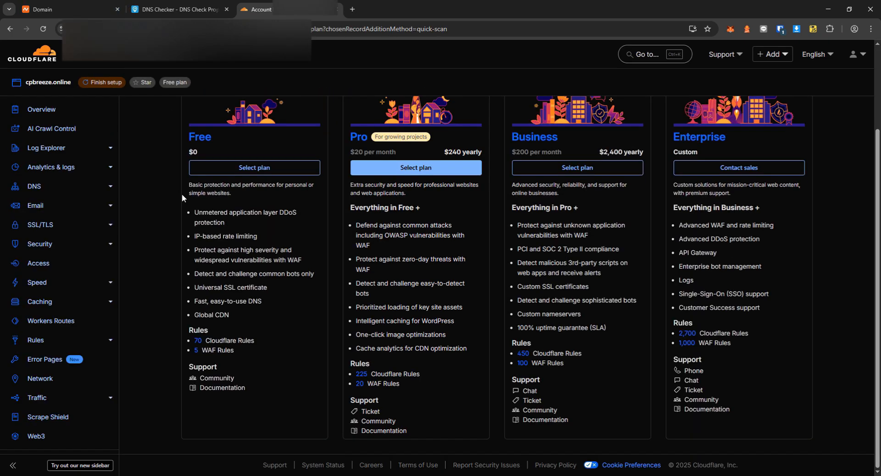
pyautogui.click(256, 171)
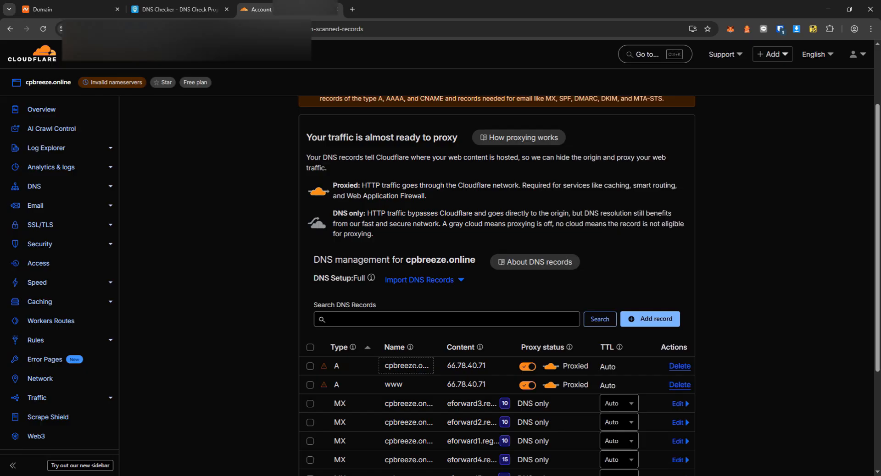
pyautogui.doubleClick(575, 366)
pyautogui.doubleClick(576, 385)
pyautogui.doubleClick(579, 366)
pyautogui.scroll(1, 499, 173)
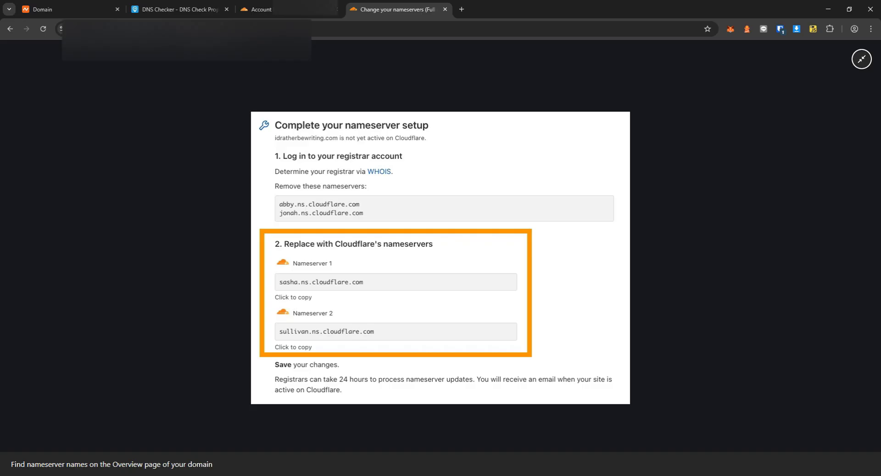
# Switch cpbreeze.online to Custom DNS in Namecheap with oswald.ns.cloudflare.com as Nameserver 1.
pyautogui.click(73, 5)
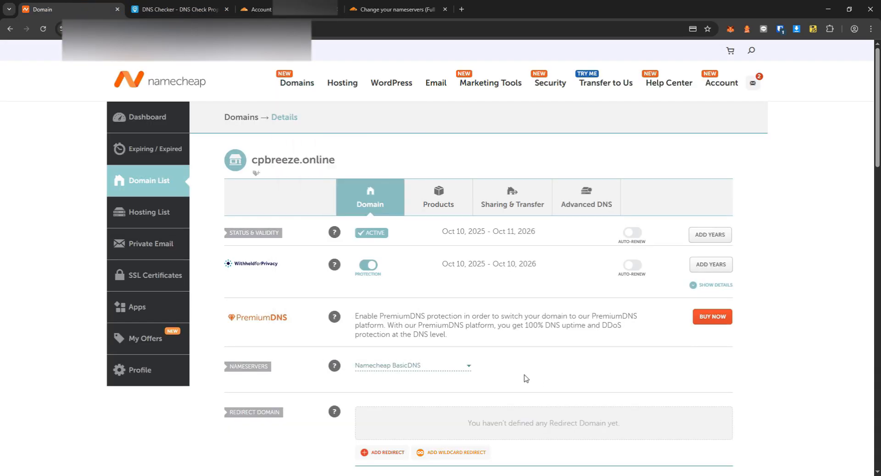
pyautogui.click(435, 367)
pyautogui.click(404, 407)
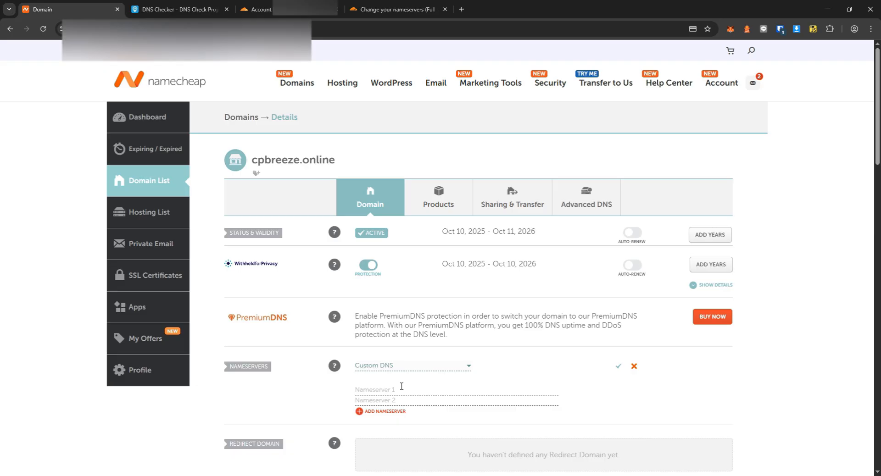
pyautogui.click(397, 9)
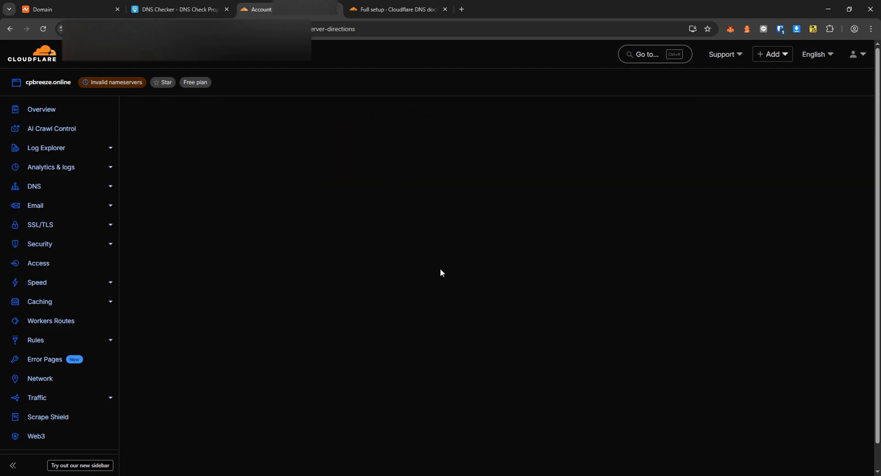
pyautogui.scroll(-1, 440, 271)
pyautogui.click(459, 353)
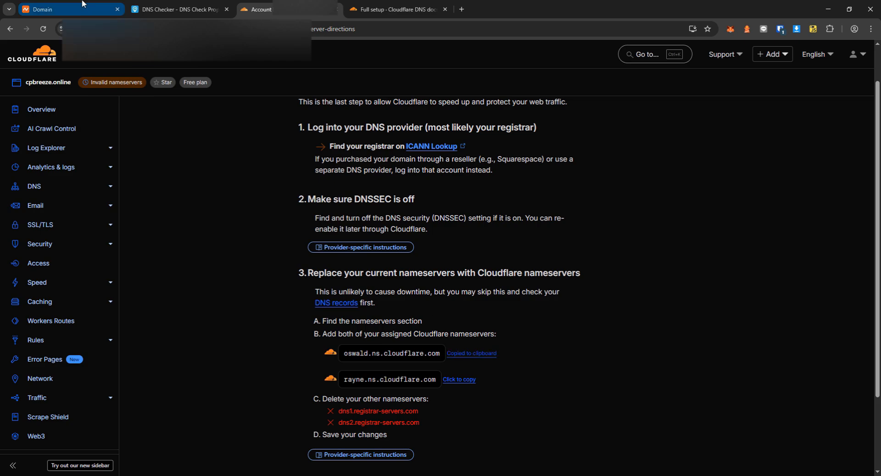
pyautogui.click(73, 10)
pyautogui.click(382, 390)
pyautogui.hotkey('ctrl', 'v')
# Enter rayne.ns.cloudflare.com as Nameserver 2 and save the custom nameservers.
pyautogui.hotkey('ctrl', 'Tab')
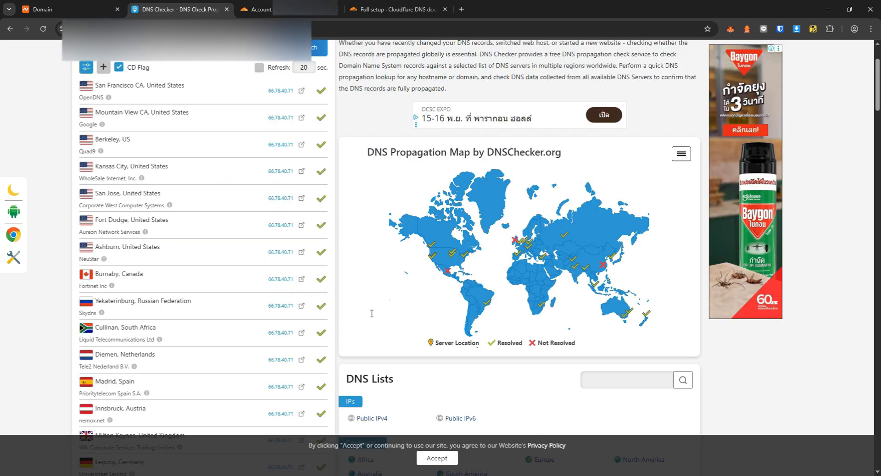
pyautogui.hotkey('ctrl', 'Tab')
pyautogui.tripleClick(388, 422)
pyautogui.click(458, 380)
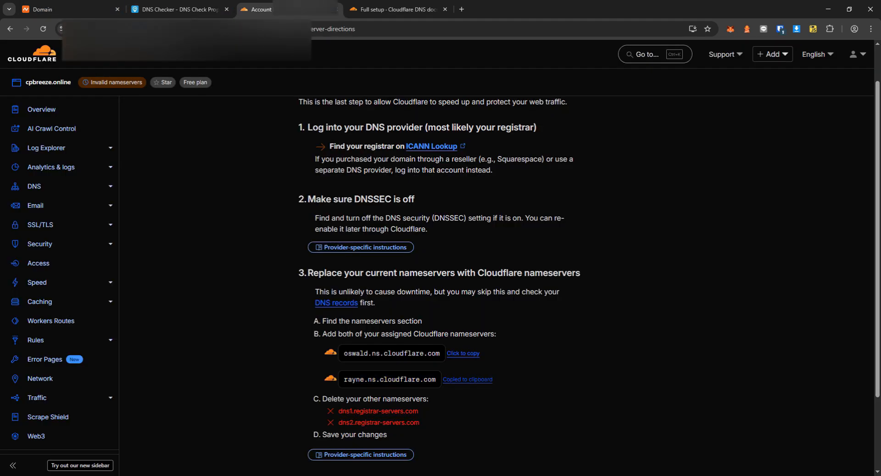
pyautogui.hotkey('ctrl', '1')
pyautogui.click(397, 401)
pyautogui.hotkey('ctrl', 'v')
pyautogui.click(618, 366)
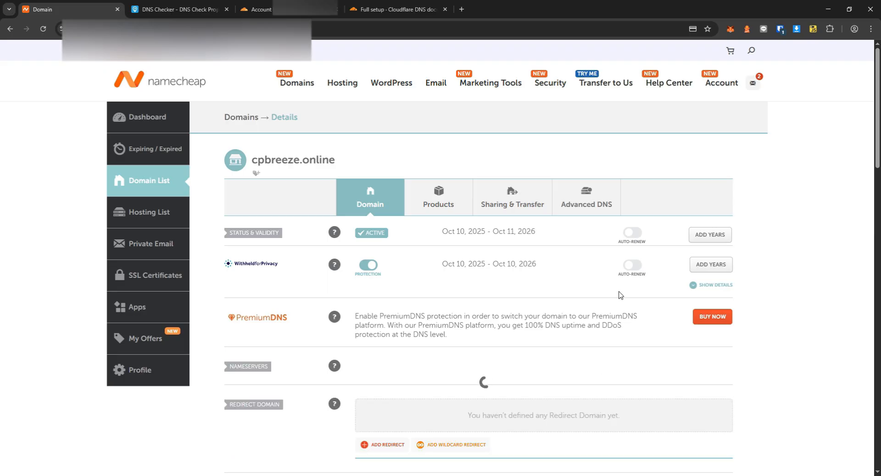
# Finish Cloudflare onboarding and confirm DNSSEC is off in Namecheap's Advanced DNS.
pyautogui.click(159, 4)
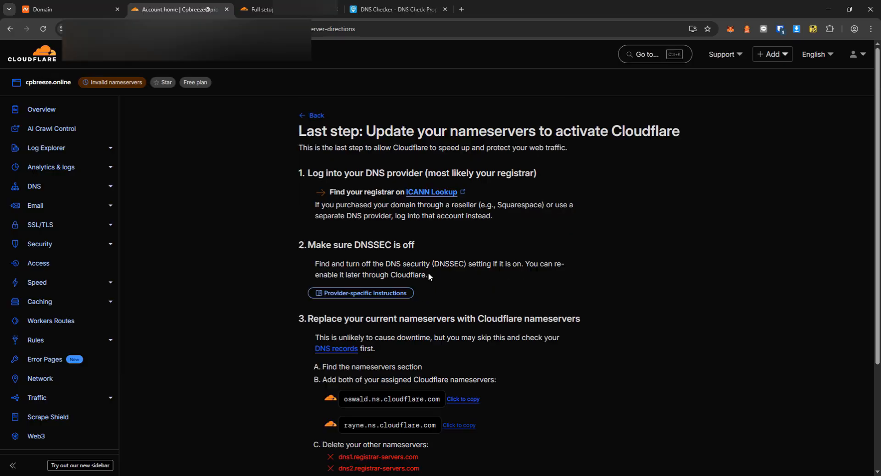
pyautogui.scroll(-3, 428, 273)
pyautogui.click(338, 412)
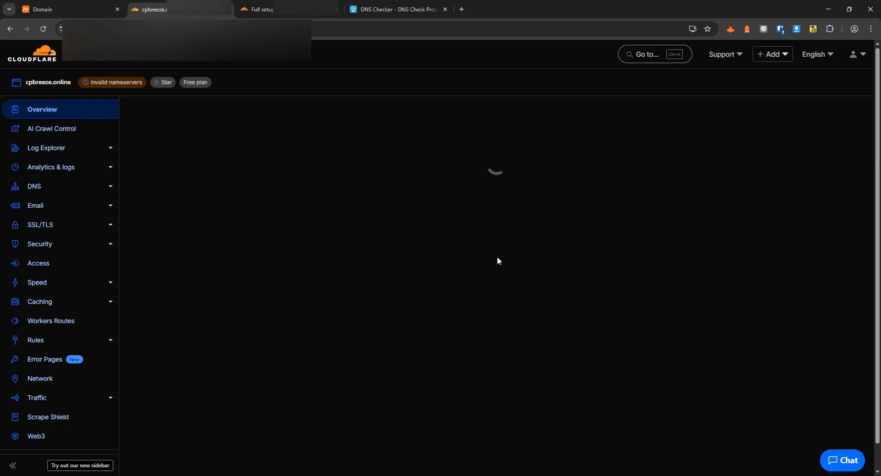
pyautogui.moveTo(323, 278); pyautogui.dragTo(262, 279)
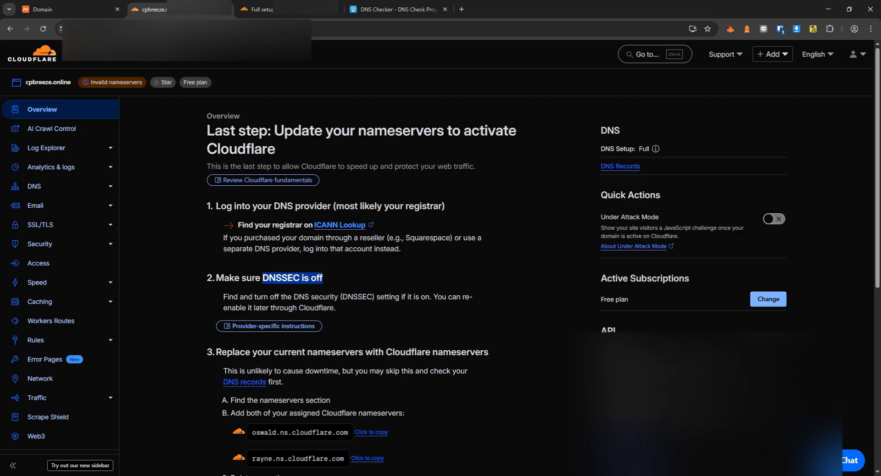
pyautogui.click(88, 4)
pyautogui.click(586, 198)
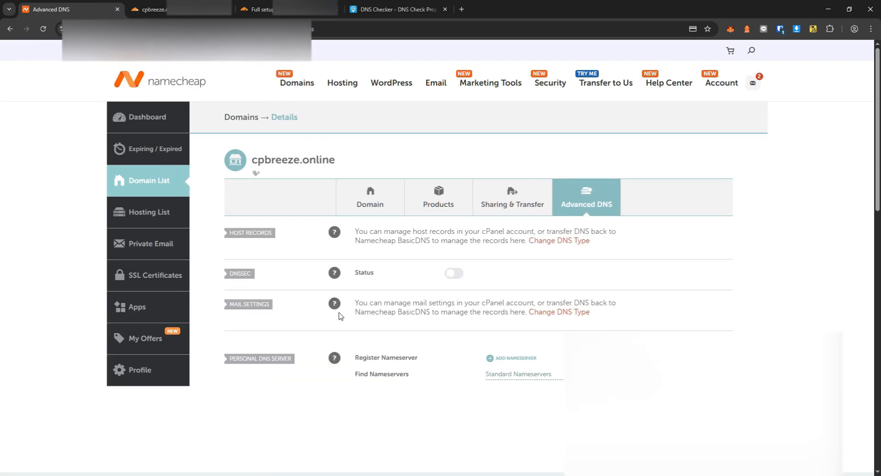
# Run Check nameservers now on the cpbreeze.online overview and review the up-to-24-hours note.
pyautogui.moveTo(335, 274)
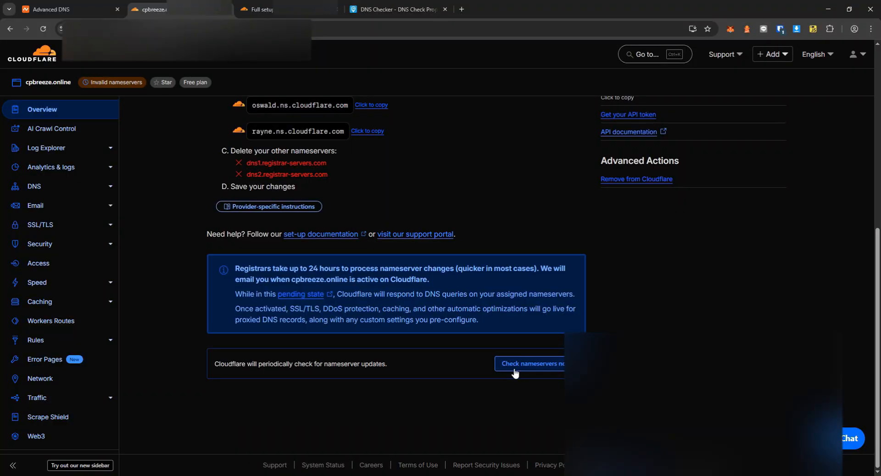
pyautogui.click(514, 364)
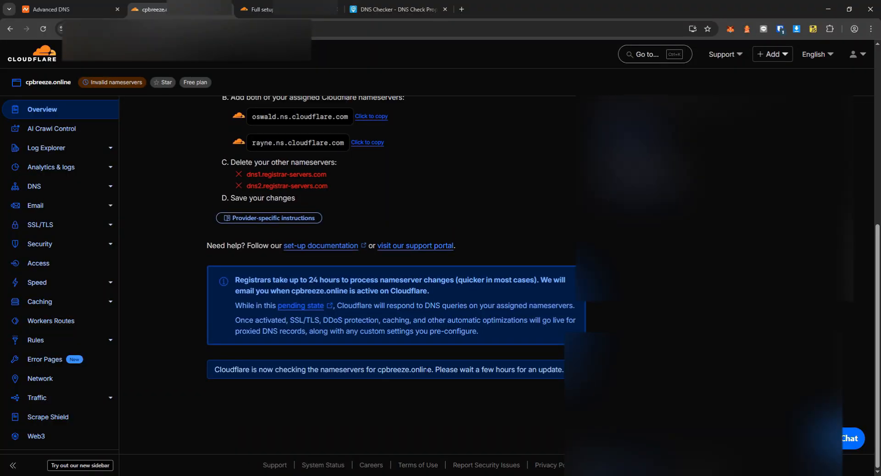
pyautogui.scroll(-6, 472, 316)
pyautogui.scroll(6, 472, 315)
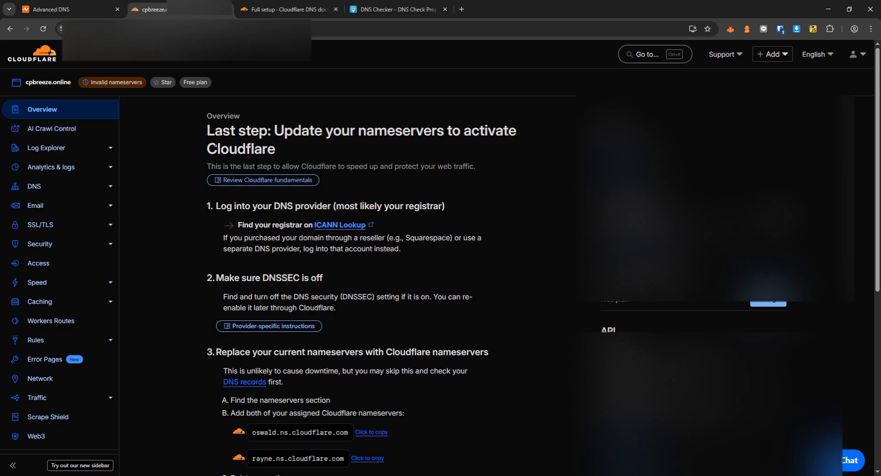
pyautogui.click(42, 111)
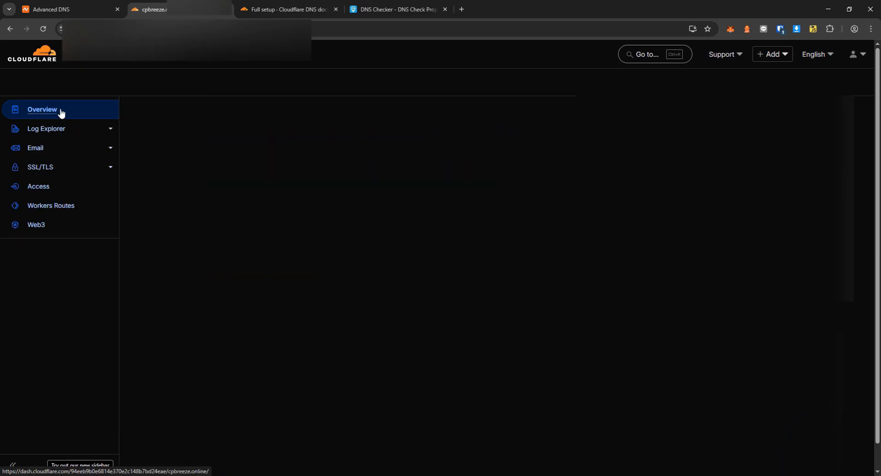
pyautogui.click(392, 9)
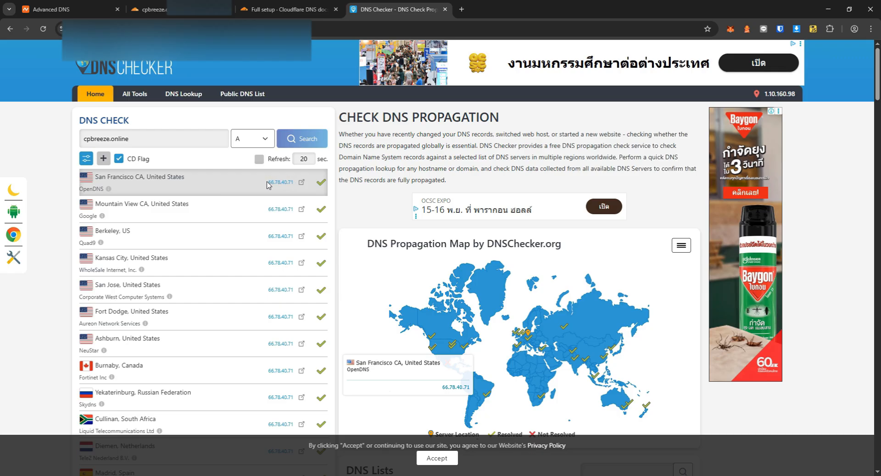
pyautogui.click(285, 9)
pyautogui.click(152, 9)
pyautogui.moveTo(278, 329); pyautogui.dragTo(456, 327)
pyautogui.click(502, 330)
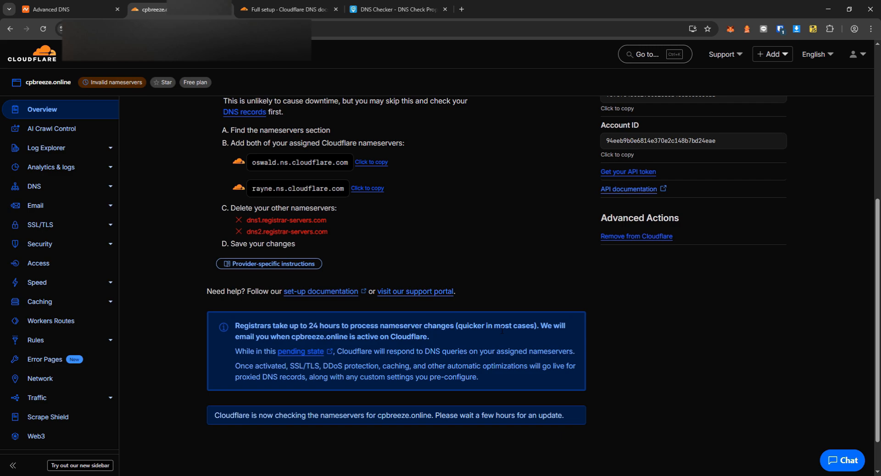
pyautogui.scroll(4, 502, 330)
pyautogui.scroll(-5, 448, 324)
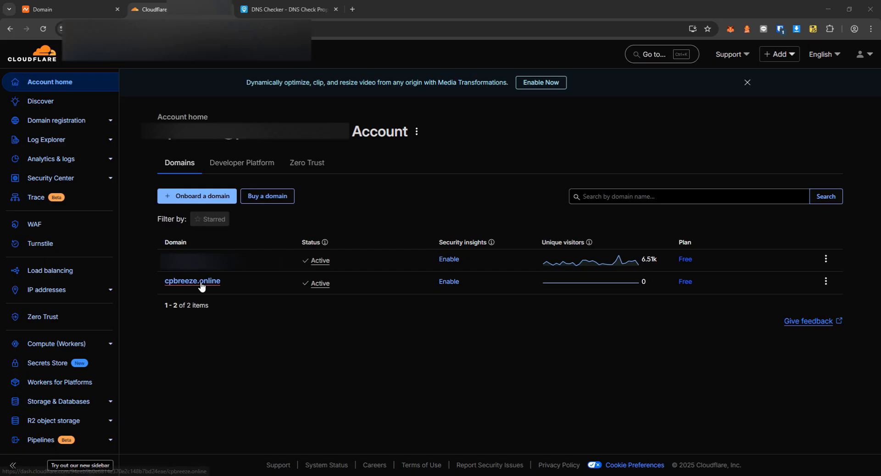
# Recheck cpbreeze.online propagation and confirm 172.67.196.51 belongs to CloudFlare Inc.
pyautogui.click(174, 284)
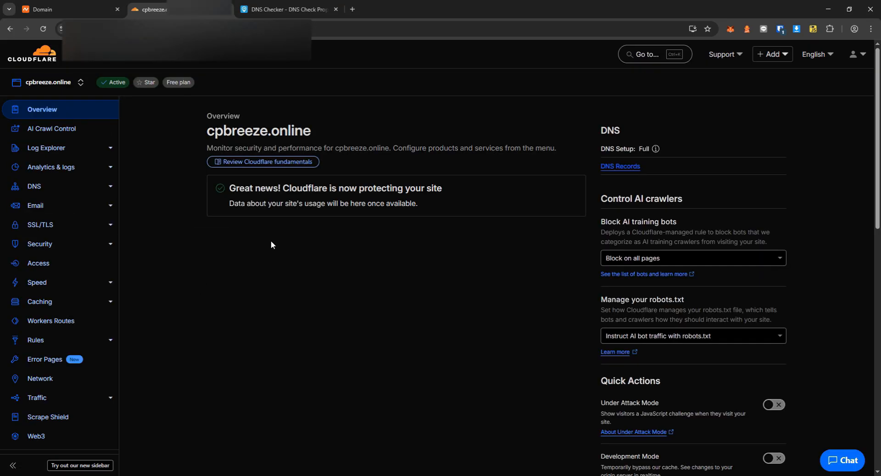
pyautogui.click(285, 10)
pyautogui.click(292, 146)
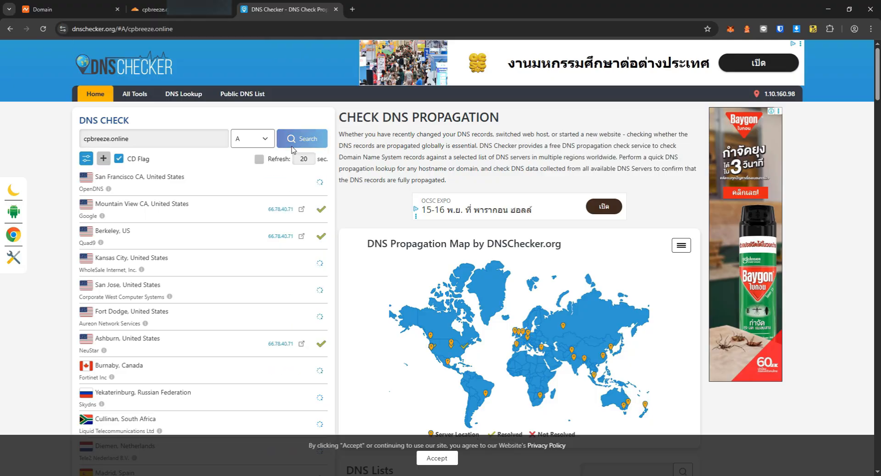
pyautogui.scroll(-4, 268, 211)
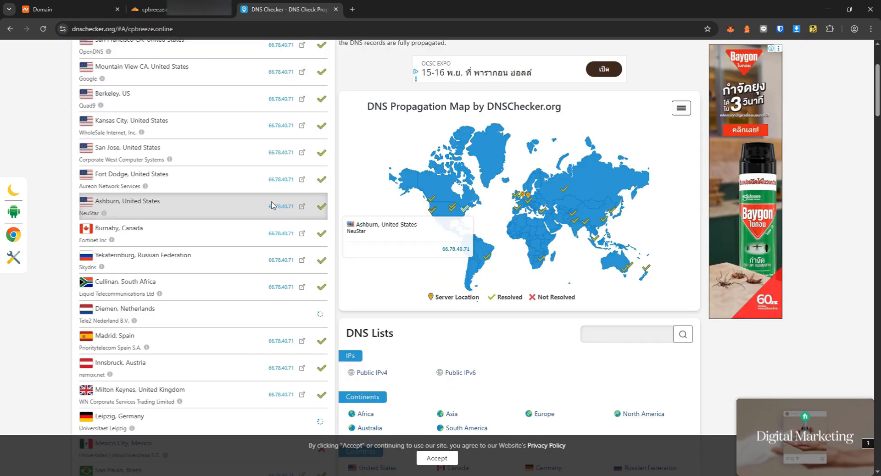
pyautogui.scroll(-3, 269, 214)
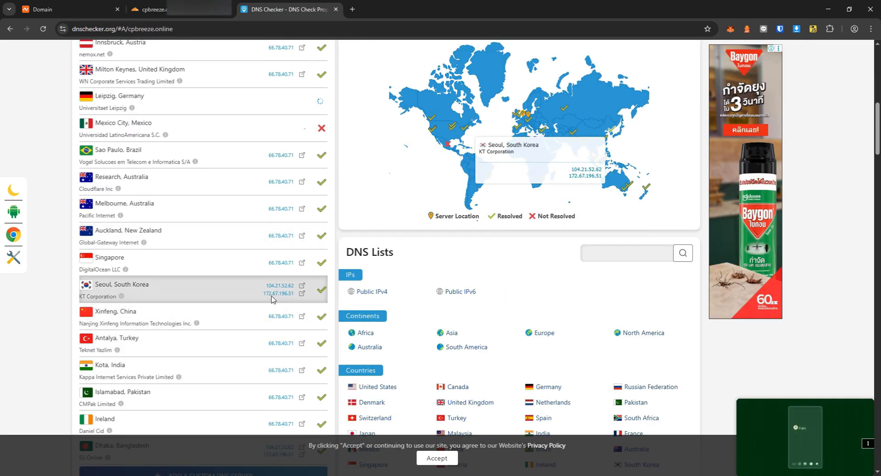
pyautogui.click(302, 294)
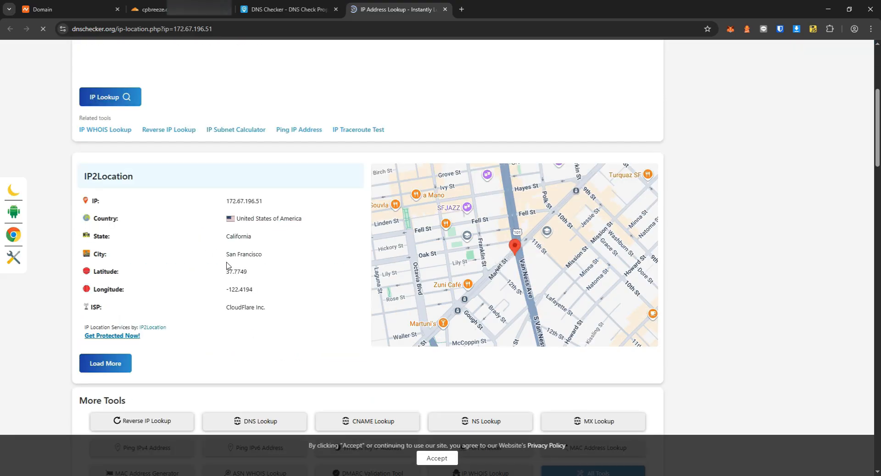
pyautogui.moveTo(225, 307); pyautogui.dragTo(270, 308)
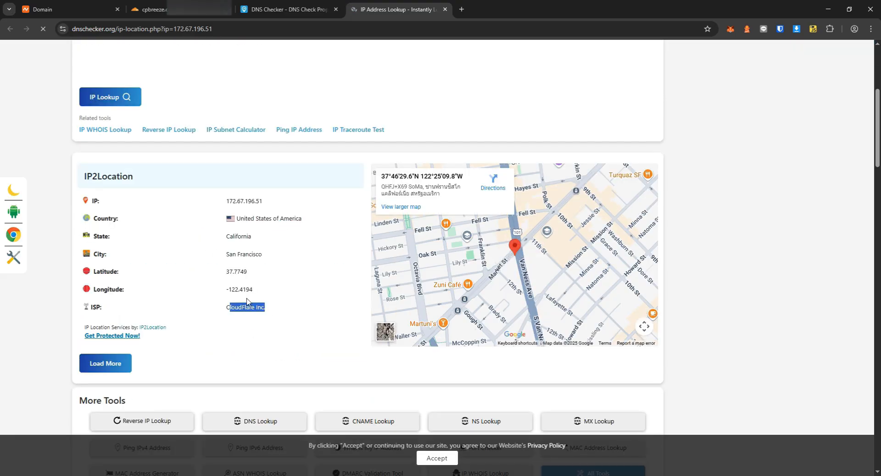
pyautogui.click(288, 9)
# Rerun the check and confirm 104.21.52.62 is also owned by CloudFlare Inc.
pyautogui.scroll(15, 281, 160)
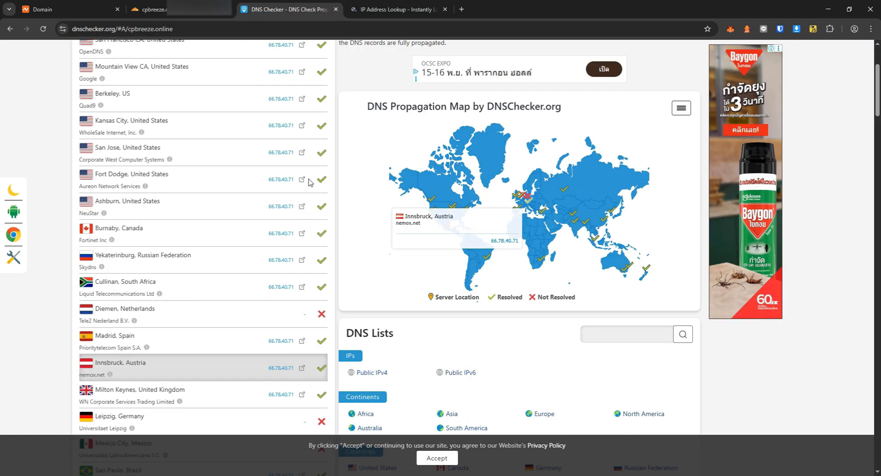
pyautogui.click(315, 139)
pyautogui.moveTo(264, 205); pyautogui.dragTo(297, 208)
pyautogui.moveTo(294, 340); pyautogui.dragTo(294, 362)
pyautogui.scroll(-2, 256, 342)
pyautogui.scroll(-4, 255, 342)
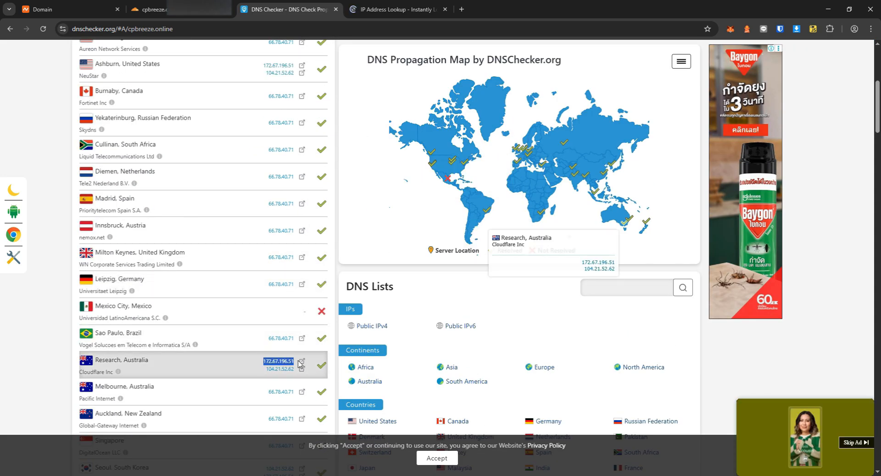
pyautogui.scroll(-6, 275, 321)
pyautogui.moveTo(263, 202); pyautogui.dragTo(294, 202)
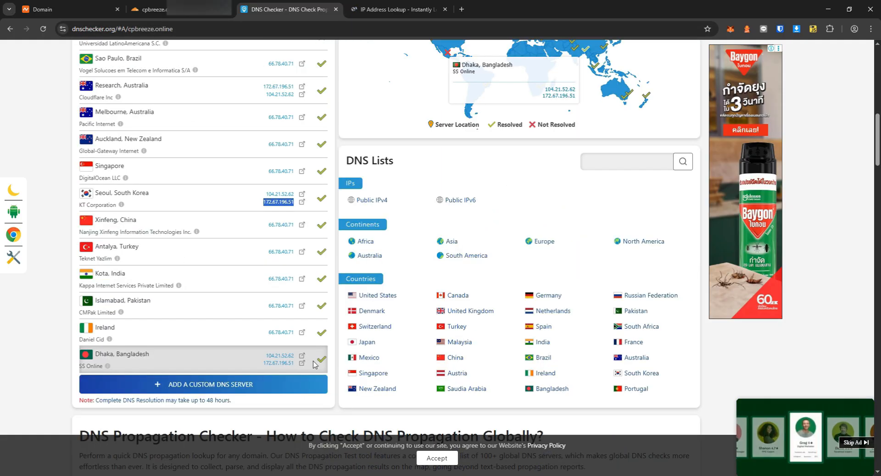
pyautogui.click(302, 357)
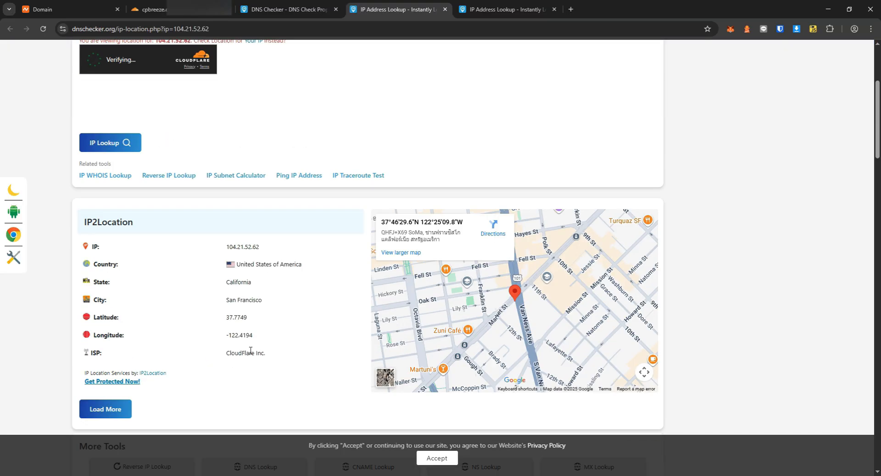
pyautogui.tripleClick(251, 351)
pyautogui.middleClick(392, 6)
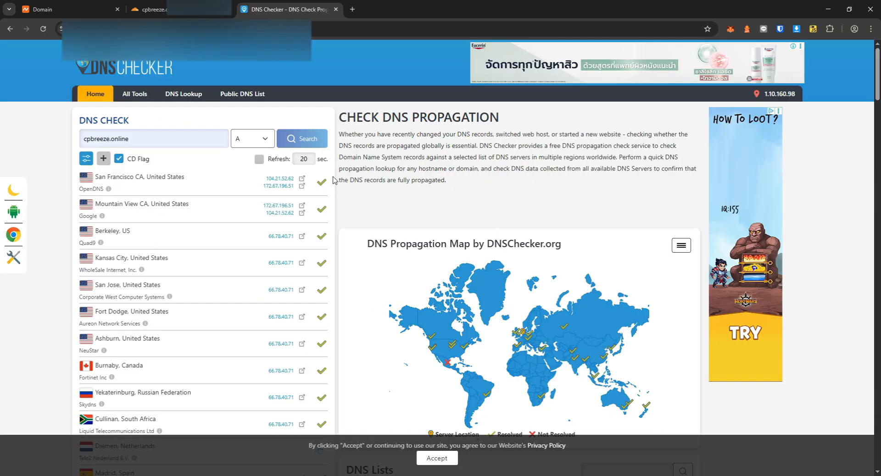
pyautogui.click(156, 9)
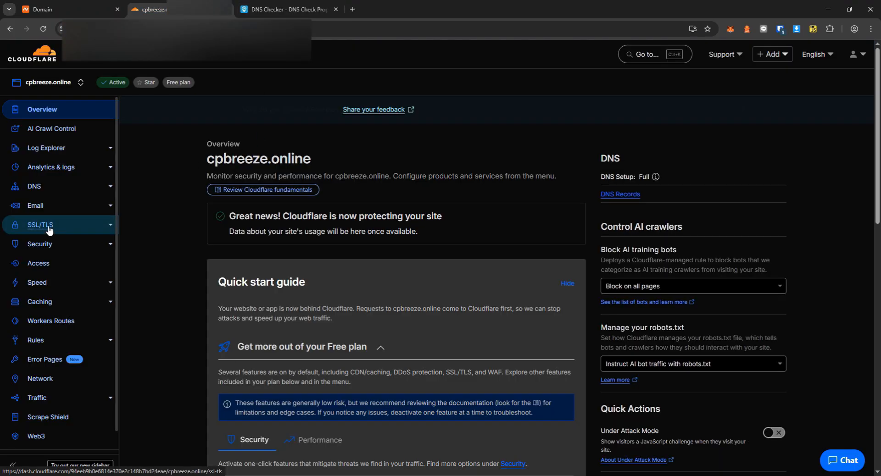
# Review the DNS records for cpbreeze.online.
pyautogui.click(50, 188)
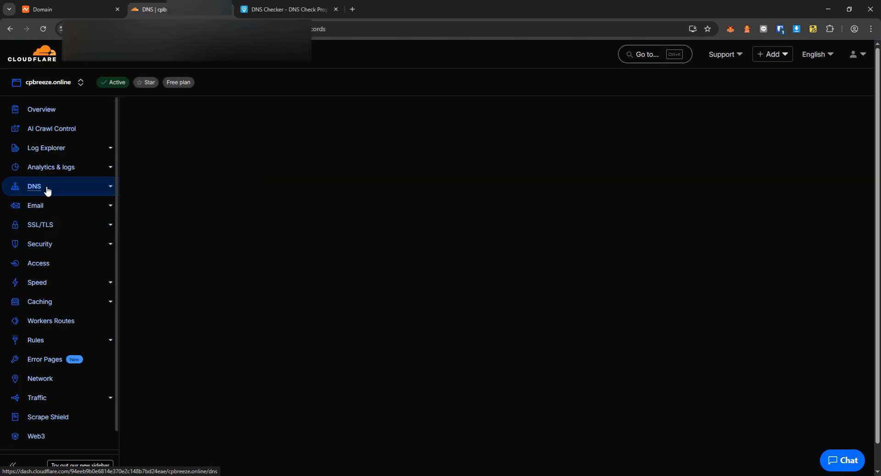
pyautogui.scroll(-1, 380, 276)
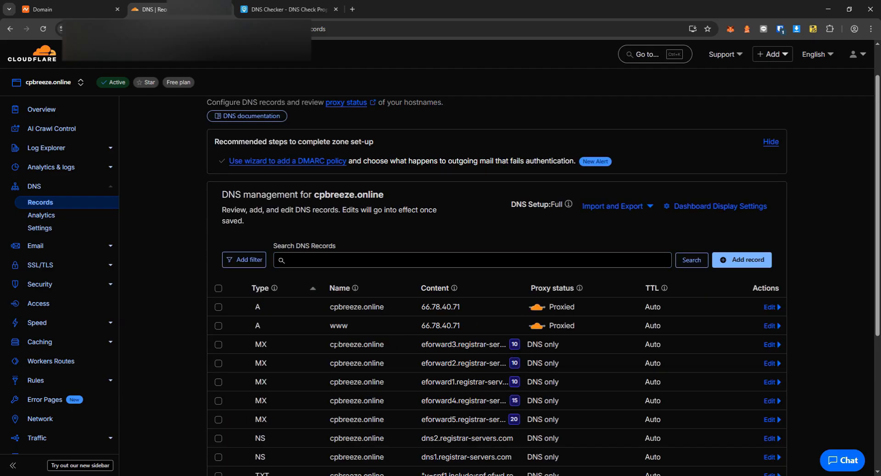
pyautogui.scroll(1, 251, 346)
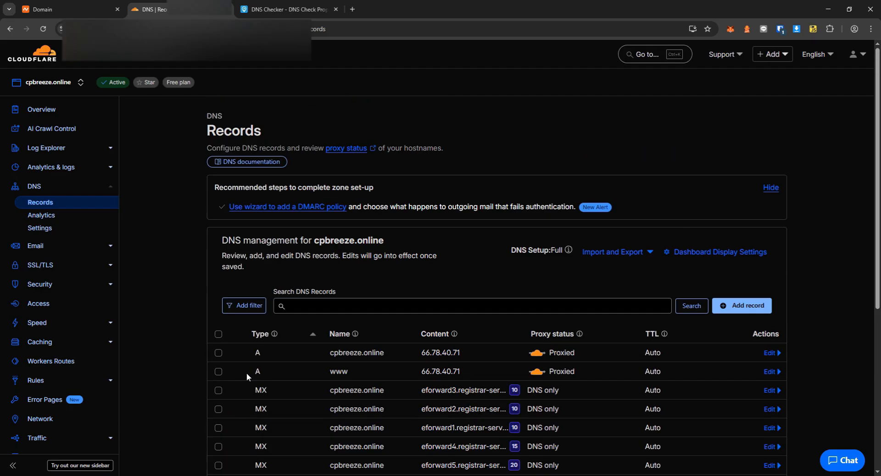
# View the SSL/TLS encryption mode settings, showing Custom SSL/TLS in Full mode.
pyautogui.click(56, 270)
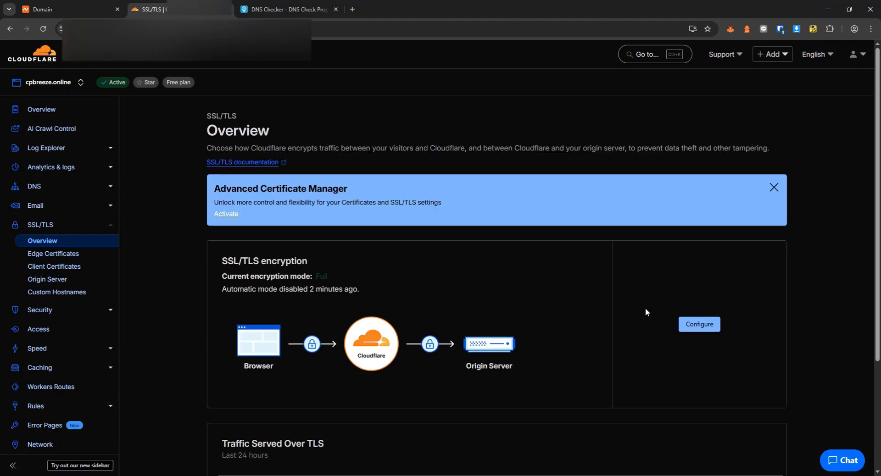
pyautogui.click(698, 325)
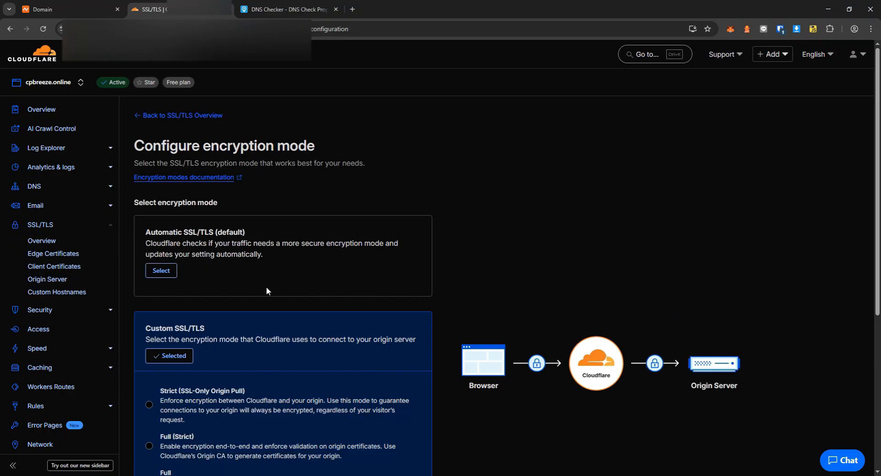
pyautogui.scroll(-1, 266, 287)
pyautogui.scroll(-1, 267, 288)
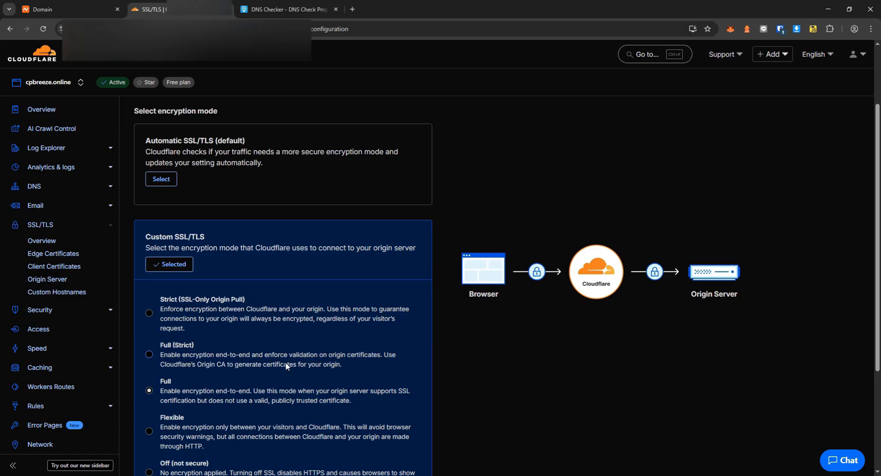
pyautogui.scroll(-1, 248, 362)
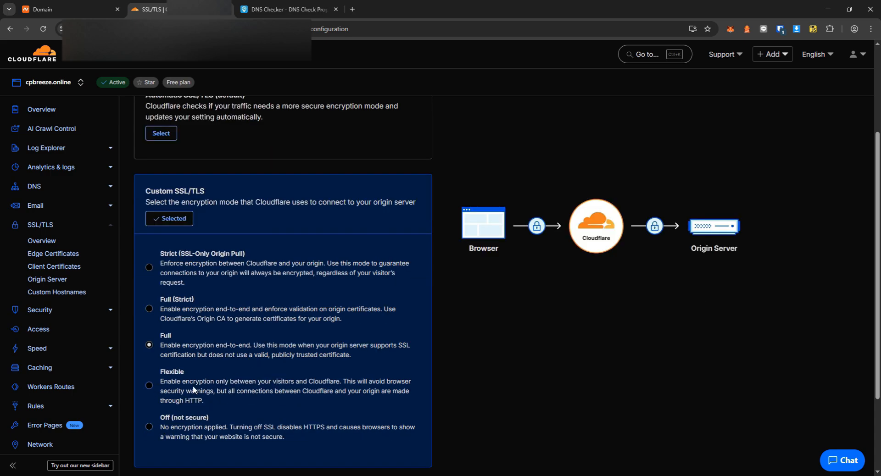
# Open SSL/TLS Origin Server and dismiss the Advanced Certificate Manager banner.
pyautogui.click(55, 285)
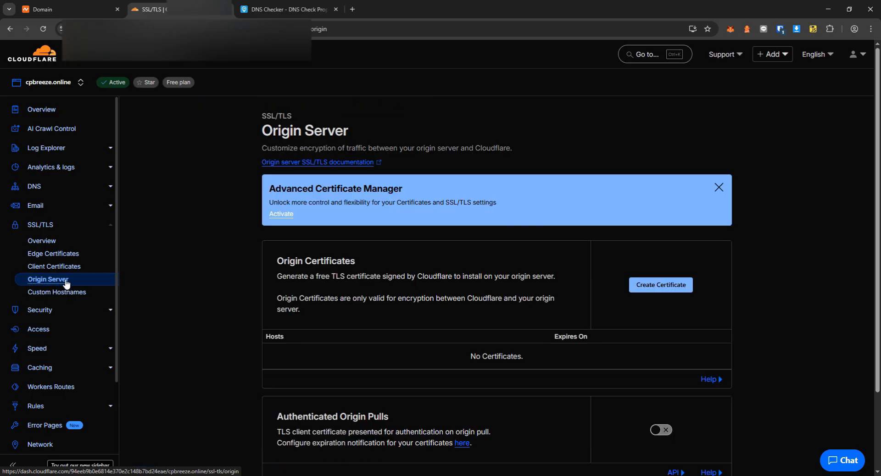
pyautogui.click(718, 187)
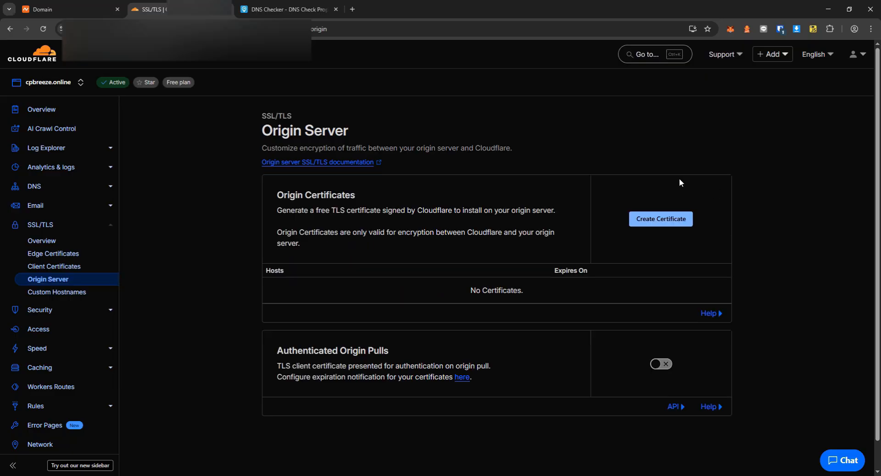
pyautogui.hotkey('alt', 'Tab')
pyautogui.press('Up')
pyautogui.hotkey('alt', 'Tab')
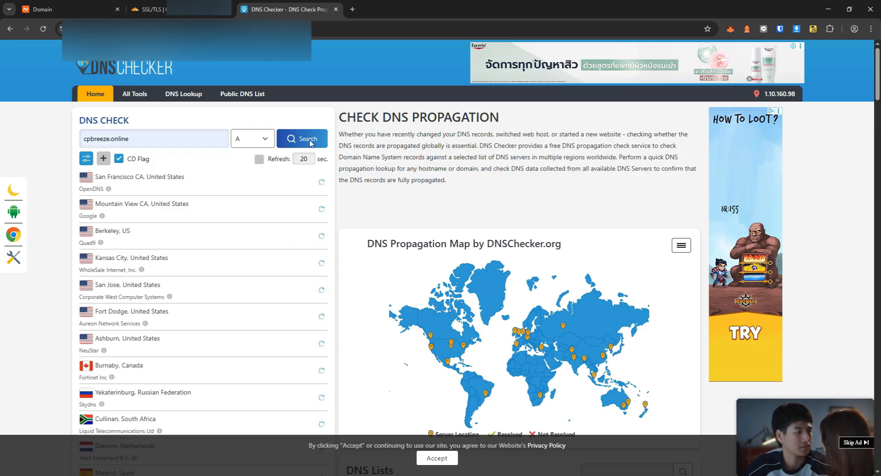
pyautogui.click(151, 10)
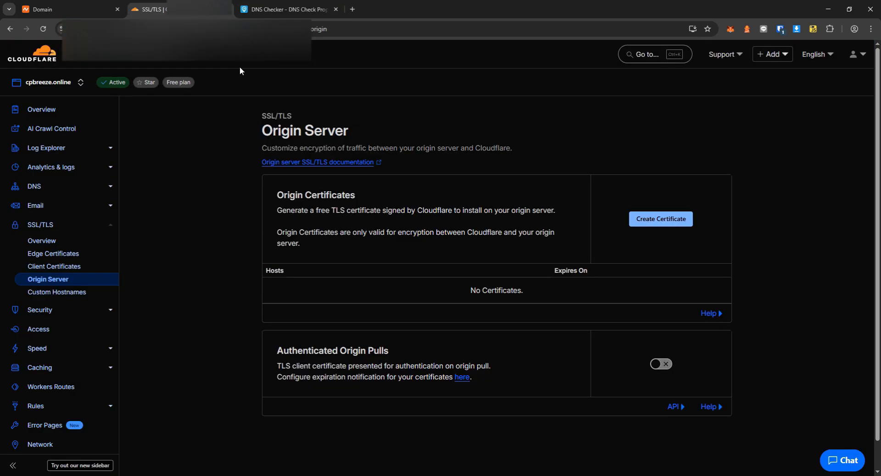
# Create a default 15-year origin certificate for *.cpbreeze.online and cpbreeze.online and copy it.
pyautogui.click(660, 221)
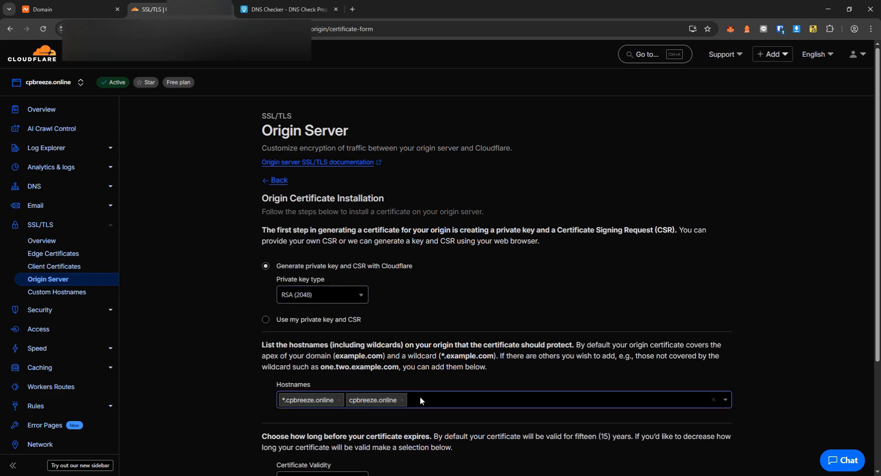
pyautogui.scroll(-2, 290, 316)
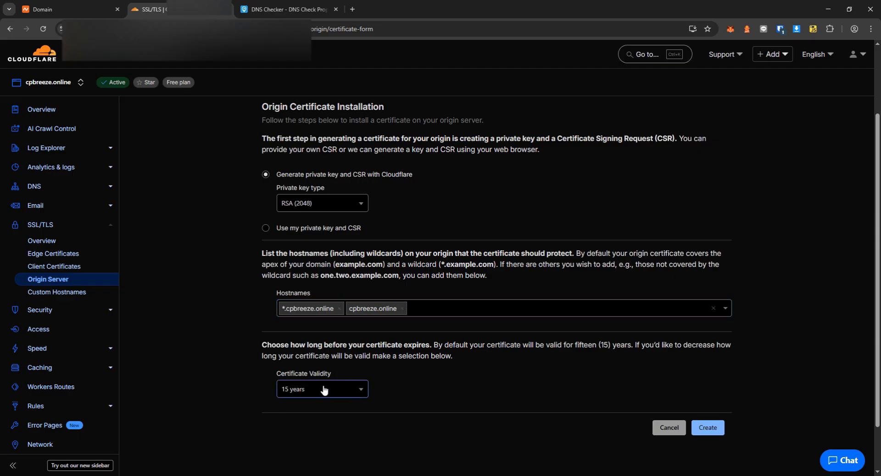
pyautogui.click(706, 429)
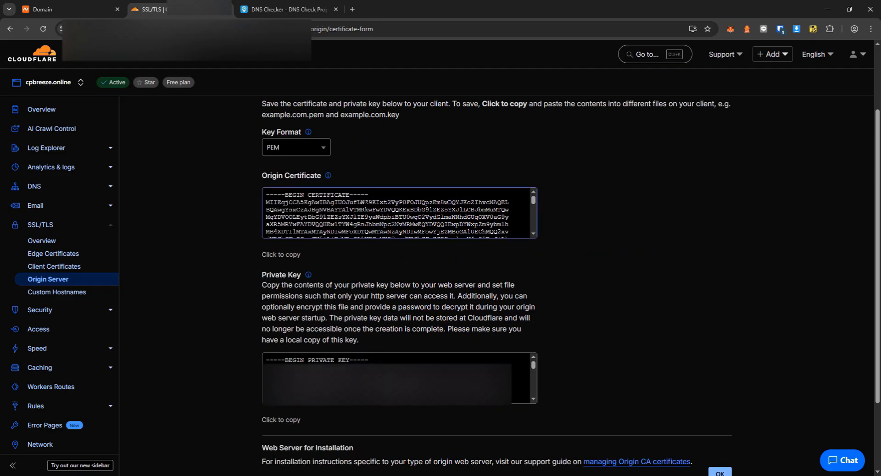
pyautogui.click(344, 381)
pyautogui.click(344, 202)
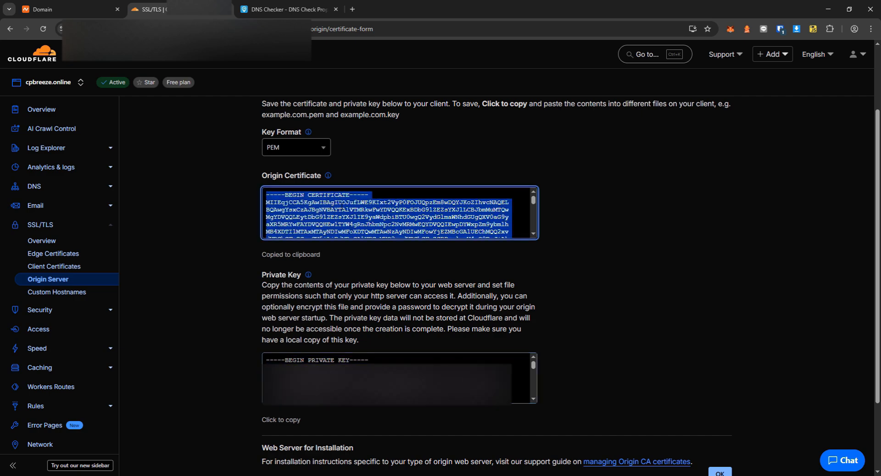
pyautogui.hotkey('alt', 'Tab')
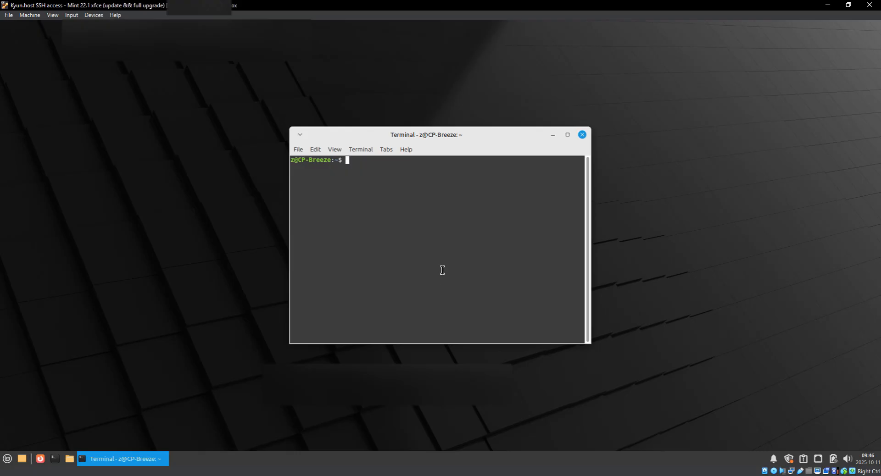
pyautogui.press('Up')
pyautogui.press('Up')
pyautogui.press('Down')
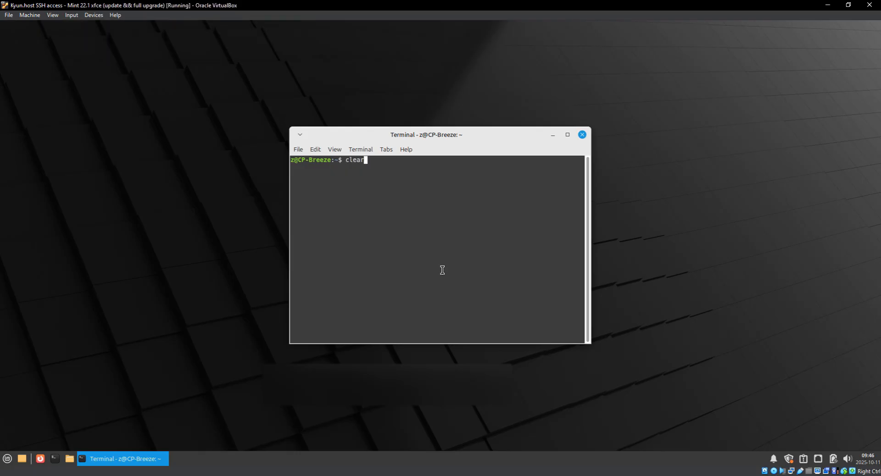
pyautogui.press('Return')
pyautogui.write('ssh root@66.78.40.71')
pyautogui.press('Return')
pyautogui.rightClick(442, 191)
pyautogui.click(500, 254)
pyautogui.press('Return')
pyautogui.write('clear')
pyautogui.press('Return')
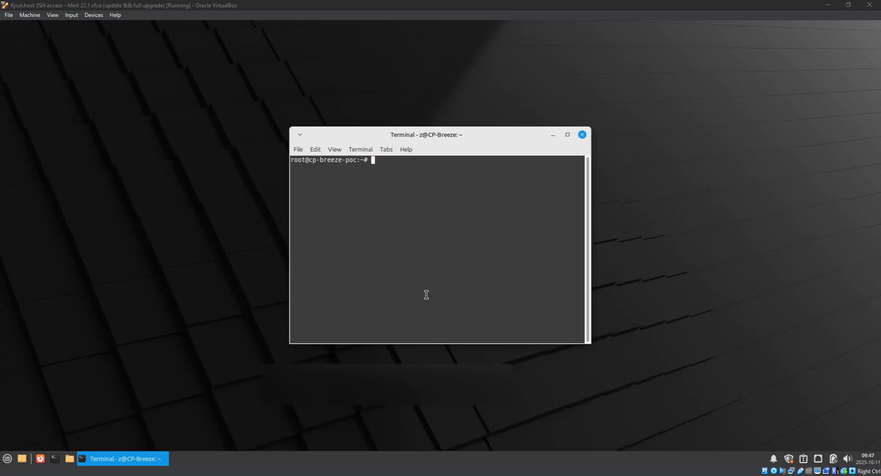
# Create /etc/ssl/cloudflare and open cf-origin.crt in nano with larger terminal text.
pyautogui.rightClick(414, 233)
pyautogui.click(443, 302)
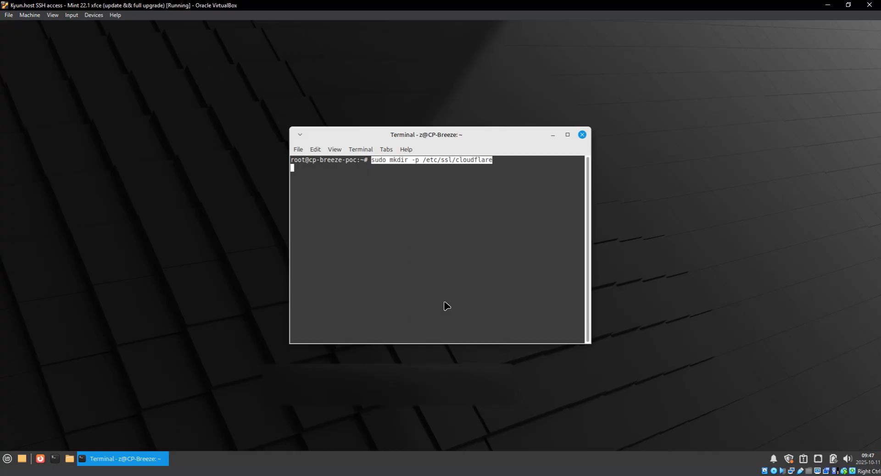
pyautogui.press('Return')
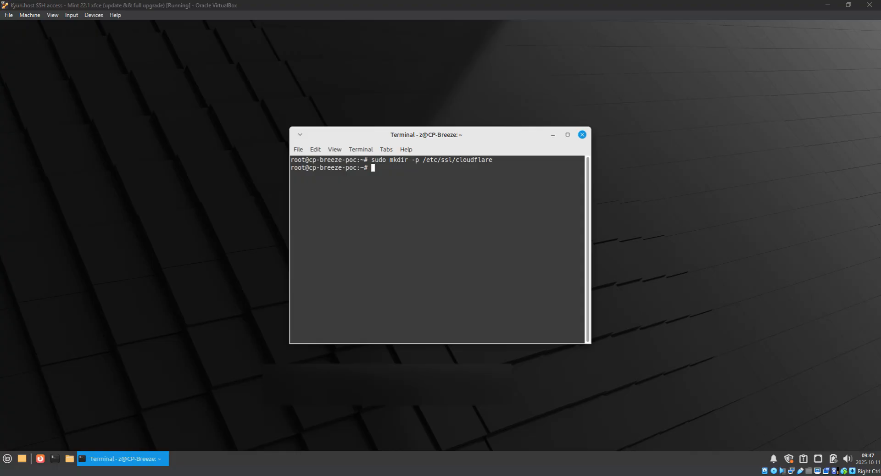
pyautogui.rightClick(353, 199)
pyautogui.click(383, 268)
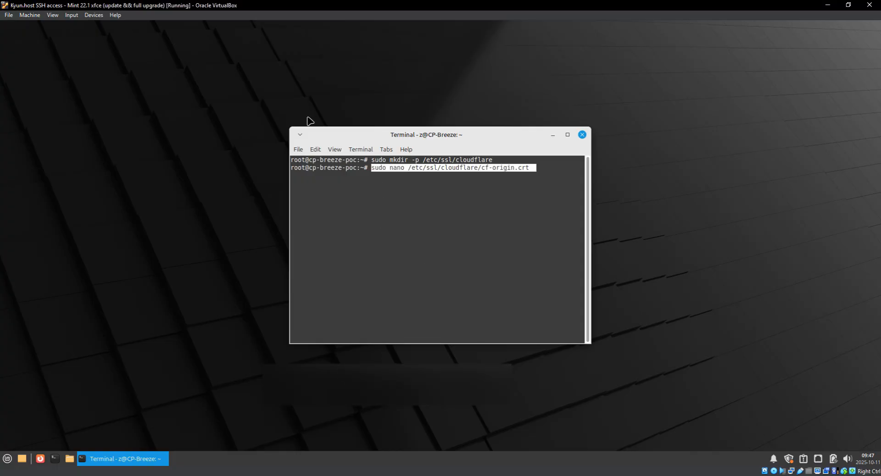
pyautogui.press('Return')
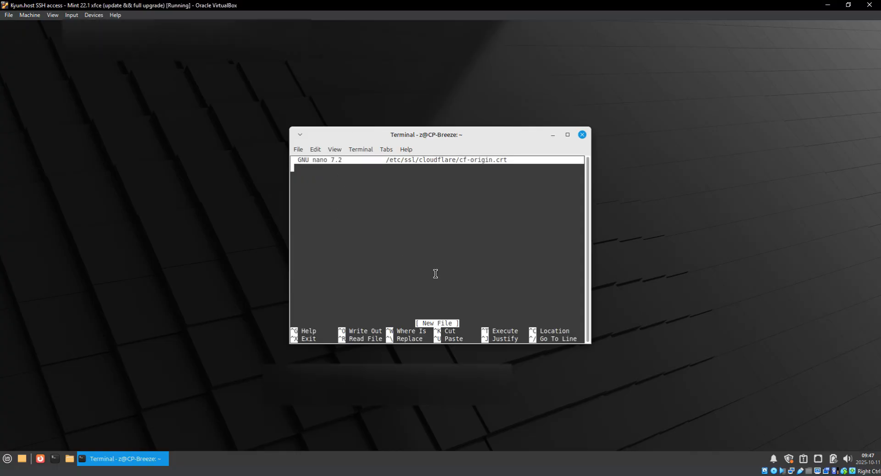
pyautogui.hotkey('ctrl', '+')
pyautogui.moveTo(465, 144); pyautogui.dragTo(350, 110)
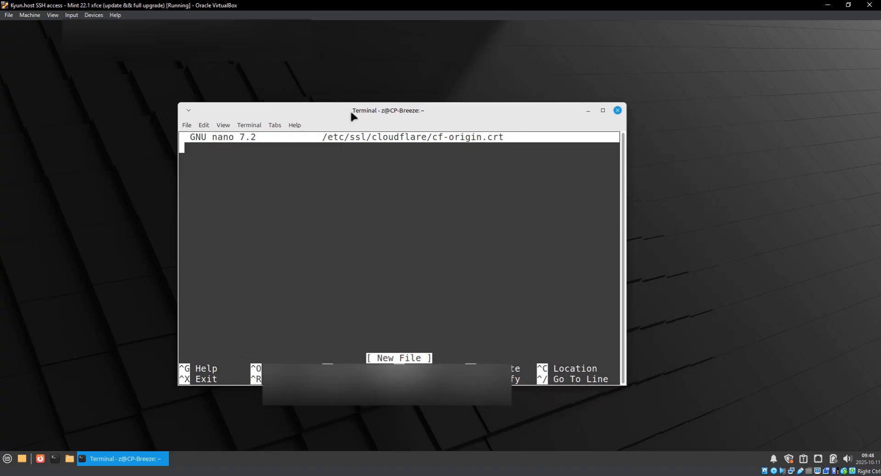
pyautogui.hotkey('ctrl', '+')
# Paste the Cloudflare origin certificate into cf-origin.crt and save the file.
pyautogui.hotkey('alt', 'Tab')
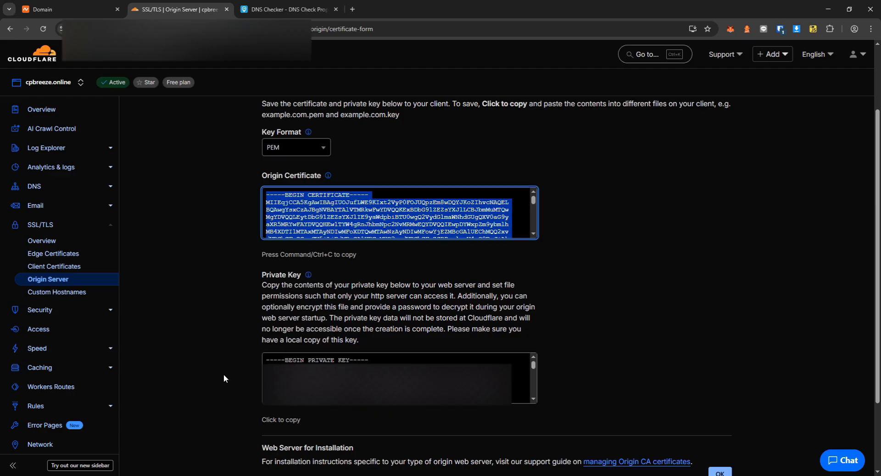
pyautogui.rightClick(346, 217)
pyautogui.click(376, 229)
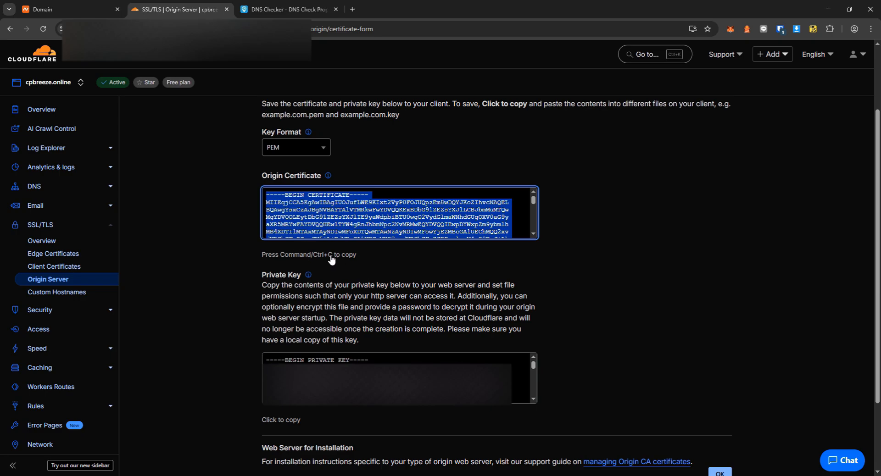
pyautogui.hotkey('alt', 'Tab')
pyautogui.rightClick(359, 249)
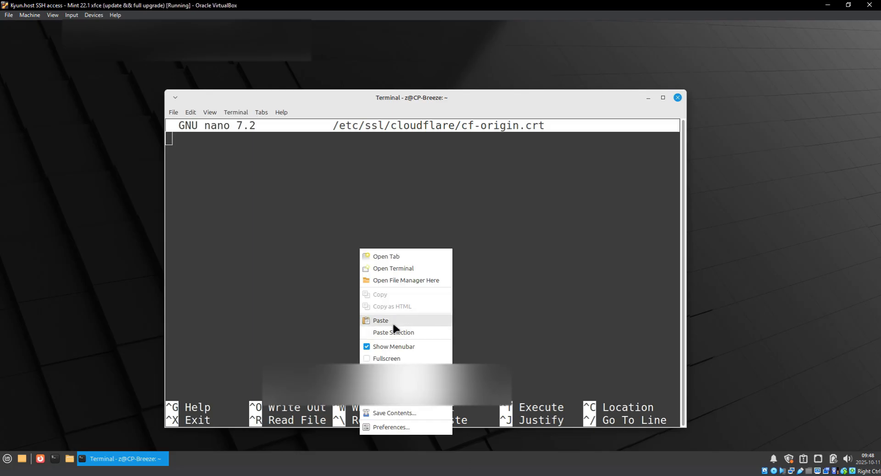
pyautogui.click(393, 326)
pyautogui.hotkey('ctrl', 'x')
pyautogui.press('y')
pyautogui.press('Return')
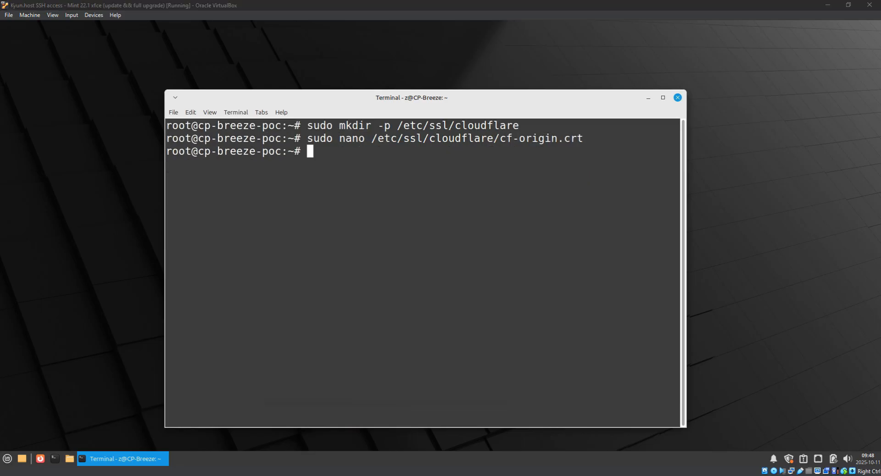
pyautogui.rightClick(357, 186)
pyautogui.click(423, 249)
# Paste the Cloudflare private key into cf-origin.key and save it.
pyautogui.press('Return')
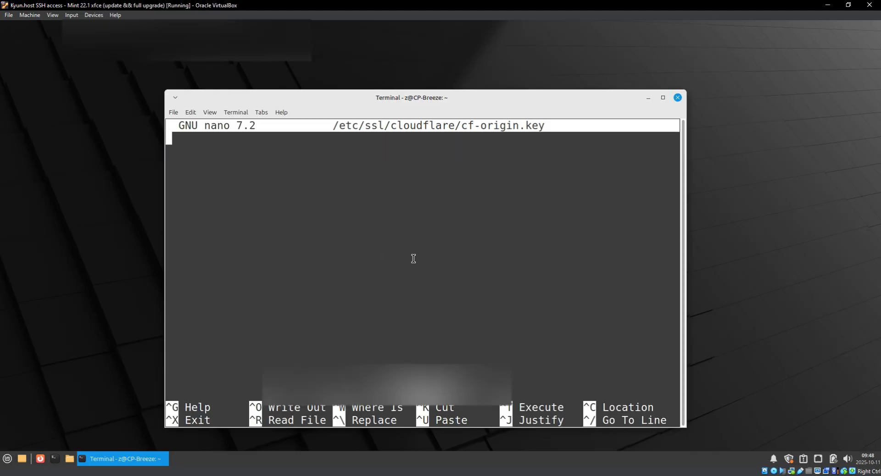
pyautogui.hotkey('alt', 'Tab')
pyautogui.click(393, 382)
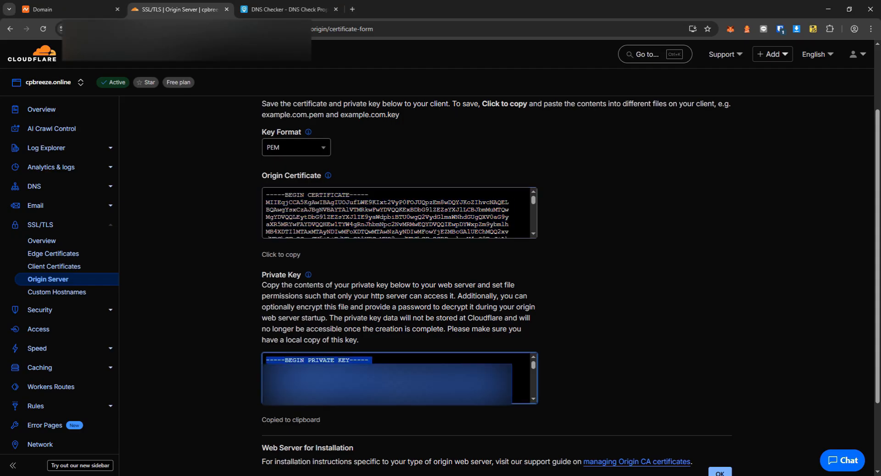
pyautogui.hotkey('alt', 'Tab')
pyautogui.rightClick(360, 255)
pyautogui.click(389, 326)
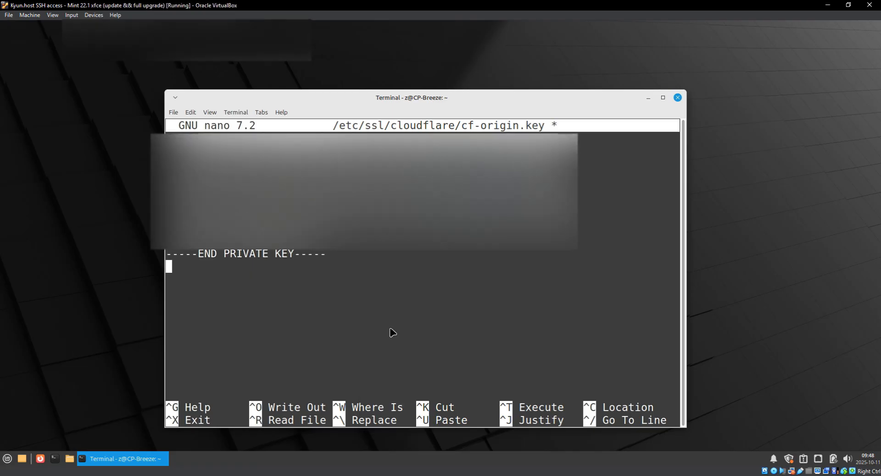
pyautogui.hotkey('ctrl', 'x')
pyautogui.press('y')
pyautogui.press('Return')
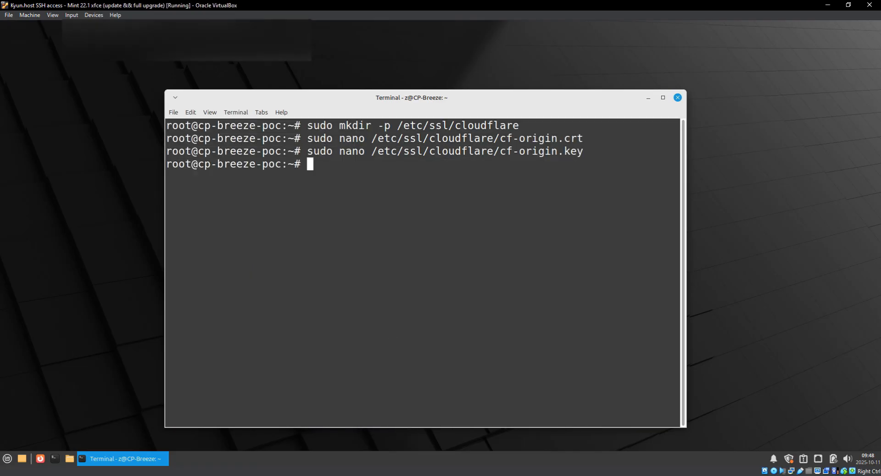
# Set cf-origin.key permissions to 600 and cf-origin.crt to 644 with chmod.
pyautogui.hotkey('alt', 'Tab')
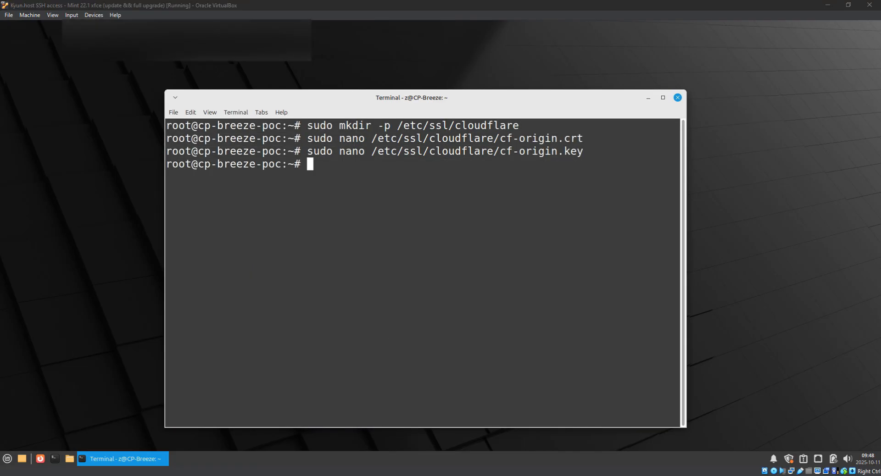
pyautogui.rightClick(468, 224)
pyautogui.click(500, 296)
pyautogui.press('Return')
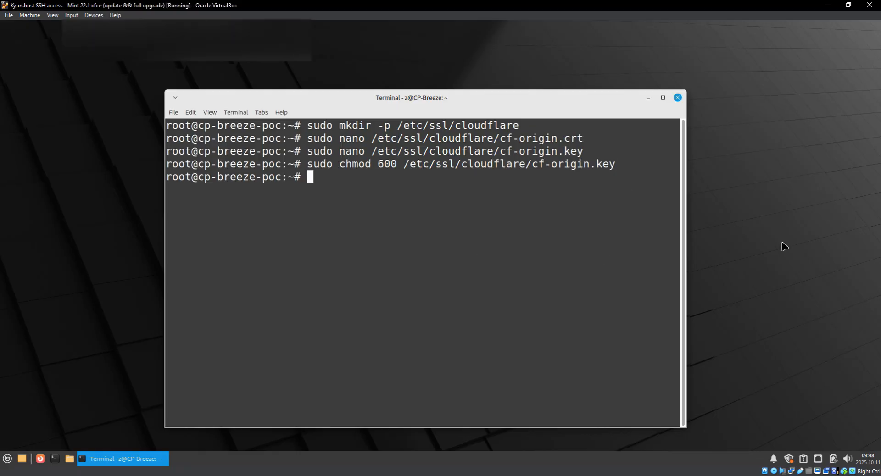
pyautogui.hotkey('alt', 'Tab')
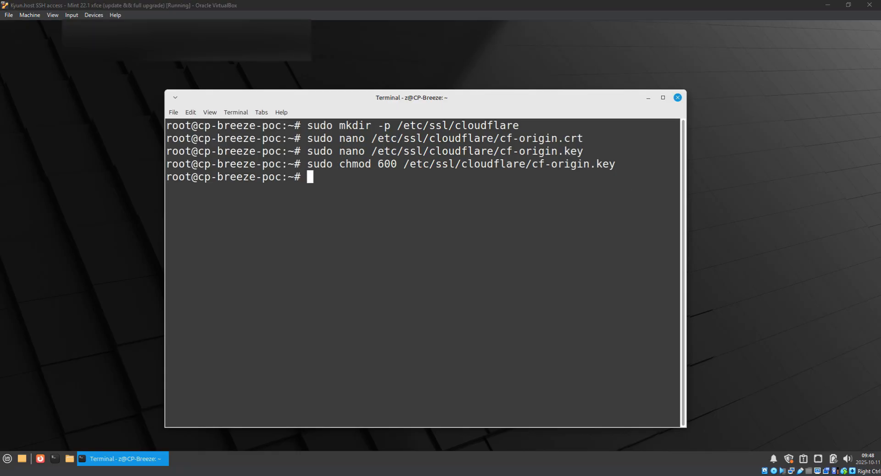
pyautogui.rightClick(495, 280)
pyautogui.click(442, 335)
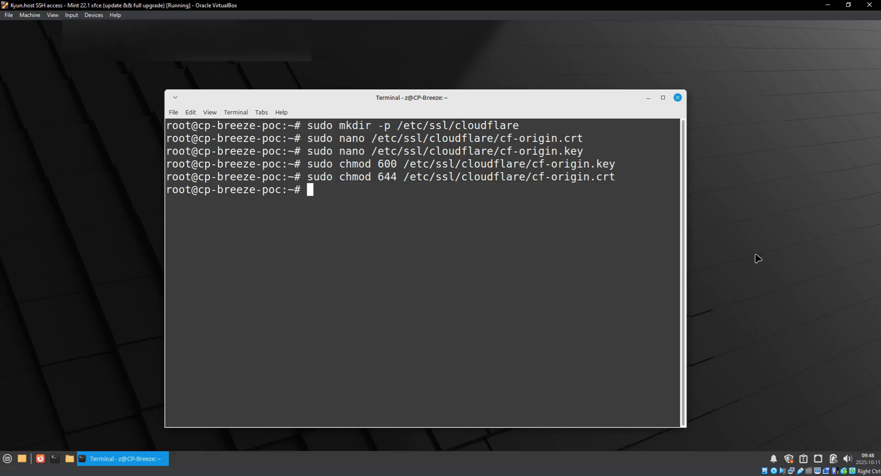
pyautogui.hotkey('alt', 'Tab')
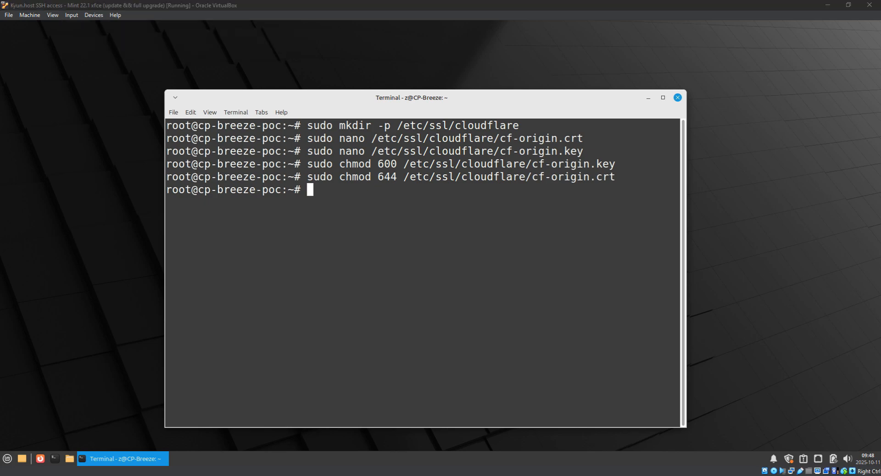
pyautogui.rightClick(378, 230)
pyautogui.click(431, 302)
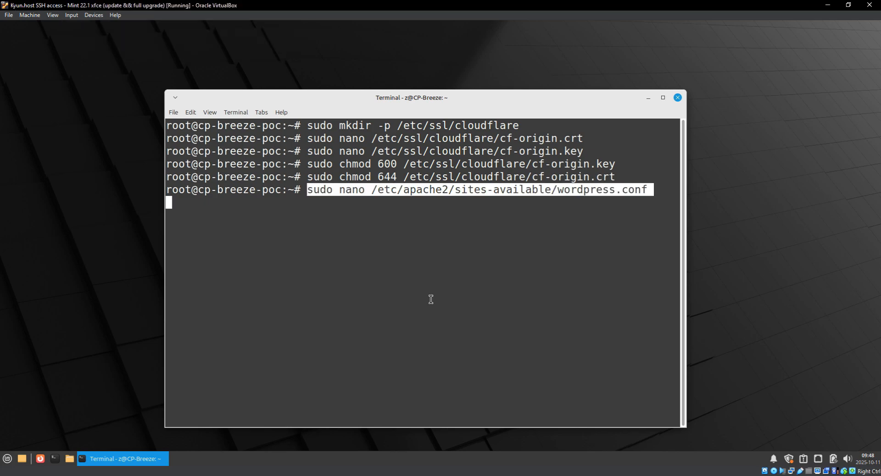
# Open wordpress.conf in nano using the pasted command.
pyautogui.moveTo(454, 187); pyautogui.dragTo(575, 198)
pyautogui.moveTo(654, 193); pyautogui.dragTo(304, 187)
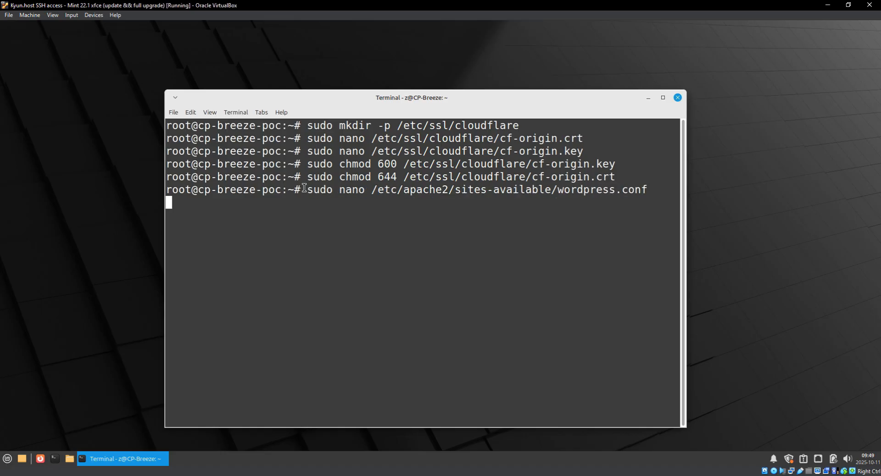
pyautogui.moveTo(456, 192); pyautogui.dragTo(658, 190)
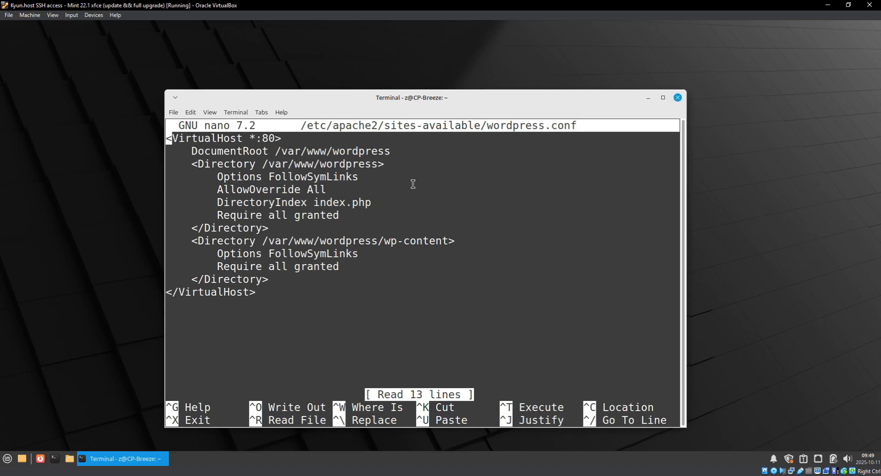
pyautogui.doubleClick(216, 138)
pyautogui.doubleClick(269, 136)
pyautogui.click(680, 166)
# Comment out every line of the old port-80 VirtualHost block with #.
pyautogui.write('#')
pyautogui.press('Down')
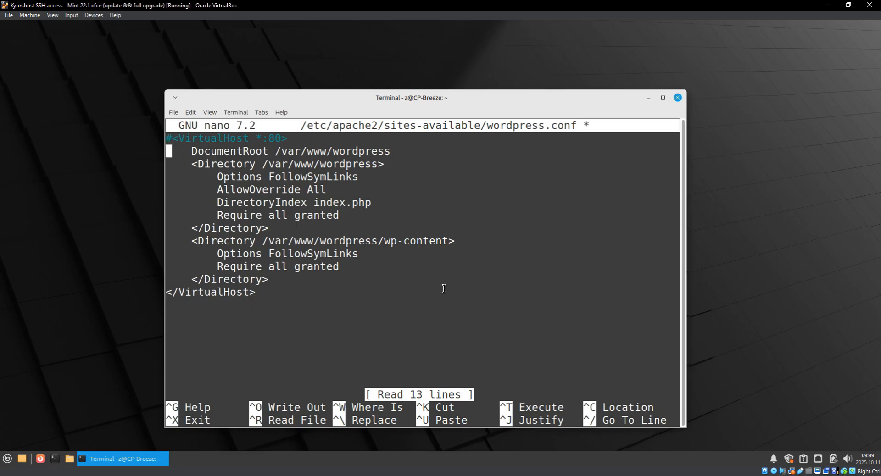
pyautogui.write('#')
pyautogui.press('Down')
pyautogui.write('3')
pyautogui.press('BackSpace')
pyautogui.write('#')
pyautogui.press('Down')
pyautogui.write('#')
pyautogui.press('Down')
pyautogui.write('#')
pyautogui.press('Down')
pyautogui.press('#')
pyautogui.press('Down')
pyautogui.press('#')
pyautogui.press('Down')
pyautogui.press('#')
pyautogui.press('Down')
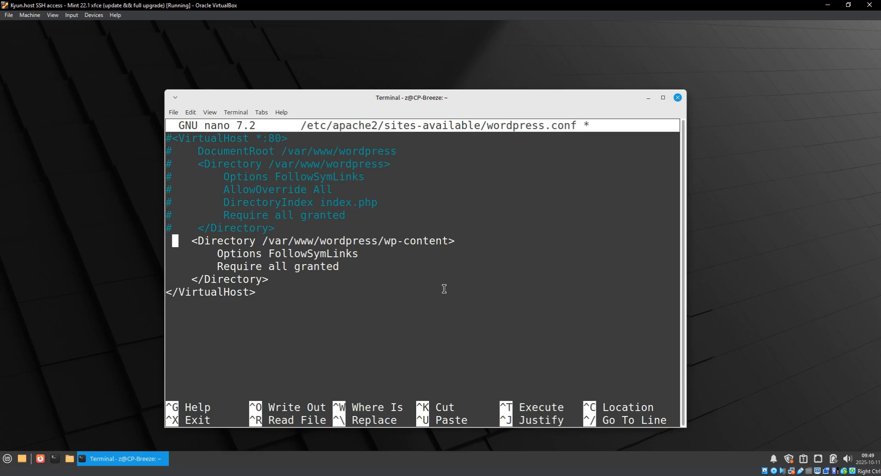
pyautogui.press('#')
pyautogui.press('Down')
pyautogui.press('#')
pyautogui.press('Down')
pyautogui.press('#')
pyautogui.press('Down')
pyautogui.press('#')
pyautogui.press('Down')
pyautogui.write('#')
pyautogui.hotkey('ctrl', 'Home')
# Paste the new SSL 443 and HTTPS-redirect VirtualHost blocks at the top of the file.
pyautogui.press('Return')
pyautogui.press('Return')
pyautogui.press('Return')
pyautogui.press('Return')
pyautogui.press('Return')
pyautogui.press('Return')
pyautogui.press('Return')
pyautogui.press('Return')
pyautogui.press('Return')
pyautogui.press('Return')
pyautogui.press('Return')
pyautogui.press('Return')
pyautogui.press('Return')
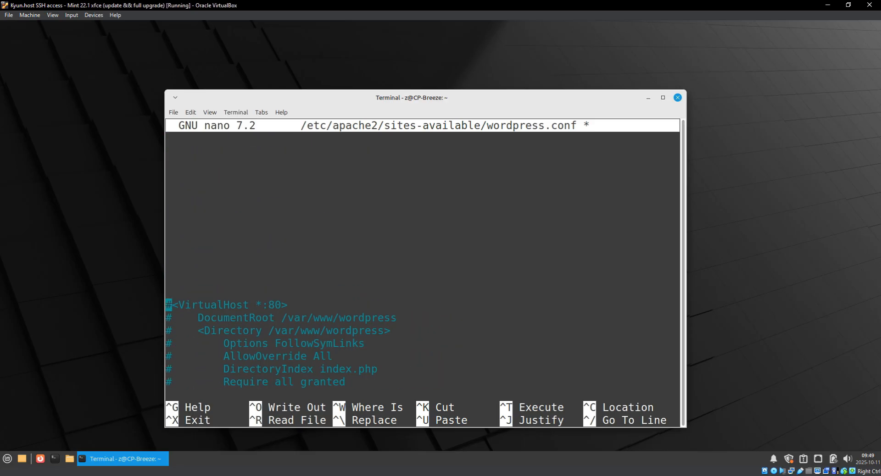
pyautogui.hotkey('alt', 'Tab')
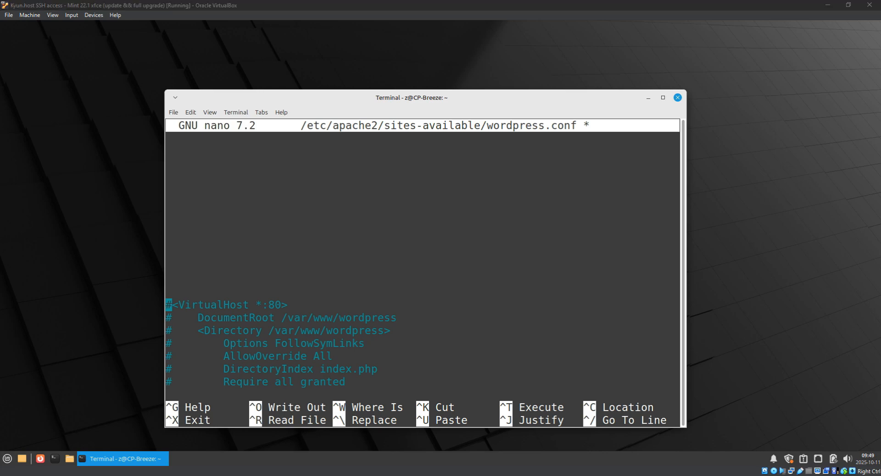
pyautogui.click(289, 144)
pyautogui.rightClick(260, 151)
pyautogui.click(292, 224)
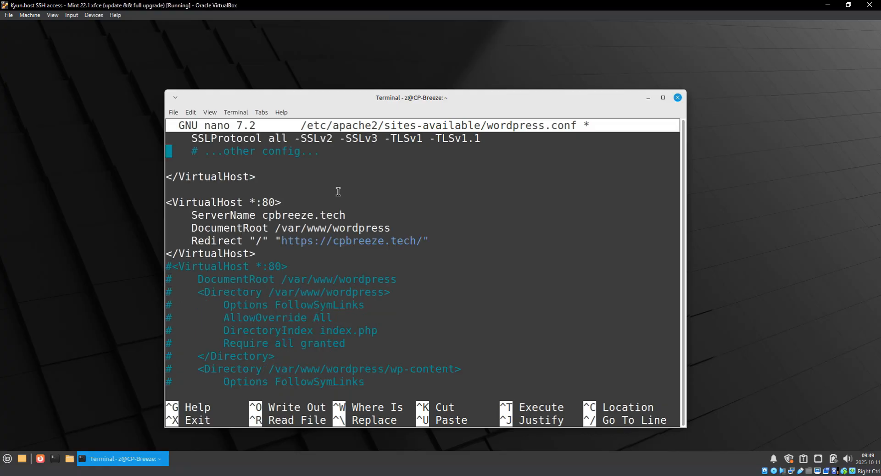
pyautogui.hotkey('ctrl', '-')
pyautogui.hotkey('ctrl', '-')
pyautogui.hotkey('ctrl', '-')
pyautogui.hotkey('ctrl', '+')
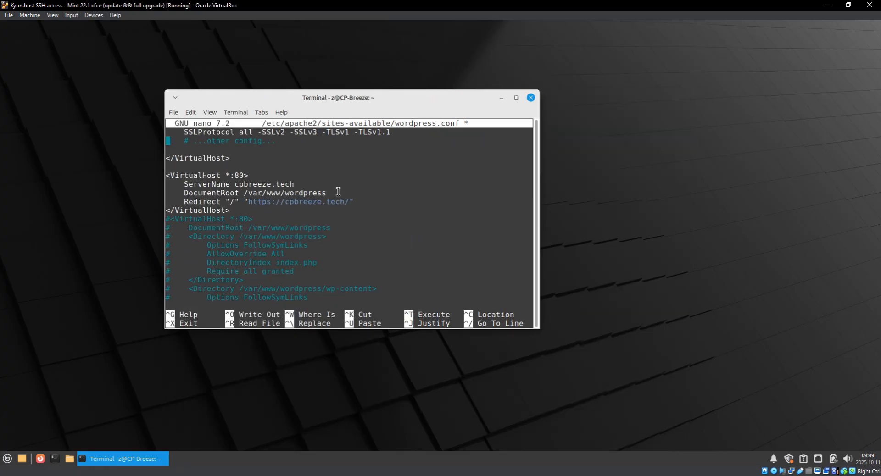
# Remove the blank lines above the pasted 443 VirtualHost block.
pyautogui.doubleClick(388, 97)
pyautogui.hotkey('ctrl', '+')
pyautogui.scroll(-1, 198, 142)
pyautogui.scroll(7, 199, 142)
pyautogui.scroll(-7, 198, 141)
pyautogui.press('Left')
pyautogui.press('Return')
pyautogui.press('Return')
pyautogui.scroll(2, 197, 141)
pyautogui.scroll(5, 197, 141)
pyautogui.press('Delete')
pyautogui.press('Down')
pyautogui.press('Up')
pyautogui.press('Delete')
# Set ServerName to cpbreeze.online and remove the example domain from ServerAlias.
pyautogui.press('Right')
pyautogui.press('Right')
pyautogui.press('Right')
pyautogui.press('Right')
pyautogui.press('Right')
pyautogui.press('Right')
pyautogui.press('Right')
pyautogui.press('Right')
pyautogui.press('Right')
pyautogui.press('Right')
pyautogui.press('Right')
pyautogui.press('Right')
pyautogui.press('Right')
pyautogui.press('Right')
pyautogui.press('Right')
pyautogui.press('Right')
pyautogui.press('Right')
pyautogui.press('Right')
pyautogui.press('Right')
pyautogui.press('Right')
pyautogui.press('Right')
pyautogui.press('Right')
pyautogui.press('Right')
pyautogui.press('Right')
pyautogui.press('Right')
pyautogui.press('Left')
pyautogui.press('BackSpace')
pyautogui.press('Delete')
pyautogui.press('Delete')
pyautogui.press('Delete')
pyautogui.press('Delete')
pyautogui.press('Delete')
pyautogui.press('Delete')
pyautogui.press('Delete')
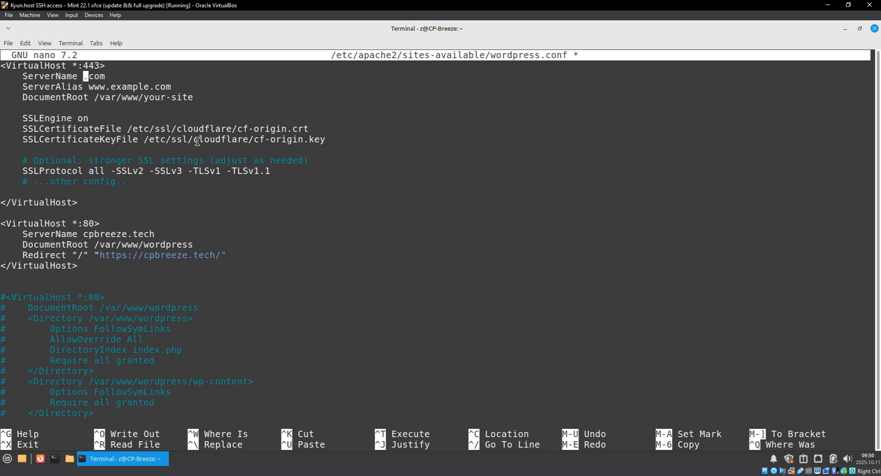
pyautogui.write('cp')
pyautogui.press('BackSpace')
pyautogui.press('BackSpace')
pyautogui.write('cpbreeze.online')
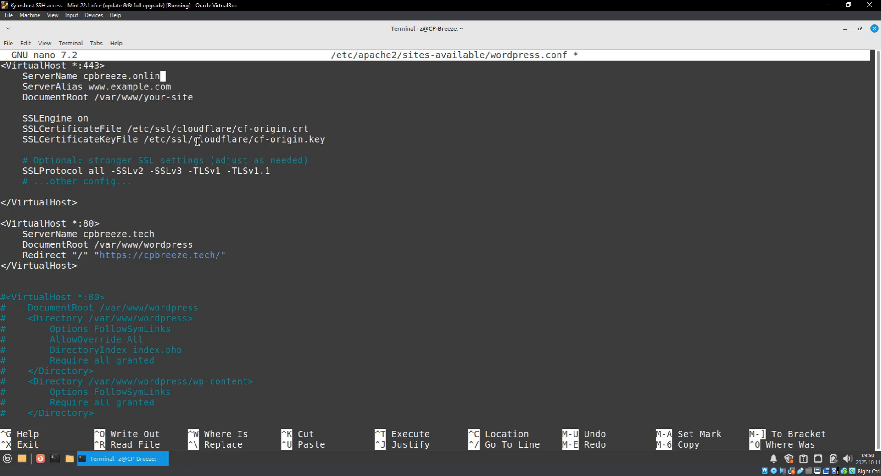
pyautogui.press('Down')
pyautogui.press('End')
pyautogui.press('BackSpace')
pyautogui.press('BackSpace')
pyautogui.press('BackSpace')
pyautogui.press('BackSpace')
pyautogui.press('BackSpace')
pyautogui.press('BackSpace')
pyautogui.press('BackSpace')
pyautogui.press('BackSpace')
pyautogui.press('BackSpace')
pyautogui.press('BackSpace')
pyautogui.press('BackSpace')
pyautogui.write('cpbreeze.online')
pyautogui.press('Down')
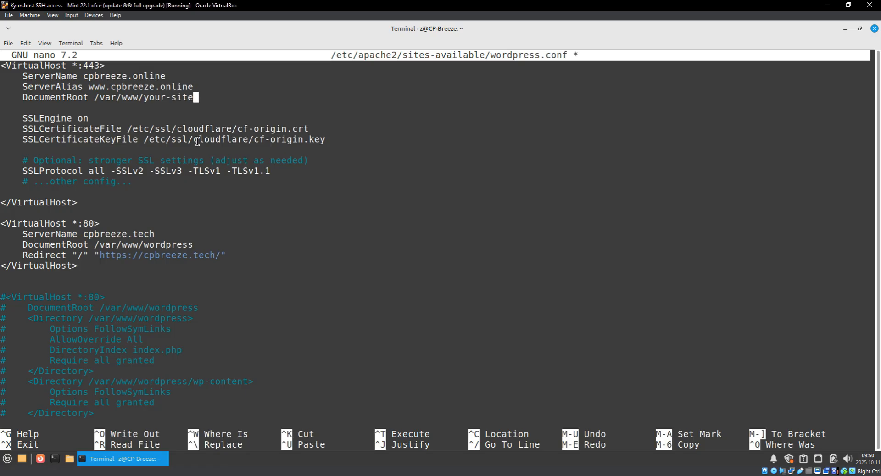
# Set DocumentRoot to the wordpress/ folder, checking the path with ls /var/www/wordpress/.
pyautogui.hotkey('ctrl', 'alt', 't')
pyautogui.write('ls /var/www/wordpress/')
pyautogui.press('Tab')
pyautogui.press('Tab')
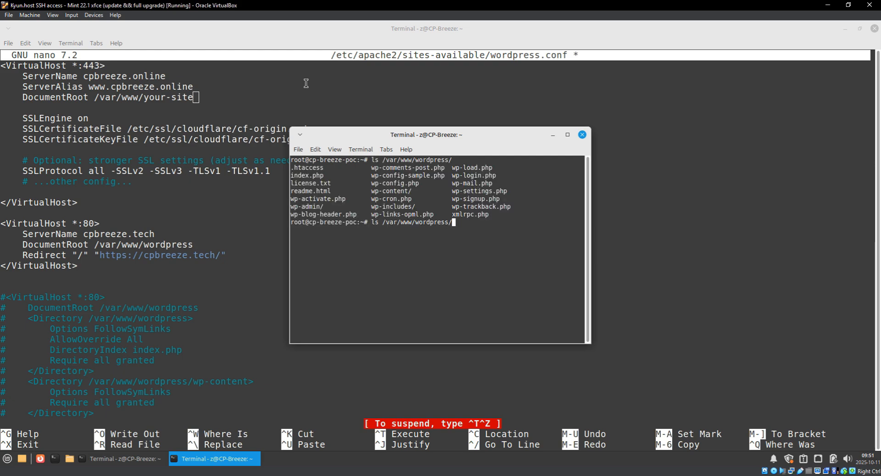
pyautogui.moveTo(467, 223); pyautogui.dragTo(415, 222)
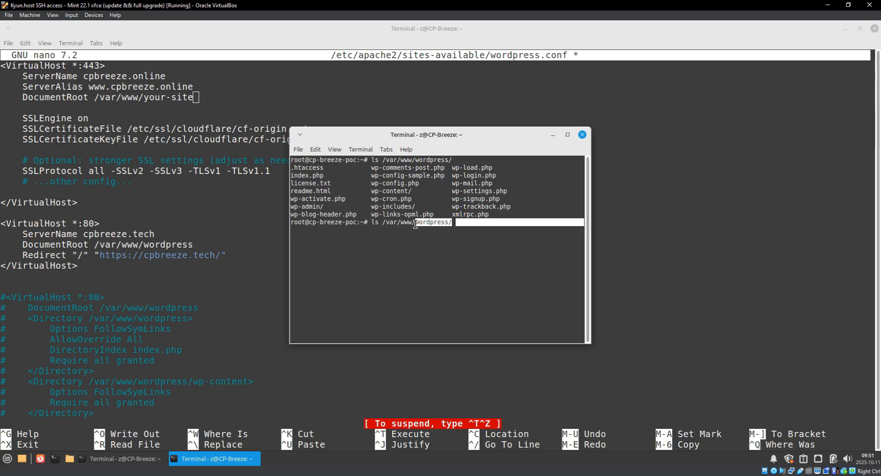
pyautogui.rightClick(416, 224)
pyautogui.click(441, 297)
pyautogui.click(217, 108)
pyautogui.press('BackSpace')
pyautogui.press('BackSpace')
pyautogui.press('BackSpace')
pyautogui.press('BackSpace')
pyautogui.press('BackSpace')
pyautogui.press('BackSpace')
pyautogui.press('BackSpace')
pyautogui.press('BackSpace')
pyautogui.press('BackSpace')
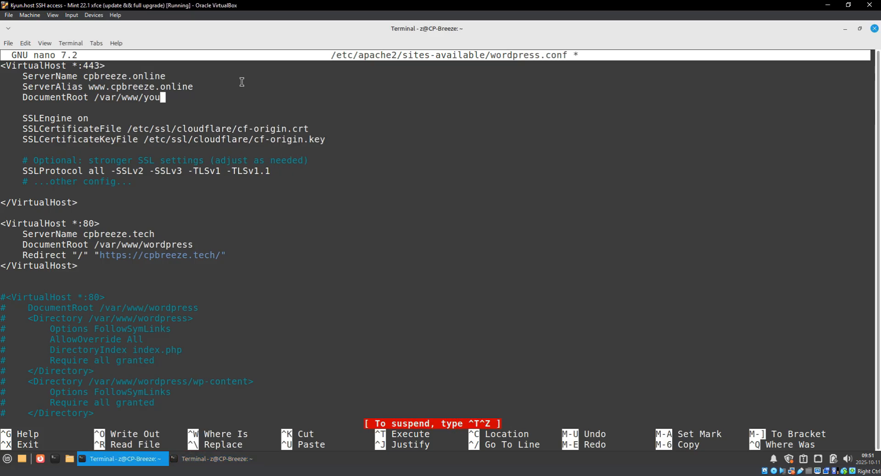
pyautogui.rightClick(281, 94)
pyautogui.click(308, 163)
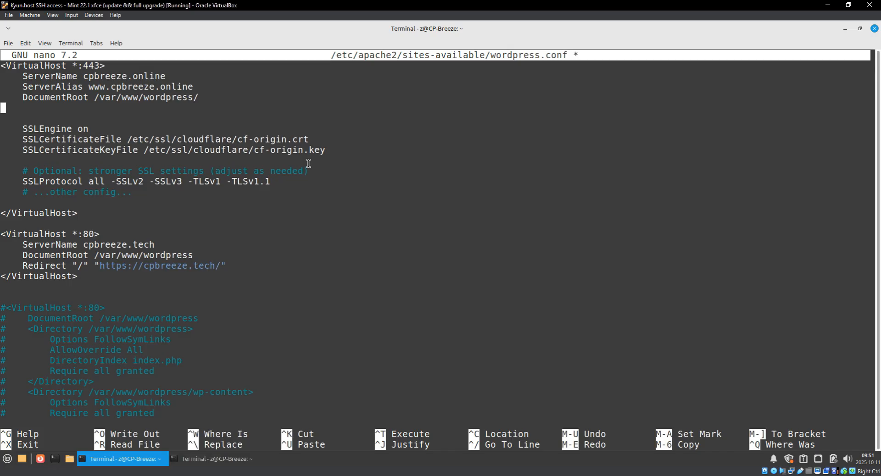
pyautogui.press('Delete')
pyautogui.press('Down')
pyautogui.press('Right')
pyautogui.press('Right')
pyautogui.press('Right')
pyautogui.press('Right')
pyautogui.press('Right')
pyautogui.press('Right')
pyautogui.press('Right')
pyautogui.press('Right')
pyautogui.press('Right')
pyautogui.press('Right')
pyautogui.press('Right')
pyautogui.press('Right')
pyautogui.press('Right')
pyautogui.press('Right')
pyautogui.press('Right')
pyautogui.press('Right')
pyautogui.press('Right')
pyautogui.press('Right')
pyautogui.press('Right')
pyautogui.press('Right')
pyautogui.press('Right')
pyautogui.press('Right')
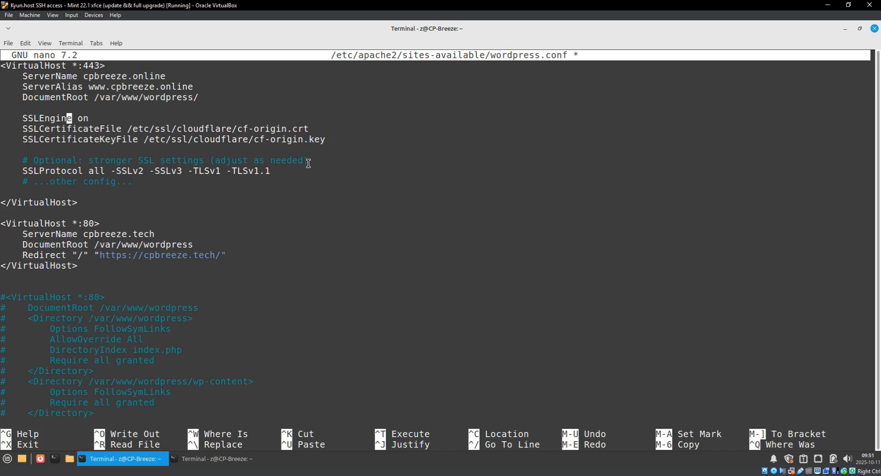
pyautogui.press('End')
pyautogui.press('Down')
pyautogui.press('Right')
pyautogui.press('Right')
pyautogui.press('Right')
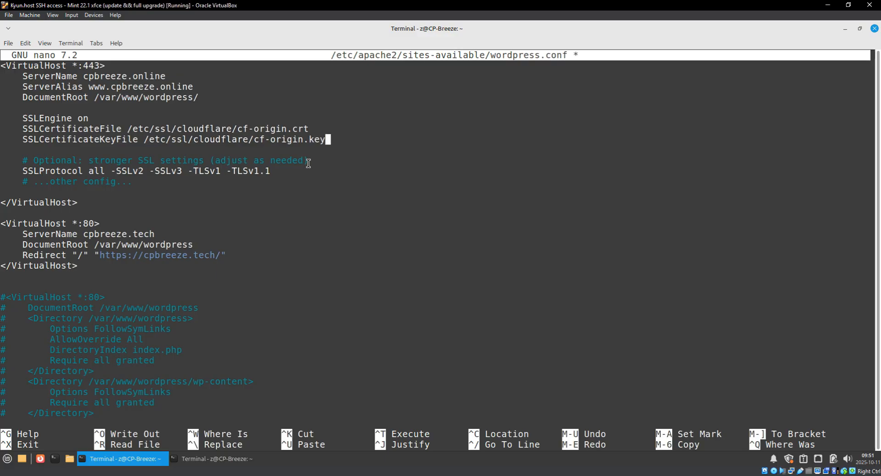
pyautogui.press('Down')
pyautogui.press('Down')
pyautogui.moveTo(308, 164); pyautogui.dragTo(150, 171)
pyautogui.click(113, 215)
pyautogui.moveTo(106, 224); pyautogui.dragTo(7, 222)
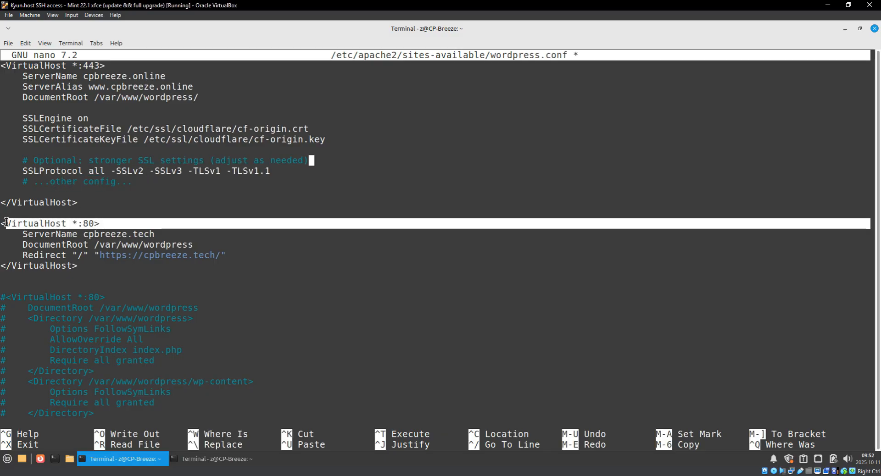
pyautogui.click(64, 224)
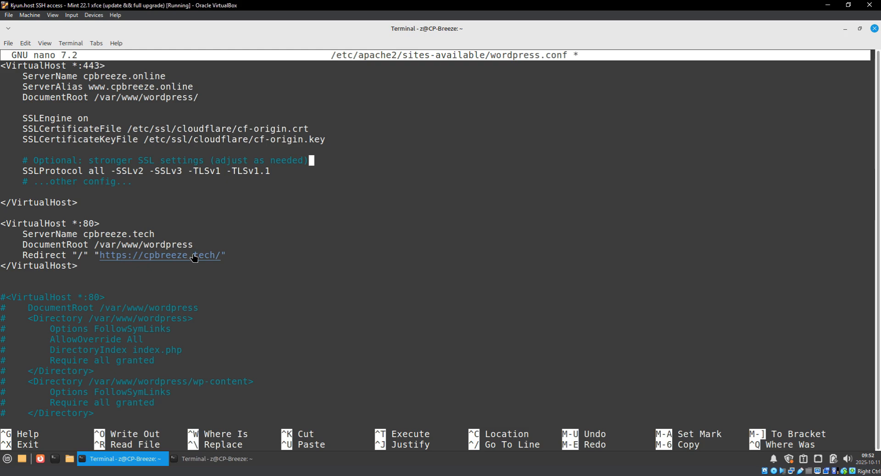
pyautogui.moveTo(235, 255); pyautogui.dragTo(97, 255)
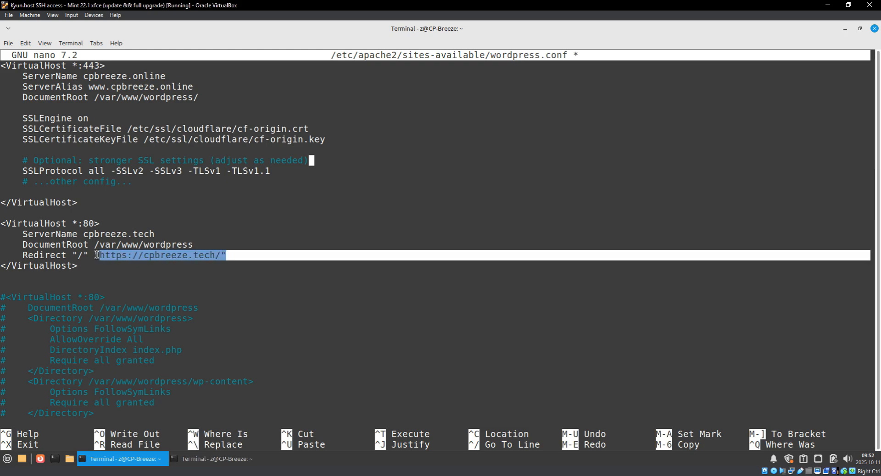
pyautogui.doubleClick(97, 66)
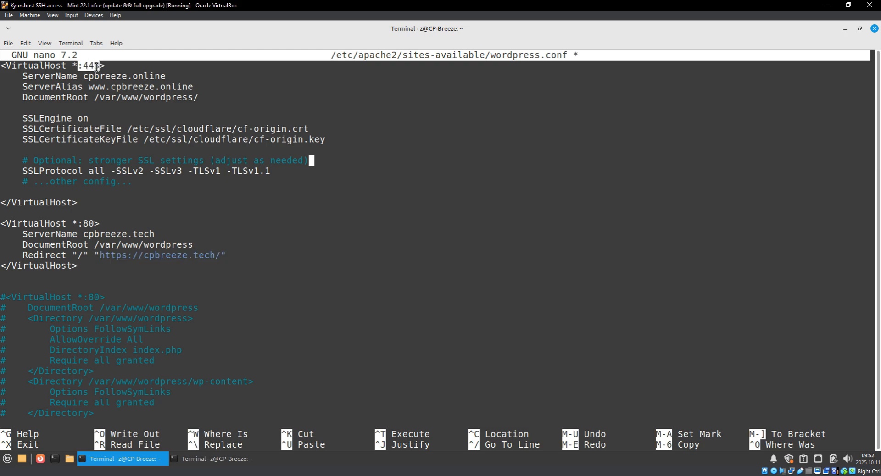
pyautogui.moveTo(246, 255); pyautogui.dragTo(196, 255)
pyautogui.click(174, 266)
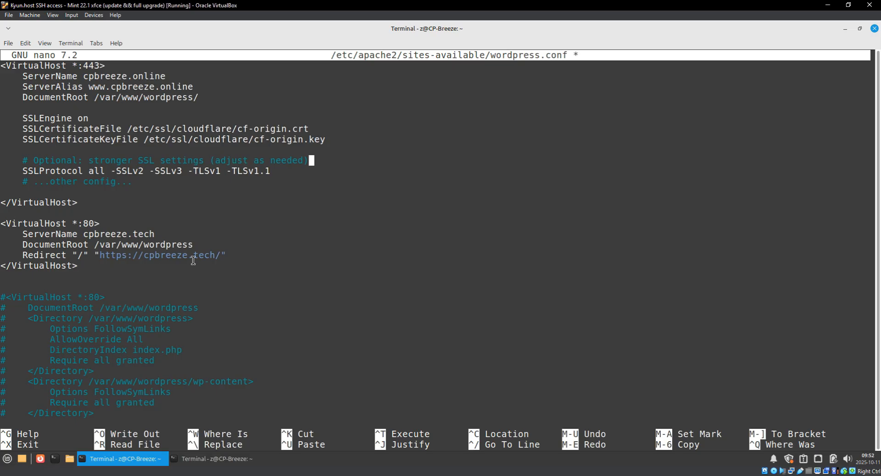
# Save wordpress.conf and exit nano.
pyautogui.hotkey('ctrl', 'x')
pyautogui.press('y')
pyautogui.press('Return')
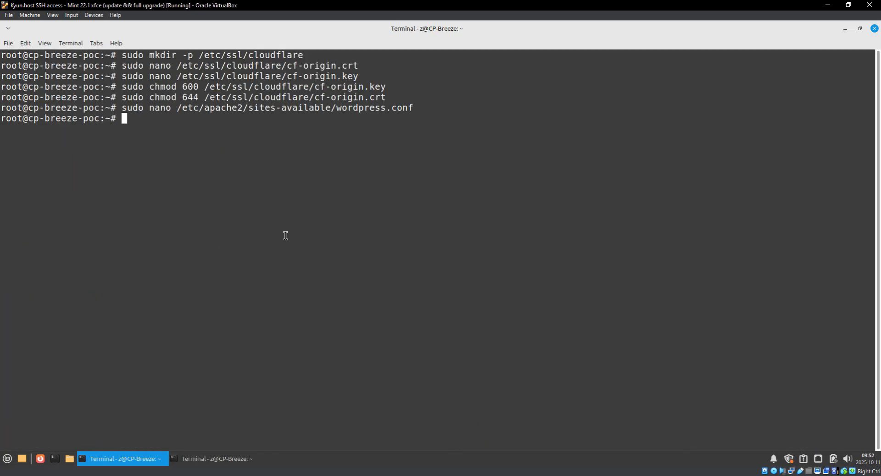
# Enable Apache's SSL module with sudo a2enmod ssl.
pyautogui.rightClick(417, 184)
pyautogui.click(449, 250)
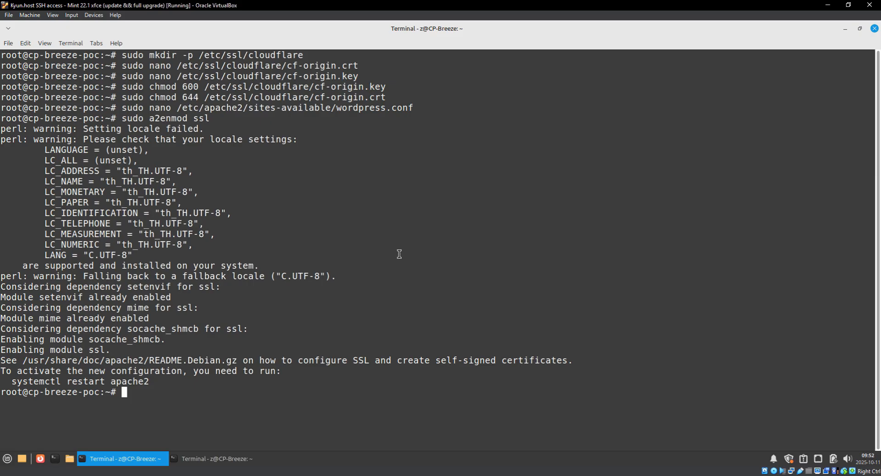
pyautogui.moveTo(148, 256); pyautogui.dragTo(3, 148)
pyautogui.click(252, 251)
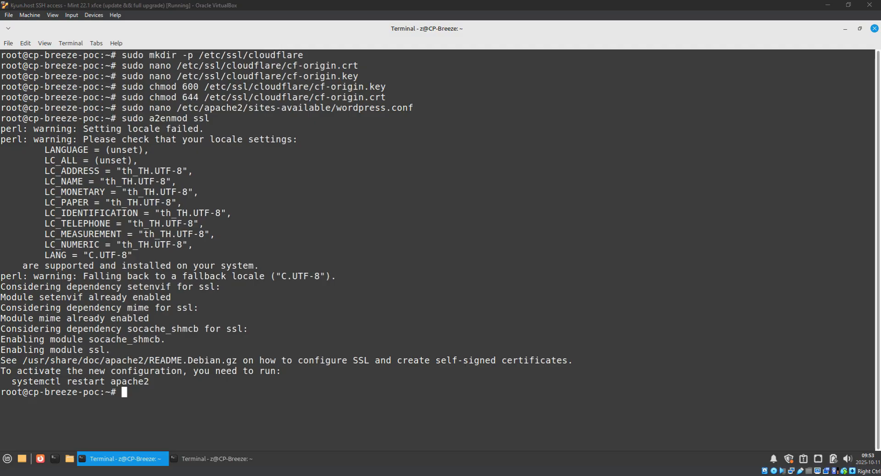
# Reload Apache and confirm sudo apache2ctl configtest reports Syntax OK.
pyautogui.rightClick(345, 262)
pyautogui.click(402, 172)
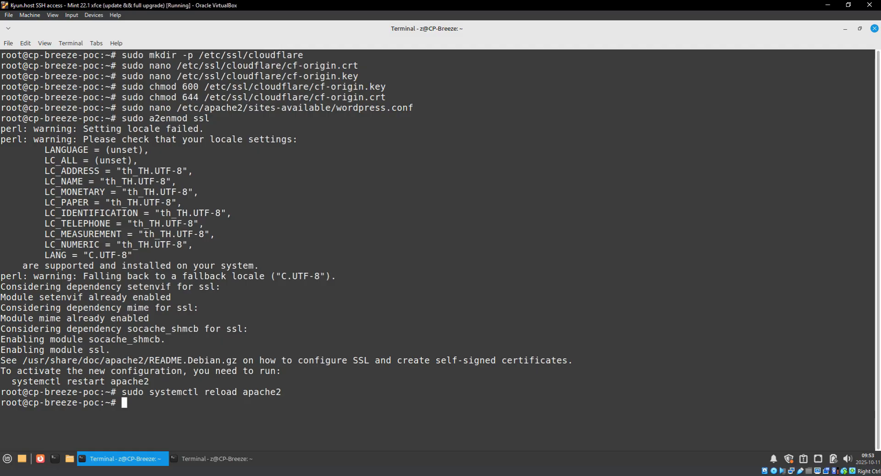
pyautogui.rightClick(363, 225)
pyautogui.click(394, 297)
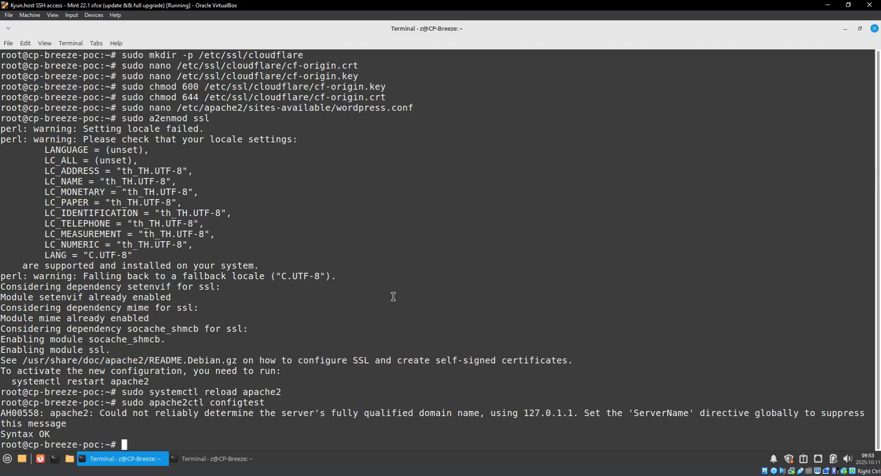
pyautogui.hotkey('ctrl', 'l')
pyautogui.click(168, 425)
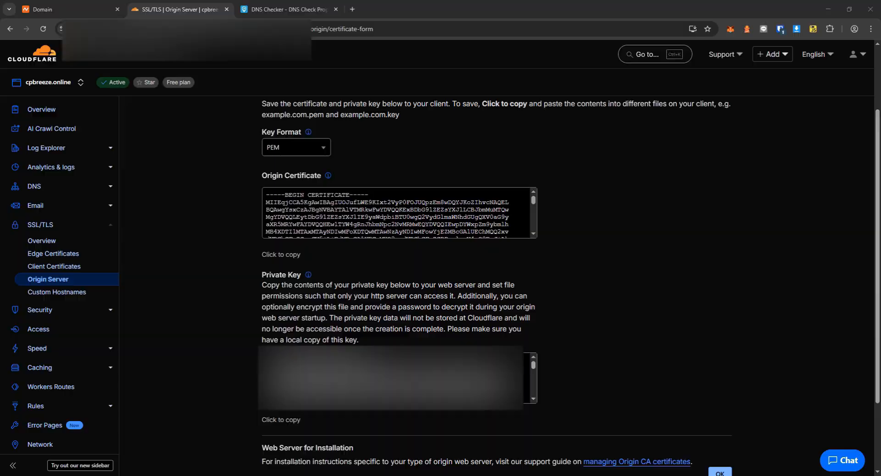
# Check that Cloudflare's SSL/TLS encryption mode is set to Full.
pyautogui.click(352, 10)
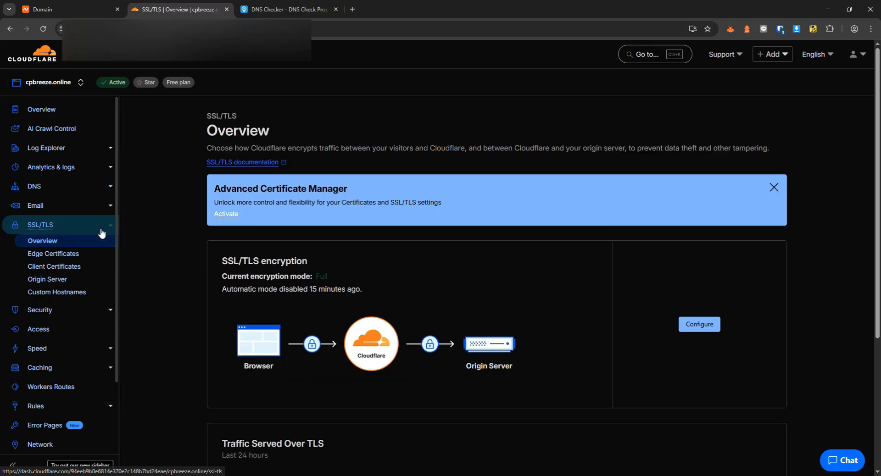
pyautogui.click(692, 325)
pyautogui.scroll(-4, 323, 296)
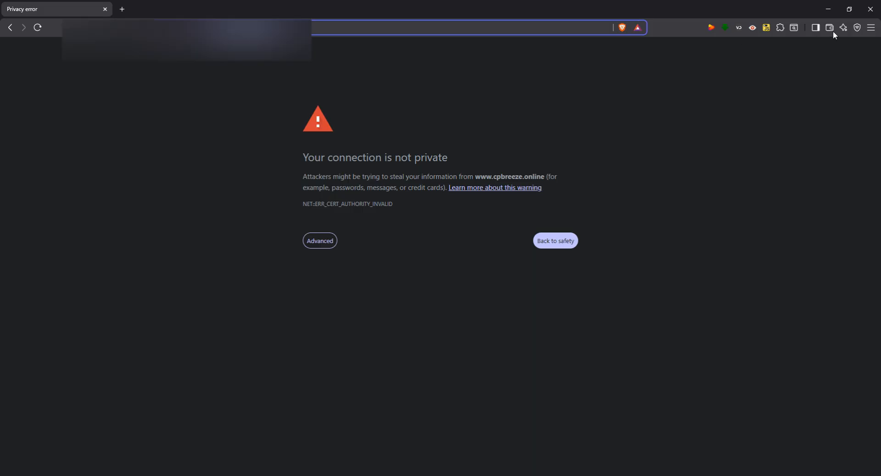
pyautogui.click(871, 28)
pyautogui.press('Escape')
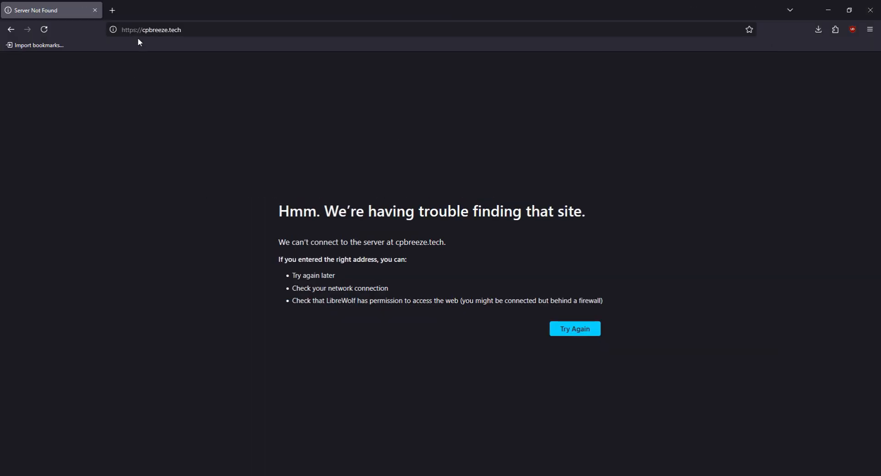
# Try loading cpbreeze.online from the address bar.
pyautogui.click(138, 30)
pyautogui.click(137, 30)
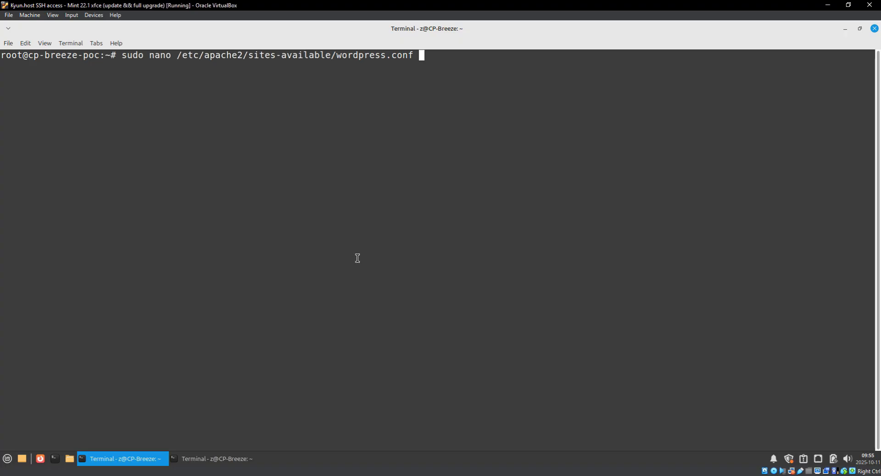
pyautogui.press('Return')
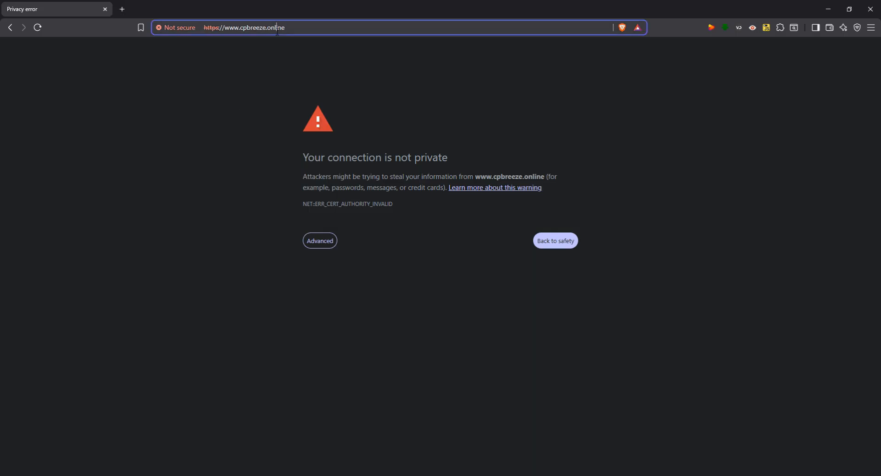
pyautogui.press('Return')
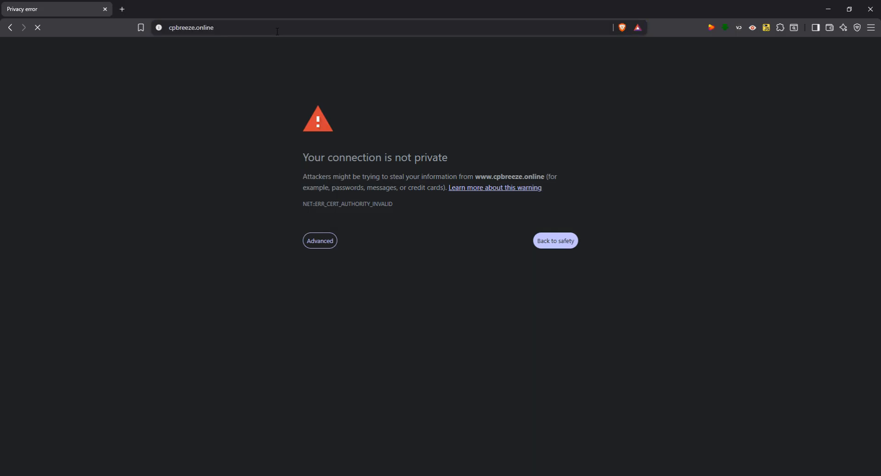
pyautogui.click(278, 28)
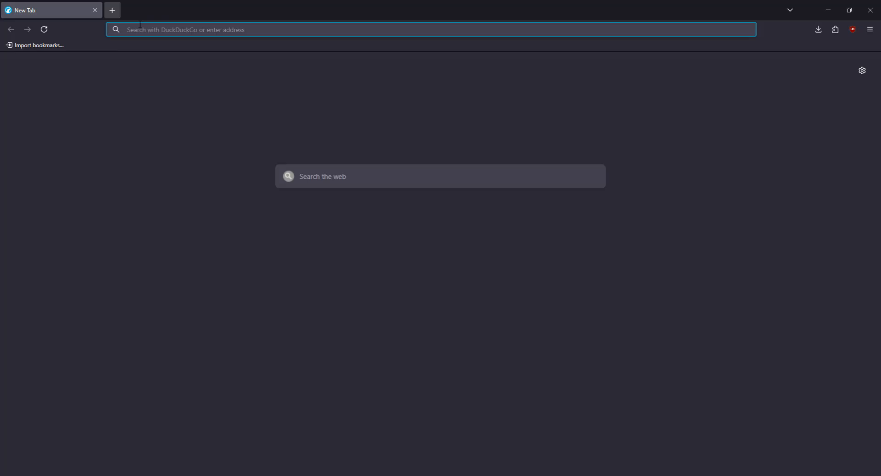
pyautogui.hotkey('ctrl', 'v')
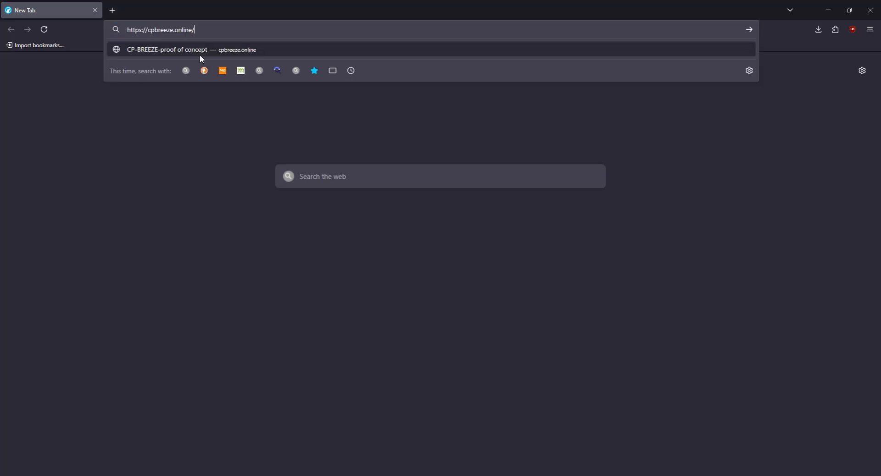
pyautogui.press('Return')
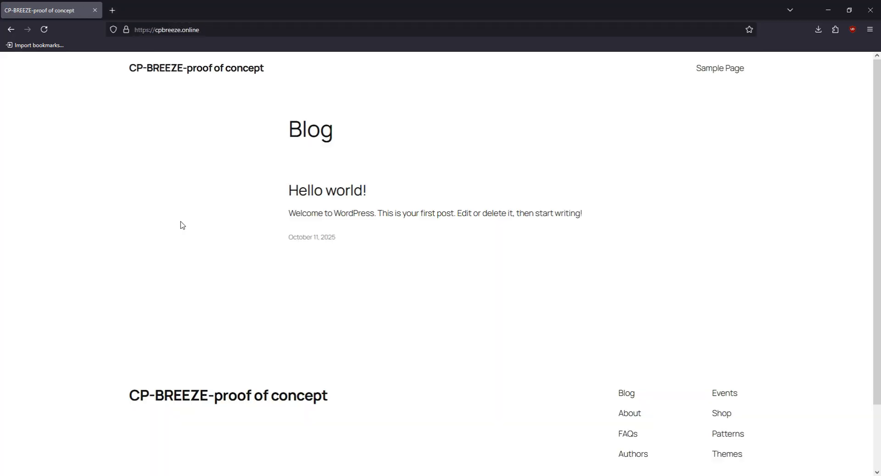
pyautogui.click(126, 29)
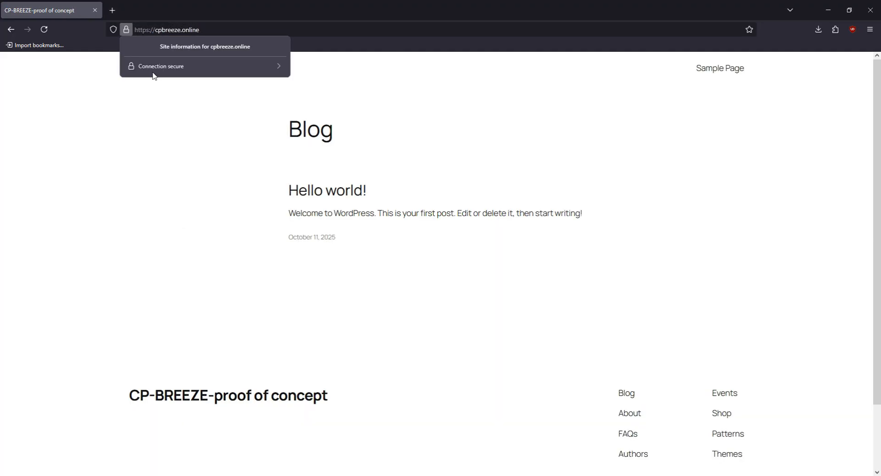
pyautogui.click(140, 101)
pyautogui.click(128, 30)
pyautogui.click(436, 108)
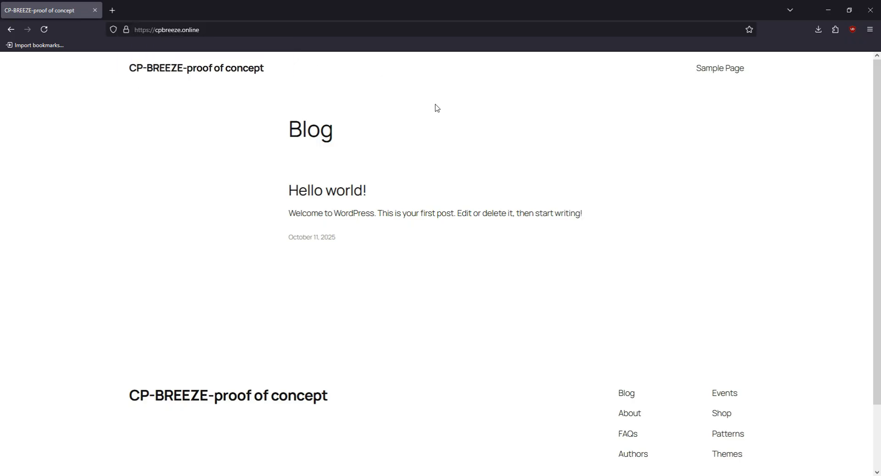
# Log in to the WordPress admin at /wp-admin/ with the site account.
pyautogui.click(233, 34)
pyautogui.write('/wp-admin/')
pyautogui.press('Return')
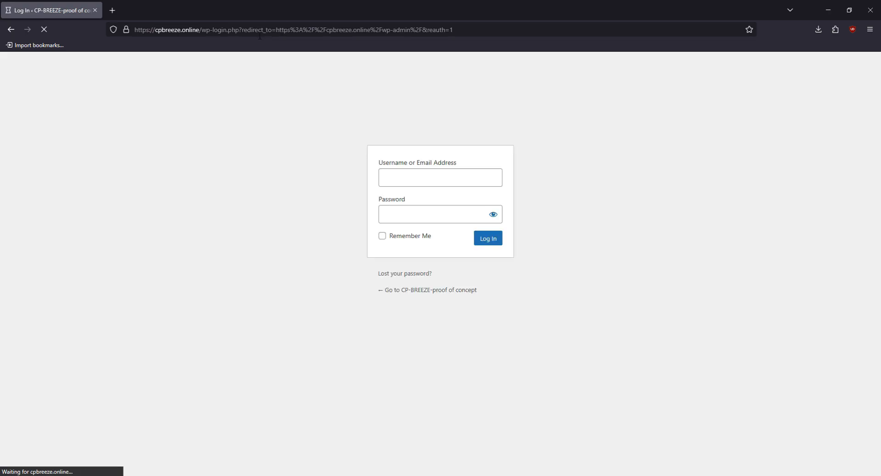
pyautogui.write('cp-breeze')
pyautogui.press('Tab')
pyautogui.hotkey('ctrl', 'v')
pyautogui.click(412, 236)
pyautogui.click(488, 238)
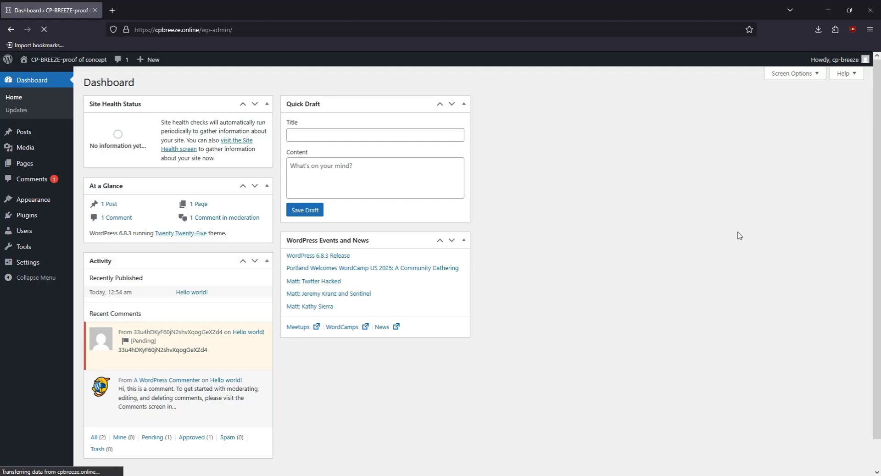
pyautogui.click(35, 262)
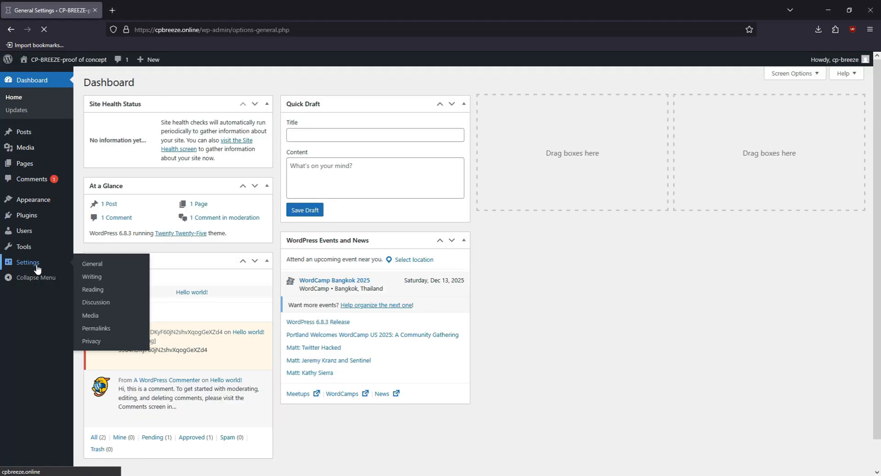
pyautogui.write('https://cpbreeze.online')
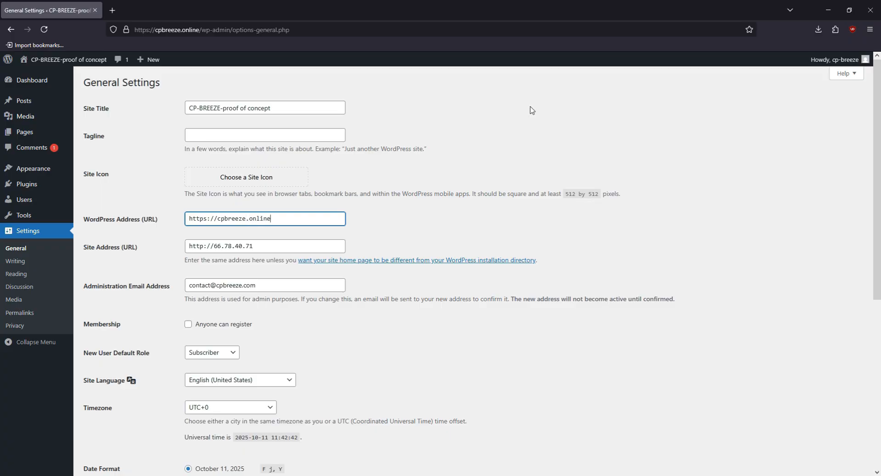
pyautogui.press('Tab')
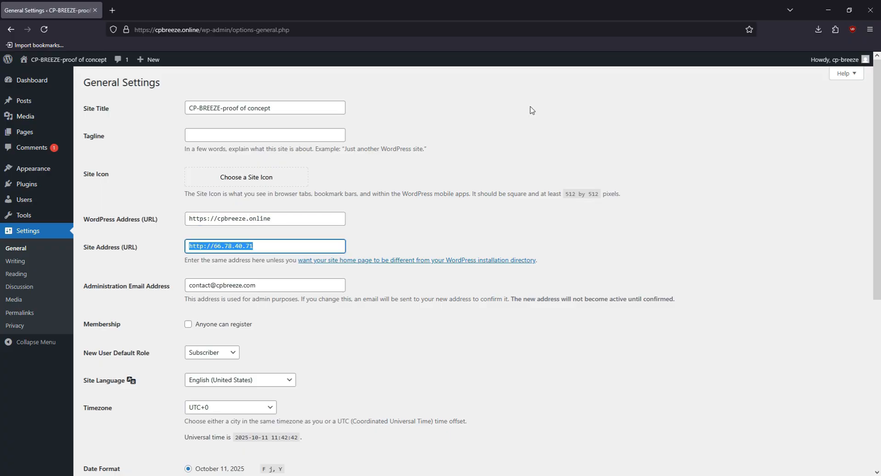
pyautogui.hotkey('shift', 'Tab')
pyautogui.hotkey('ctrl', 'c')
pyautogui.press('Tab')
pyautogui.hotkey('ctrl', 'v')
pyautogui.scroll(-6, 224, 243)
pyautogui.click(113, 436)
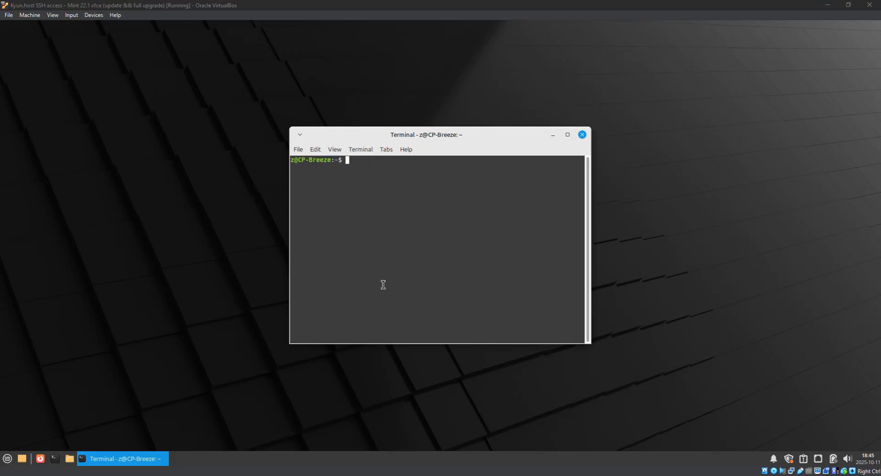
pyautogui.write('ssh root@66.78.40.71')
pyautogui.press('Return')
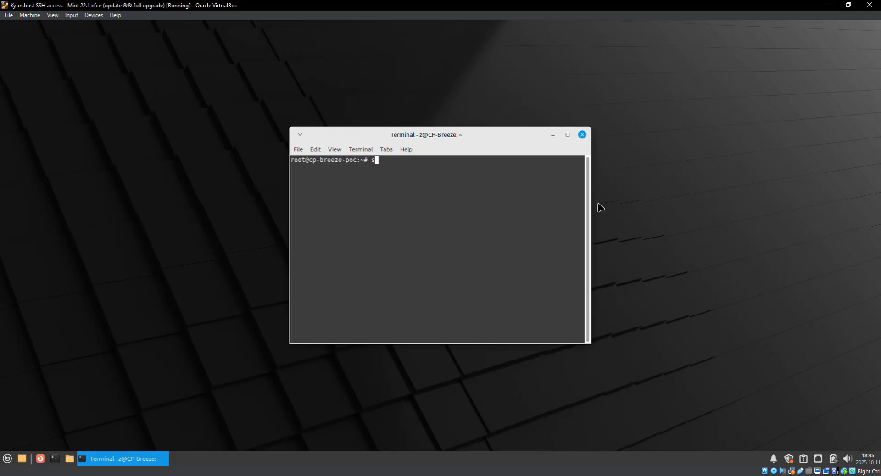
pyautogui.write('sudo nano /var/www/wo')
pyautogui.press('Tab')
pyautogui.write('wp-con')
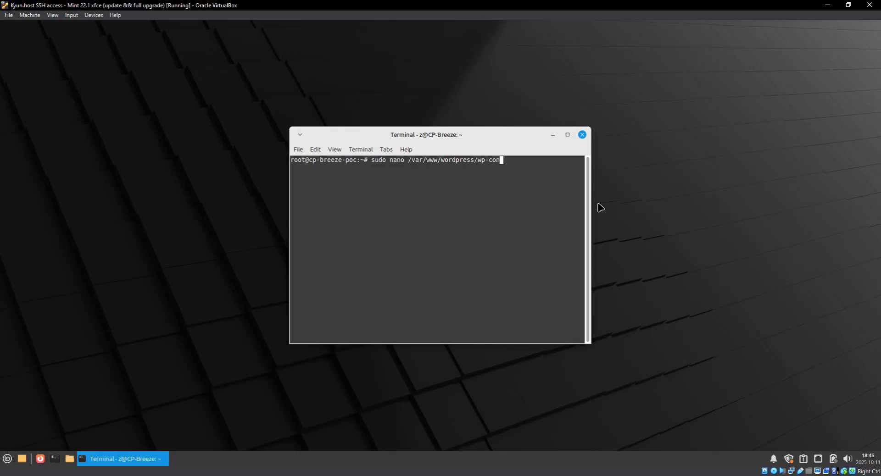
pyautogui.press('Tab')
pyautogui.press('Tab')
pyautogui.press('Tab')
pyautogui.write('fig.php')
pyautogui.press('Return')
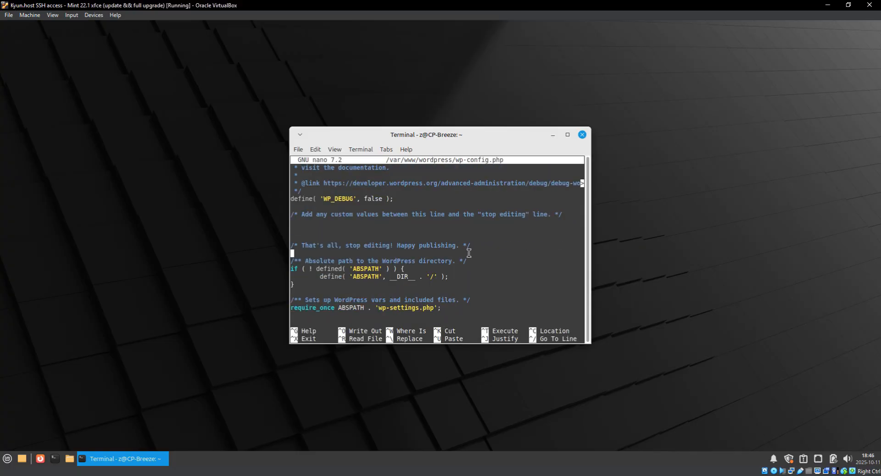
# Paste the WP_HOME and WP_SITEURL define() lines and clear their placeholder domains.
pyautogui.rightClick(477, 252)
pyautogui.click(497, 324)
pyautogui.press('Left')
pyautogui.press('Left')
pyautogui.press('Left')
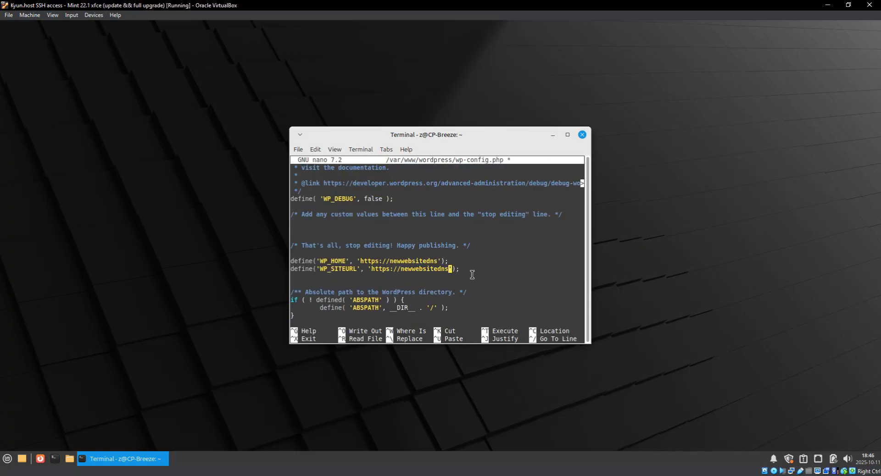
pyautogui.press('BackSpace')
pyautogui.press('BackSpace')
pyautogui.press('BackSpace')
pyautogui.press('BackSpace')
pyautogui.press('BackSpace')
pyautogui.press('BackSpace')
pyautogui.press('BackSpace')
pyautogui.press('BackSpace')
pyautogui.press('BackSpace')
pyautogui.press('BackSpace')
pyautogui.press('BackSpace')
pyautogui.press('BackSpace')
pyautogui.press('BackSpace')
pyautogui.press('BackSpace')
pyautogui.press('BackSpace')
pyautogui.press('BackSpace')
pyautogui.press('BackSpace')
pyautogui.write('://')
pyautogui.press('Up')
pyautogui.press('Left')
pyautogui.press('Left')
pyautogui.press('Left')
pyautogui.press('Left')
pyautogui.press('Left')
pyautogui.press('BackSpace')
pyautogui.press('Right')
pyautogui.press('Right')
pyautogui.press('Right')
pyautogui.press('Delete')
pyautogui.press('Delete')
pyautogui.press('Delete')
pyautogui.press('Delete')
pyautogui.press('Delete')
pyautogui.press('Delete')
pyautogui.press('Delete')
pyautogui.press('Delete')
pyautogui.press('Delete')
pyautogui.press('Delete')
pyautogui.press('Delete')
pyautogui.press('Delete')
pyautogui.press('Left')
pyautogui.press('Left')
pyautogui.write('s')
pyautogui.press('Down')
pyautogui.press('Right')
pyautogui.press('Right')
pyautogui.write('s')
pyautogui.press('Up')
pyautogui.write('cpbreeze.online')
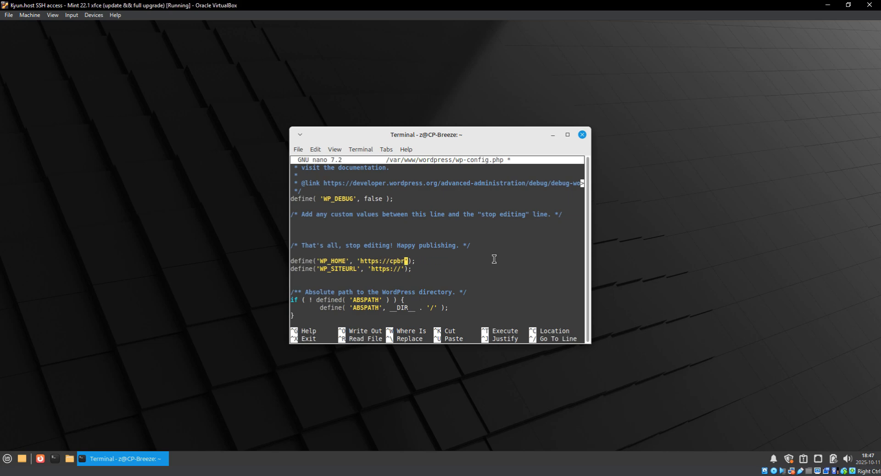
pyautogui.press('Down')
pyautogui.press('Left')
pyautogui.press('Left')
pyautogui.press('Left')
pyautogui.write('cpbreeze.online')
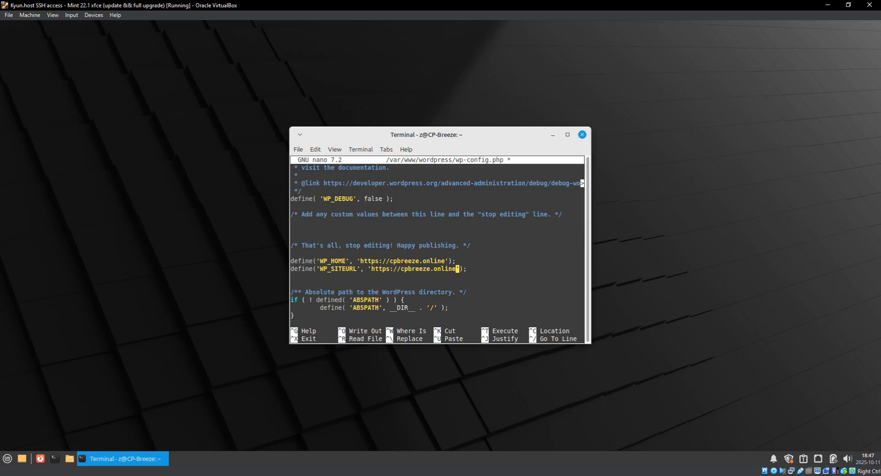
# Save wp-config.php and exit nano.
pyautogui.hotkey('ctrl', 'o')
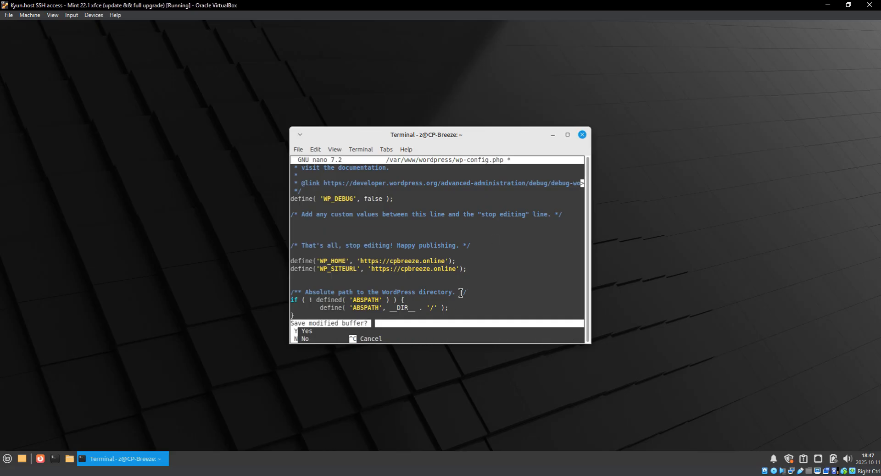
pyautogui.press('Return')
pyautogui.hotkey('ctrl', 'x')
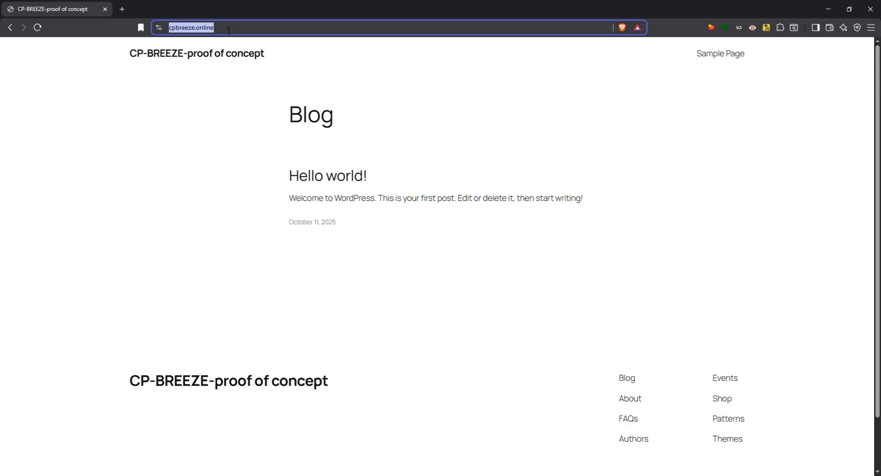
pyautogui.click(229, 29)
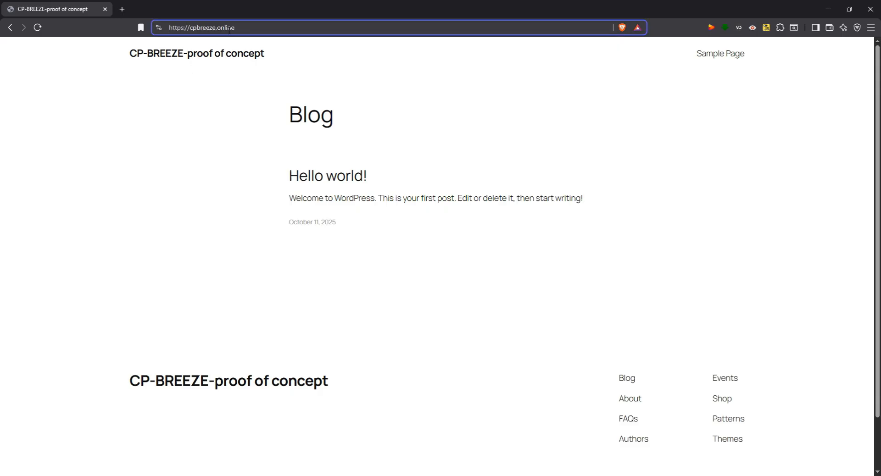
# Load /wp-admin on the site to reach the WordPress login page.
pyautogui.write('/wp-admin')
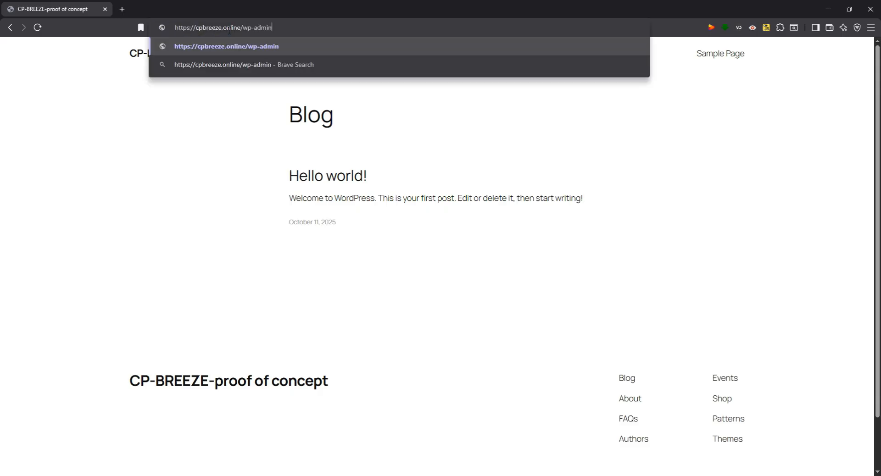
pyautogui.press('Return')
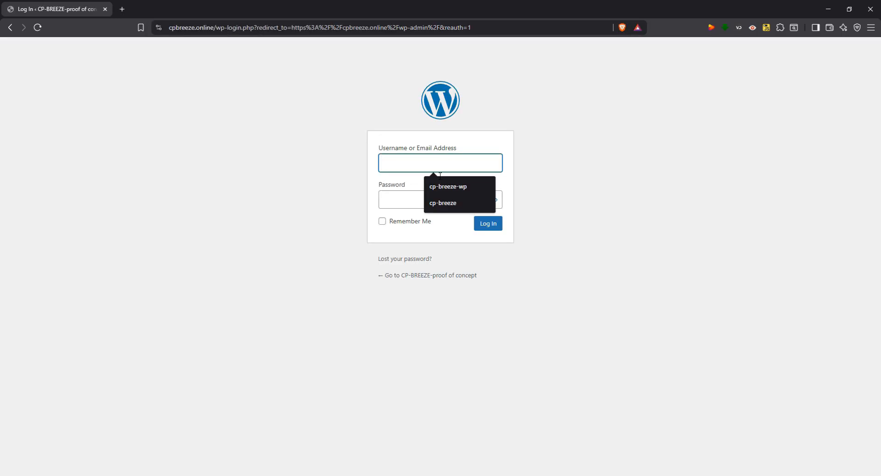
pyautogui.click(397, 199)
pyautogui.click(740, 196)
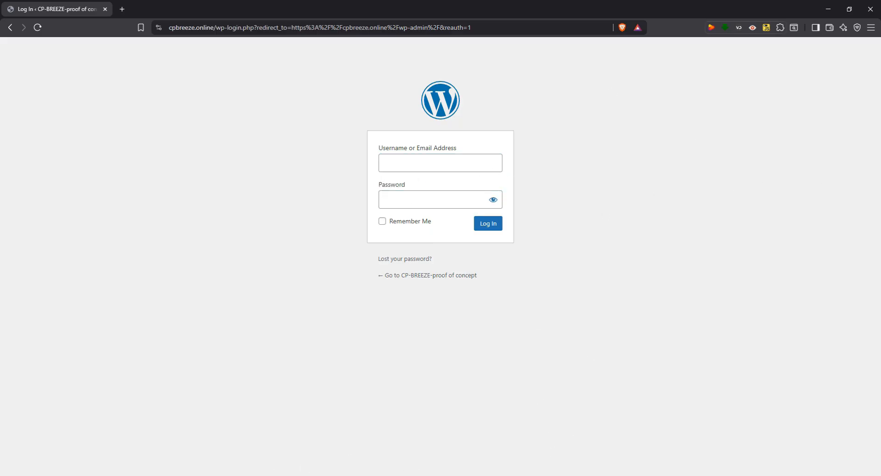
# Check the WordPress and Site Address values in General Settings, then reopen wp-config.php in nano.
pyautogui.click(530, 459)
pyautogui.tripleClick(266, 270)
pyautogui.tripleClick(288, 246)
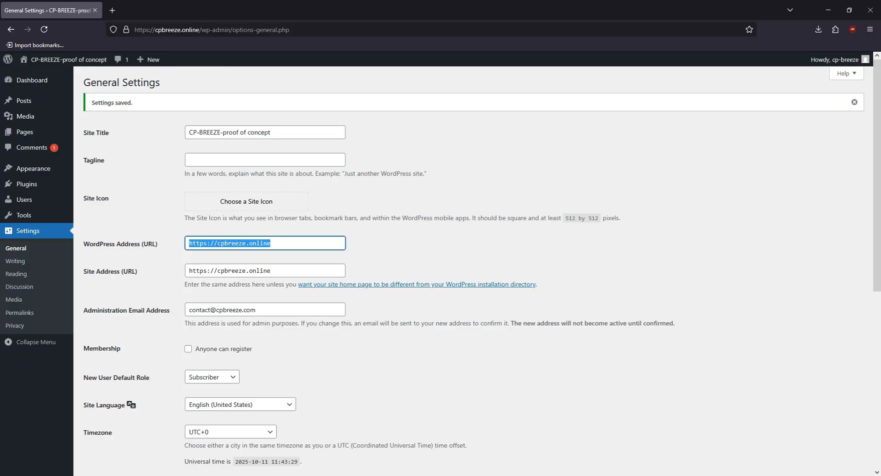
pyautogui.hotkey('alt', 'Tab')
pyautogui.press('Return')
pyautogui.scroll(-10, 403, 251)
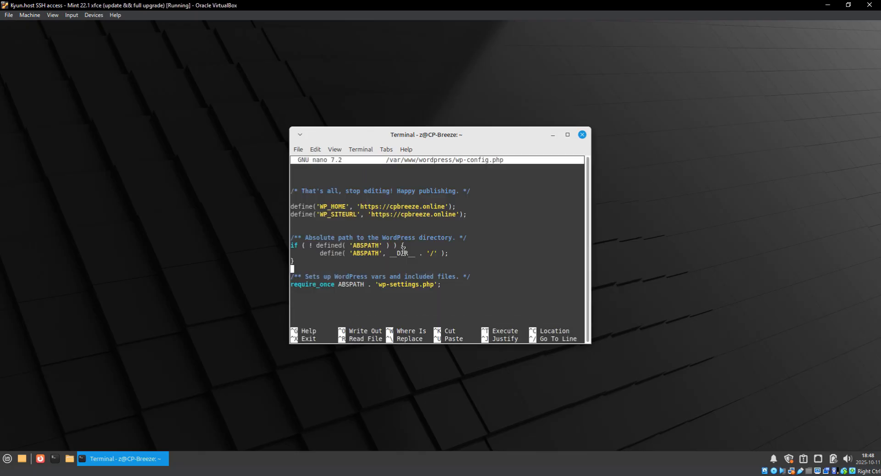
# Remove the WP_HOME and WP_SITEURL defines, save wp-config.php, and delete /var/www/wordpress/.htaccess.
pyautogui.press('Up')
pyautogui.press('Up')
pyautogui.press('BackSpace')
pyautogui.press('BackSpace')
pyautogui.press('BackSpace')
pyautogui.press('BackSpace')
pyautogui.press('BackSpace')
pyautogui.press('BackSpace')
pyautogui.press('BackSpace')
pyautogui.press('BackSpace')
pyautogui.press('BackSpace')
pyautogui.press('BackSpace')
pyautogui.press('BackSpace')
pyautogui.press('BackSpace')
pyautogui.press('BackSpace')
pyautogui.press('BackSpace')
pyautogui.press('BackSpace')
pyautogui.press('BackSpace')
pyautogui.press('BackSpace')
pyautogui.press('BackSpace')
pyautogui.press('BackSpace')
pyautogui.press('BackSpace')
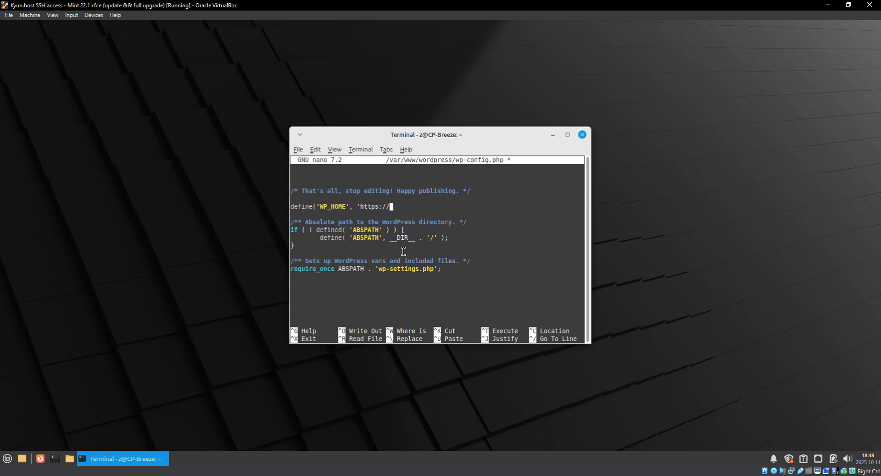
pyautogui.press('BackSpace')
pyautogui.press('BackSpace')
pyautogui.press('BackSpace')
pyautogui.press('BackSpace')
pyautogui.press('BackSpace')
pyautogui.press('BackSpace')
pyautogui.press('BackSpace')
pyautogui.press('BackSpace')
pyautogui.press('BackSpace')
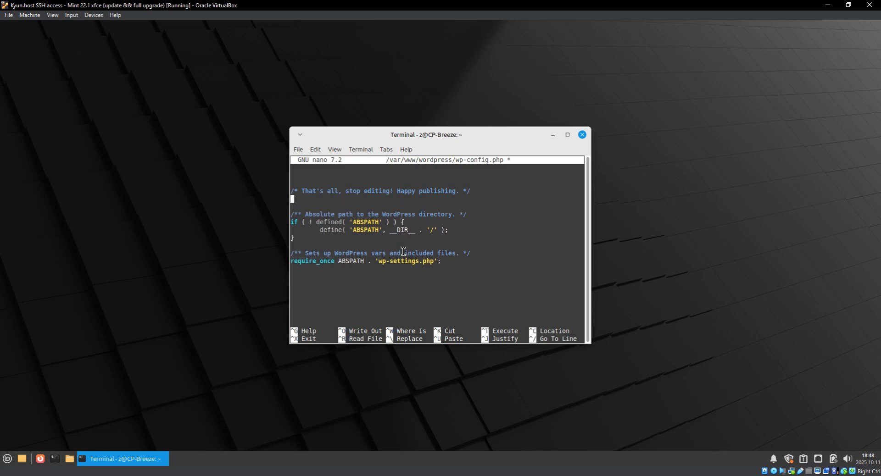
pyautogui.hotkey('ctrl', 'x')
pyautogui.press('y')
pyautogui.press('Return')
pyautogui.write('rm /var/www/wordpress/.htaccess')
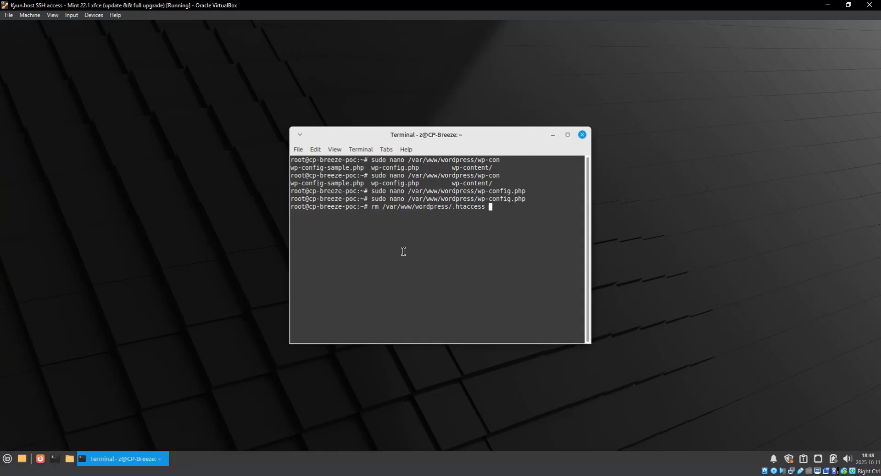
pyautogui.press('Return')
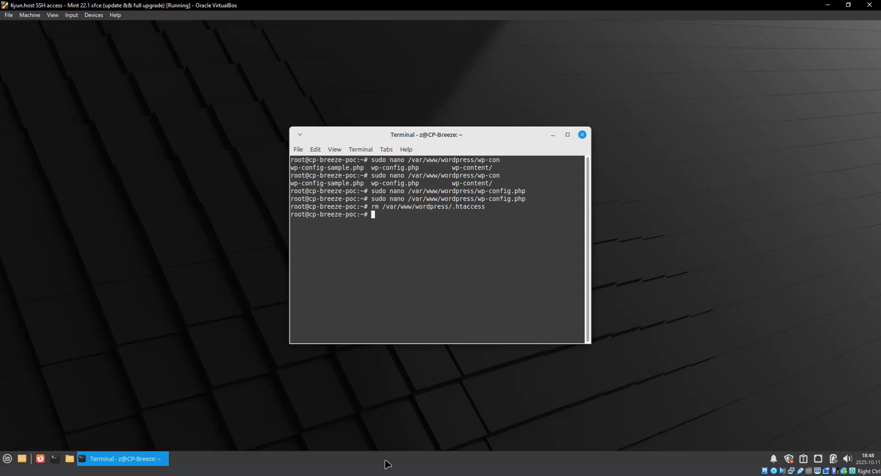
pyautogui.moveTo(531, 469)
pyautogui.click(513, 447)
pyautogui.click(166, 231)
pyautogui.scroll(-7, 180, 338)
pyautogui.click(110, 434)
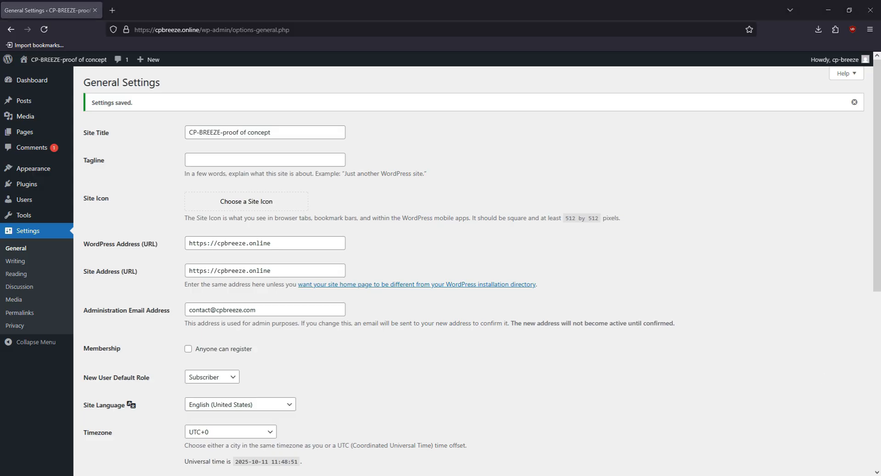
pyautogui.click(112, 10)
pyautogui.write('ht')
pyautogui.write('//66.78.40.71/')
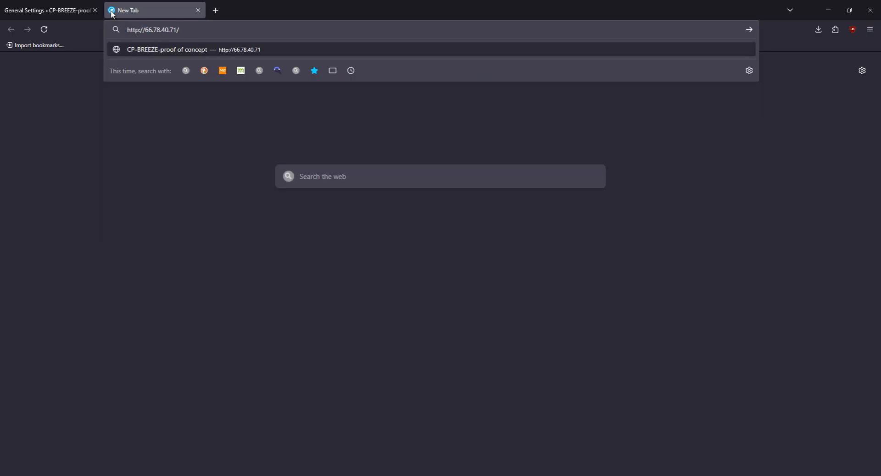
pyautogui.write('wo-admin')
pyautogui.press('Return')
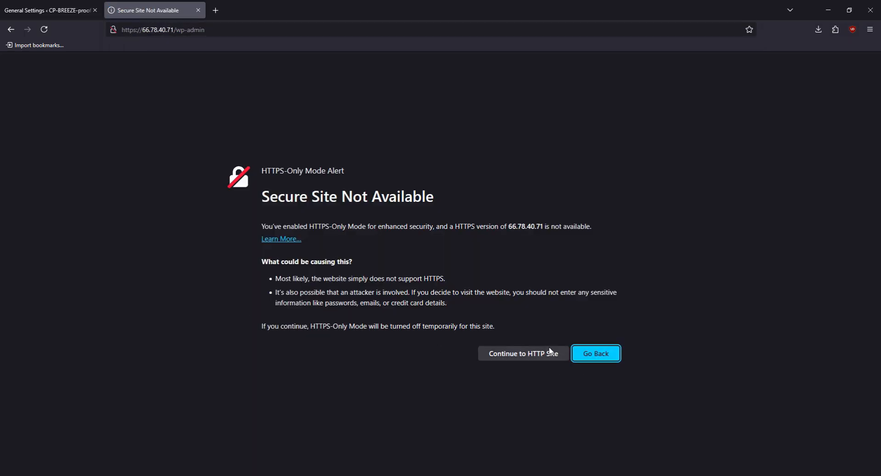
pyautogui.click(497, 353)
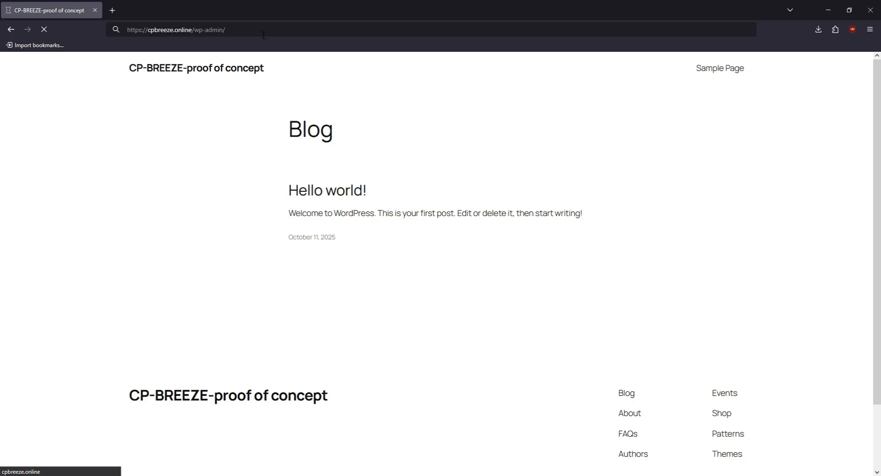
pyautogui.write('cp-breeze')
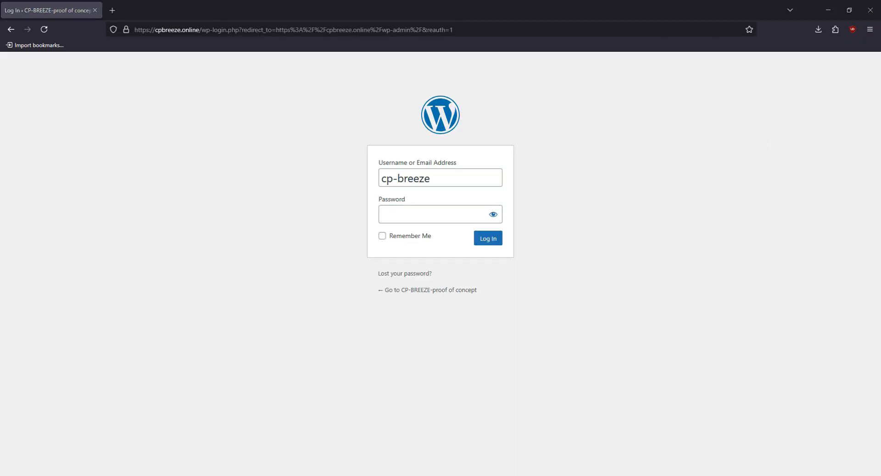
pyautogui.press('Return')
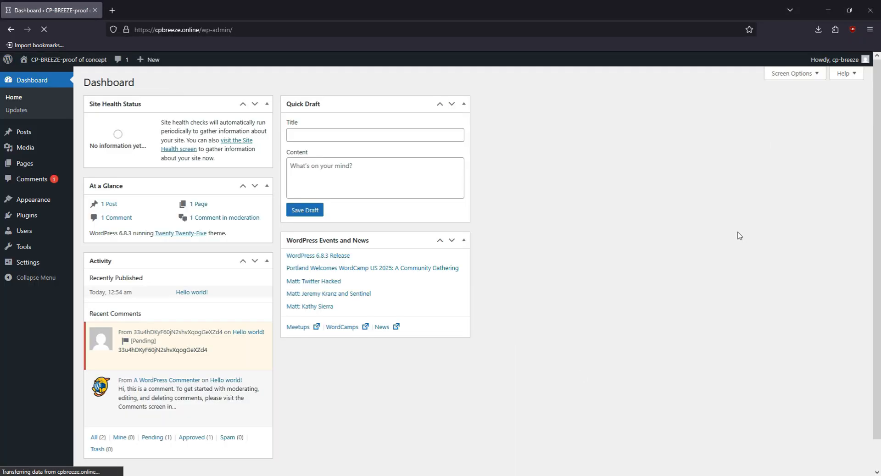
# Open General Settings, dismiss the save-password prompt, and close the dashboard tab to return to Cloudflare SSL/TLS.
pyautogui.click(36, 264)
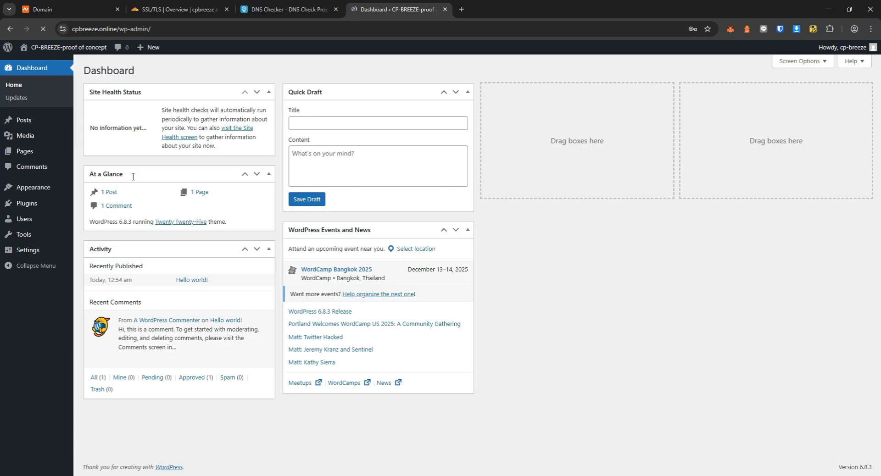
pyautogui.click(703, 52)
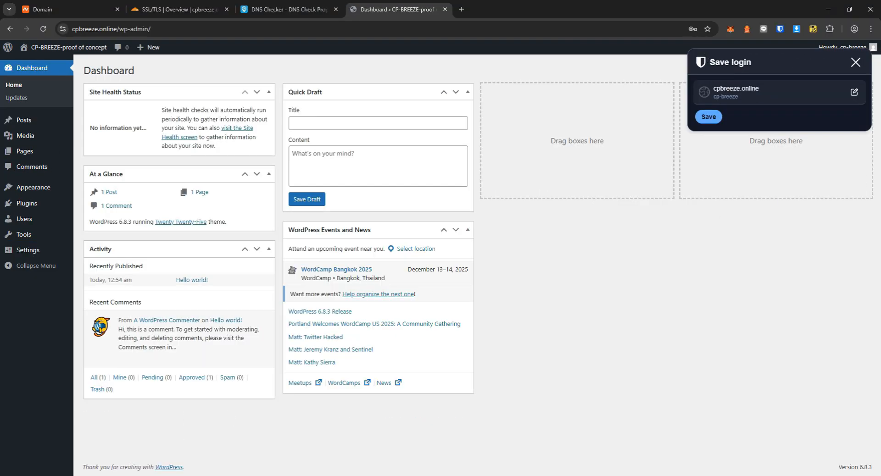
pyautogui.click(855, 62)
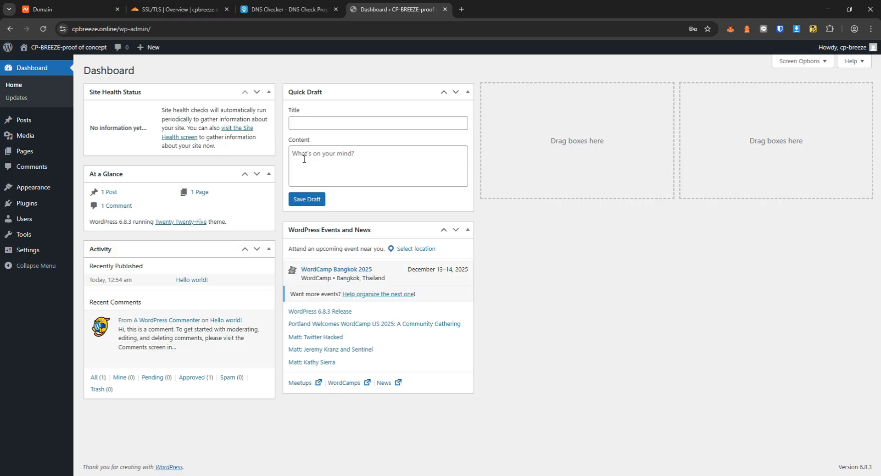
pyautogui.middleClick(362, 2)
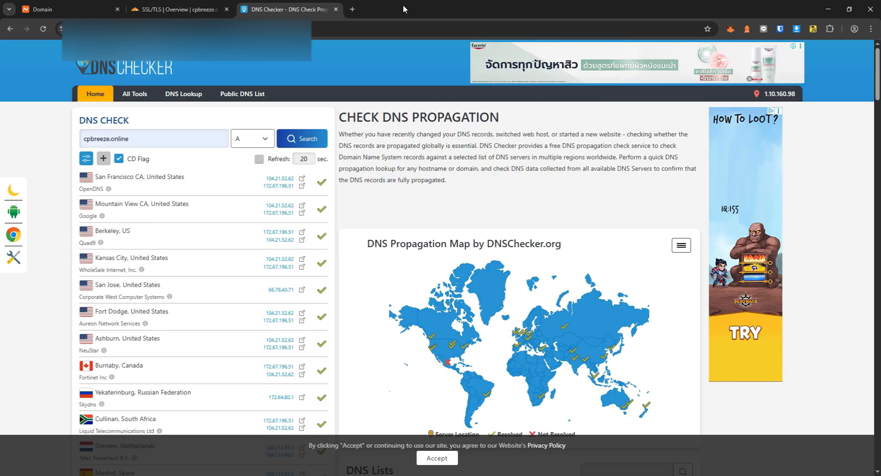
pyautogui.click(214, 3)
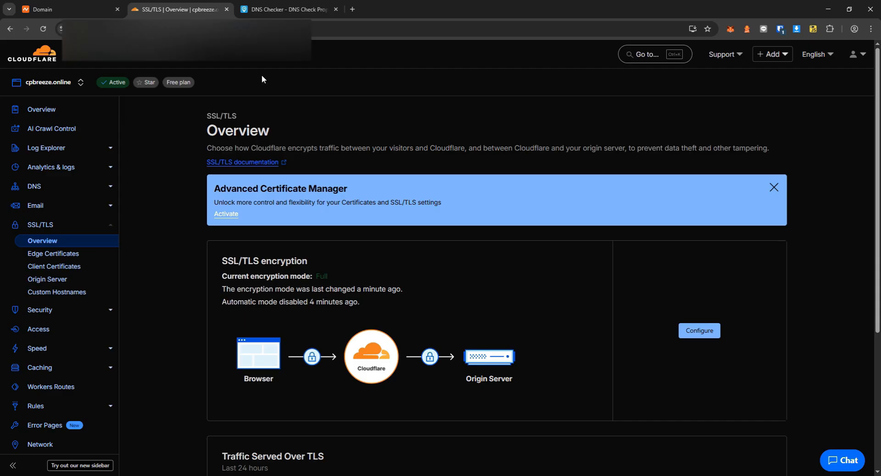
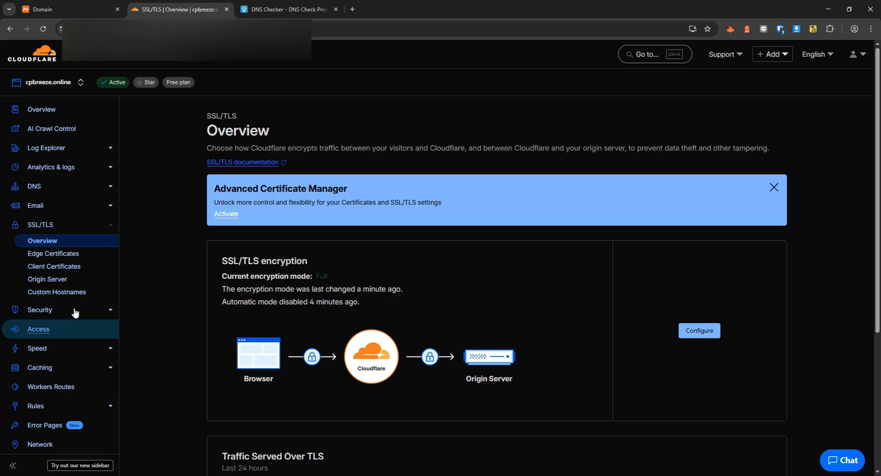
# Revoke the cpbreeze.online origin certificate, accepting the warning, then return to SSL/TLS Overview.
pyautogui.click(64, 282)
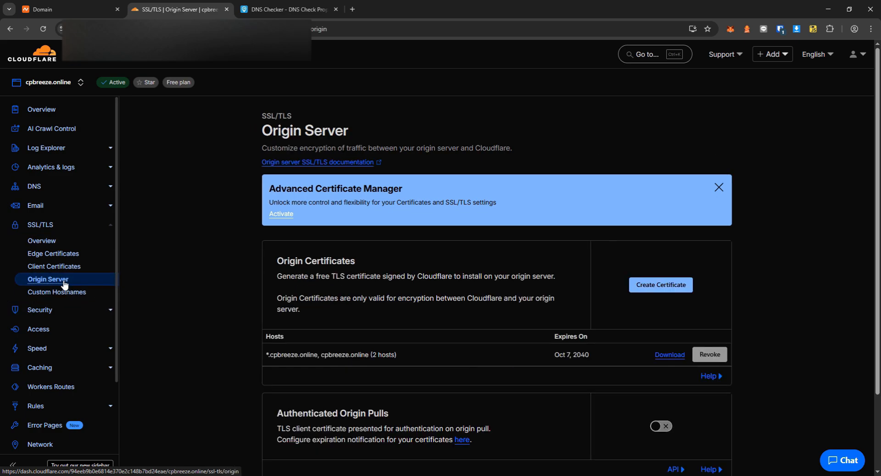
pyautogui.click(714, 356)
pyautogui.click(309, 290)
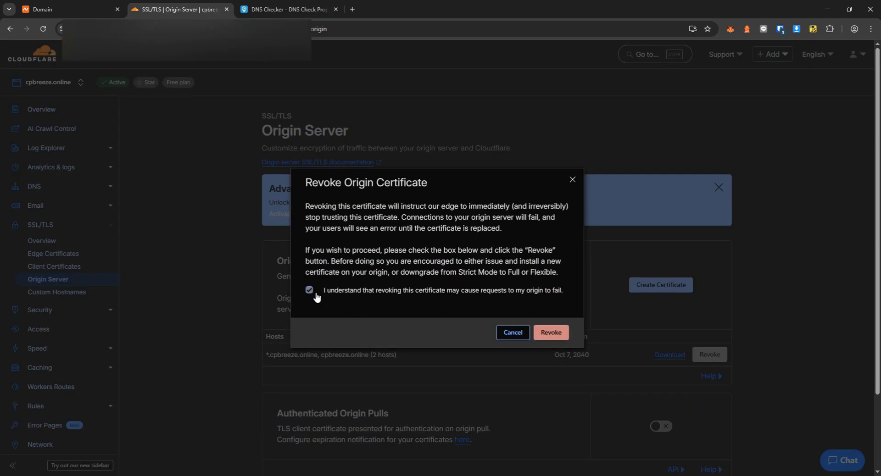
pyautogui.click(553, 333)
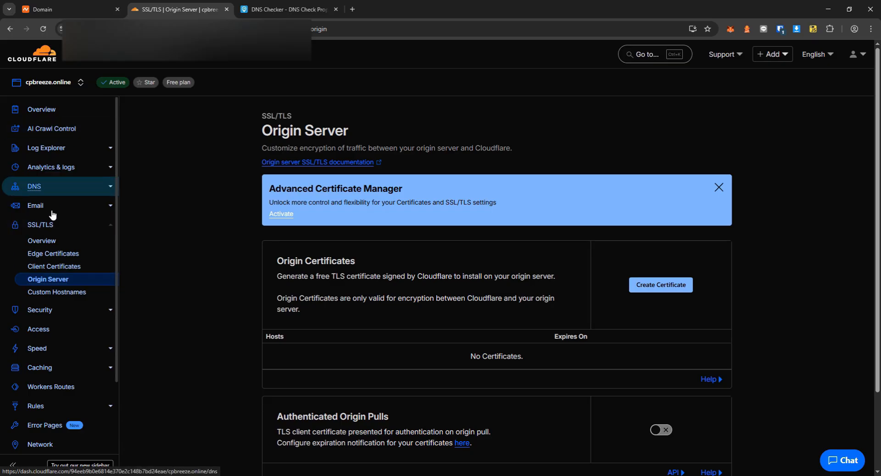
pyautogui.click(51, 226)
# Change the SSL/TLS encryption mode to Off (not secure), save, and return to the domain overview.
pyautogui.scroll(-5, 290, 312)
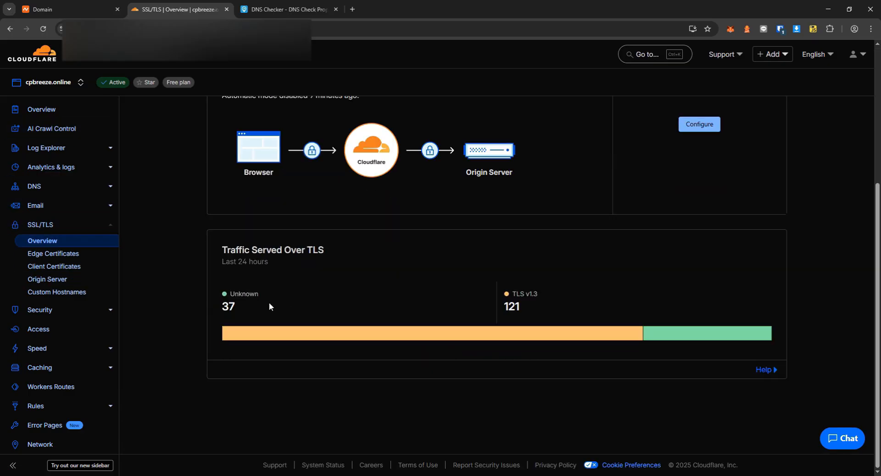
pyautogui.scroll(4, 321, 280)
pyautogui.click(698, 307)
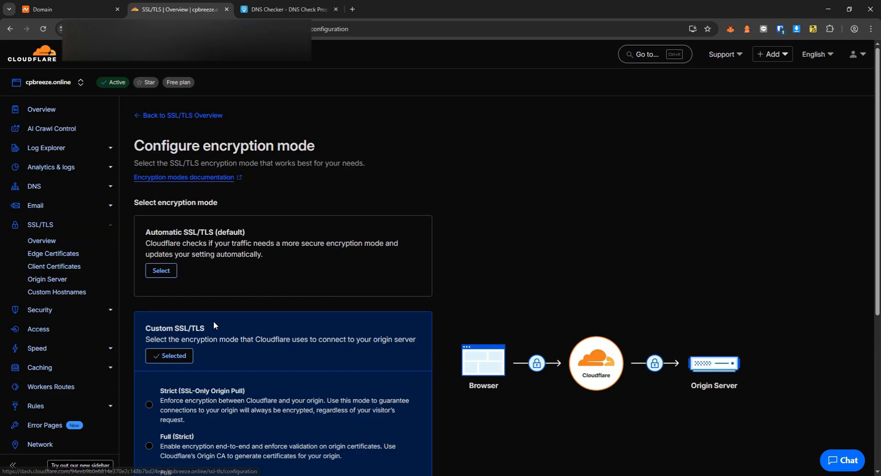
pyautogui.scroll(-5, 180, 346)
pyautogui.click(151, 316)
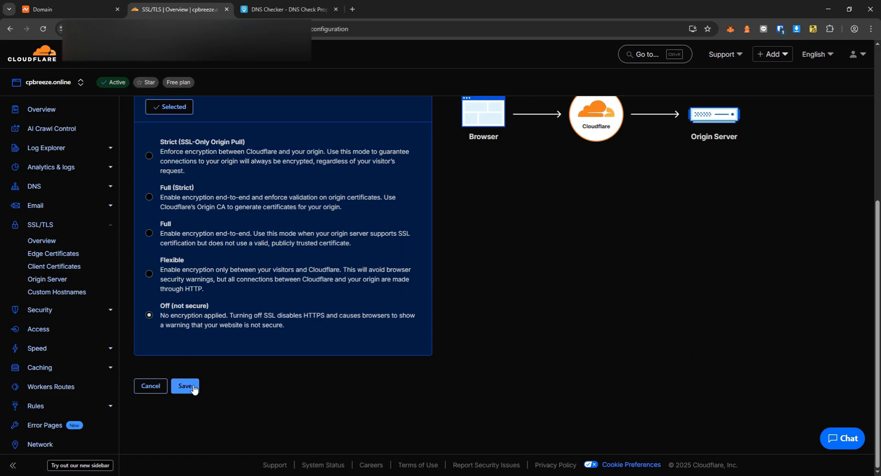
pyautogui.click(185, 386)
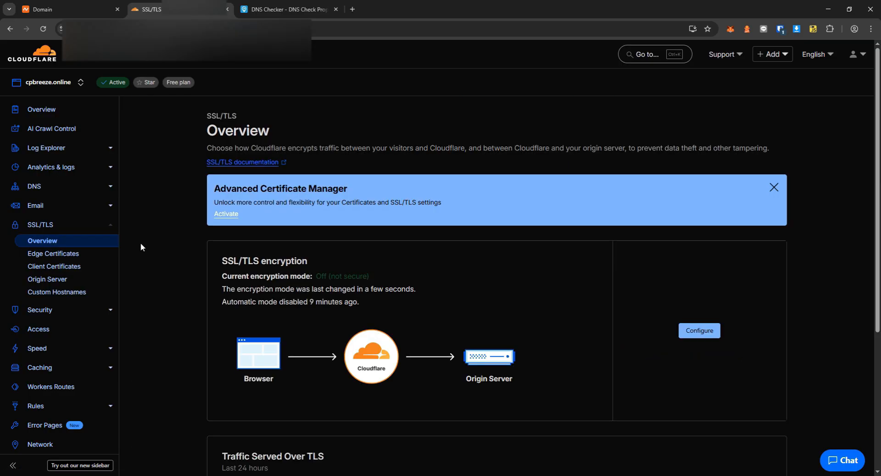
pyautogui.click(54, 118)
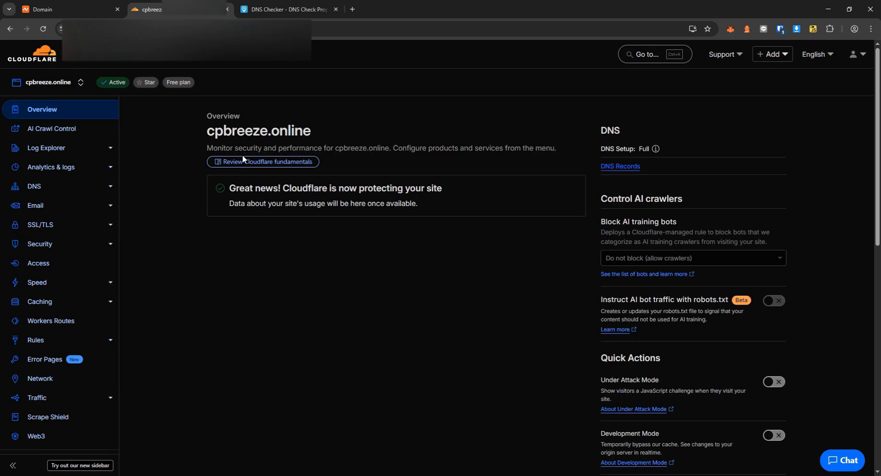
# Remove cpbreeze.online from the Cloudflare account, confirming by typing the domain name 'cpbreeze.online'.
pyautogui.click(122, 62)
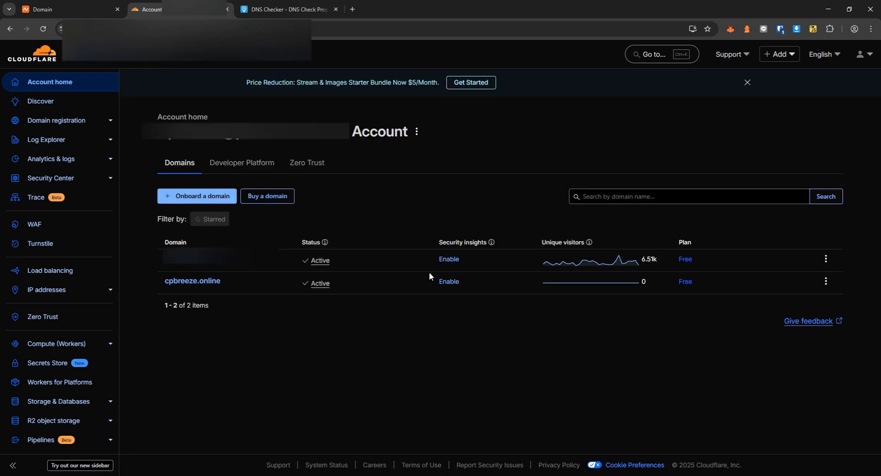
pyautogui.click(825, 281)
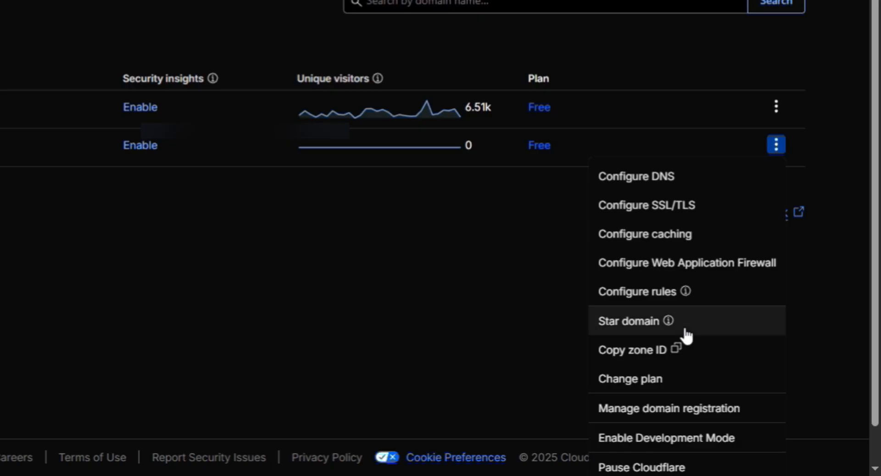
pyautogui.scroll(-1, 757, 436)
pyautogui.click(644, 458)
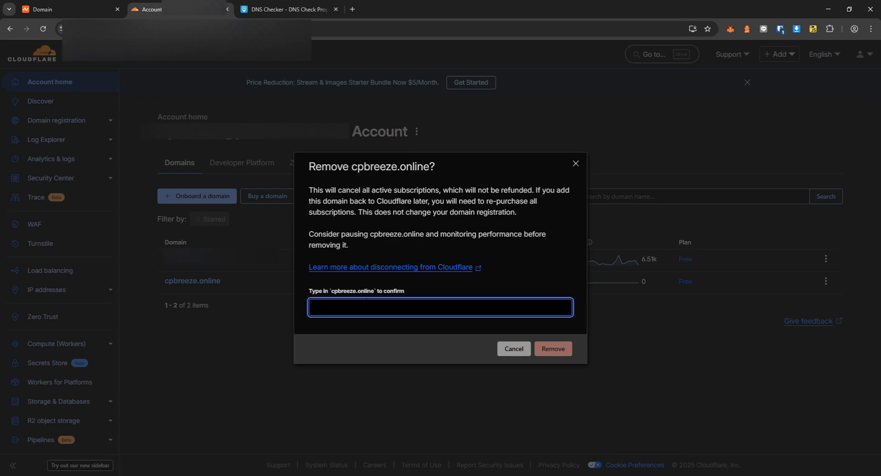
pyautogui.write('cpb')
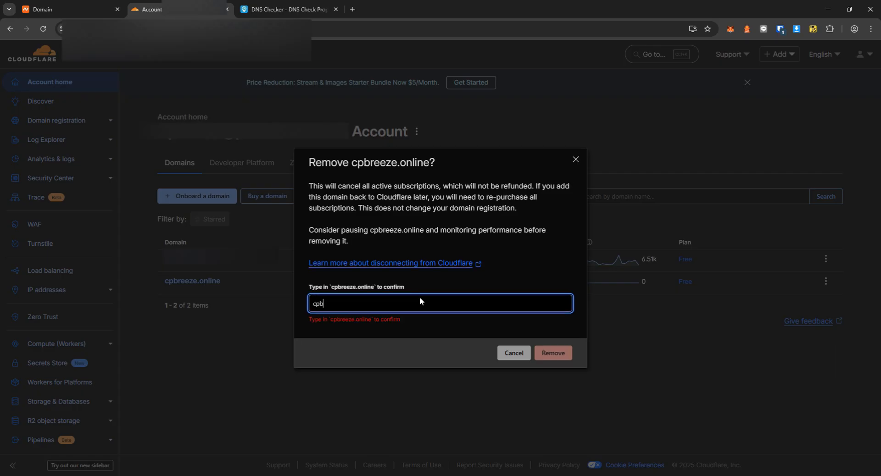
pyautogui.write('reeze.online')
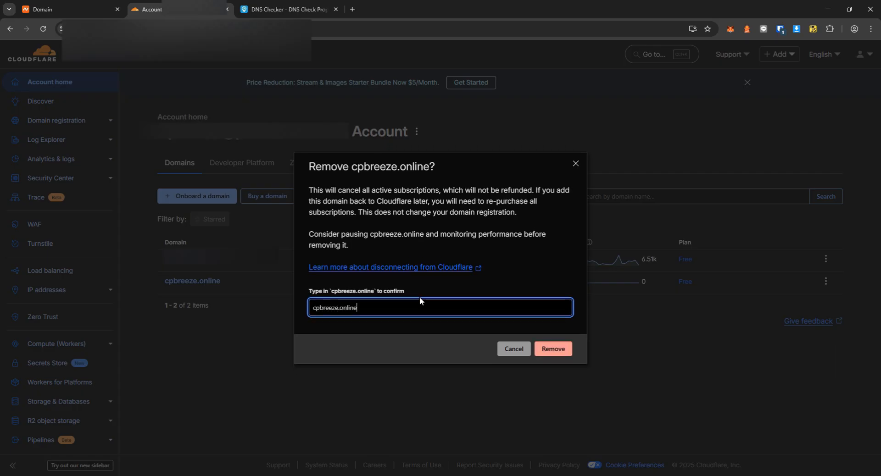
pyautogui.click(554, 350)
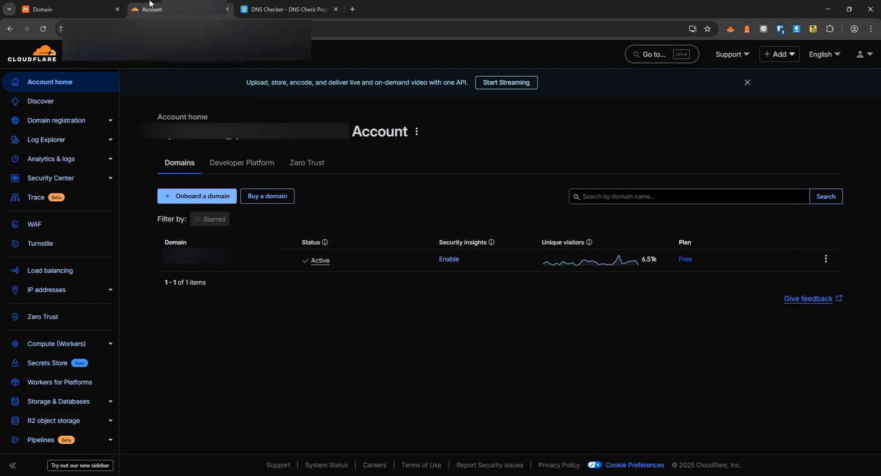
pyautogui.click(59, 9)
# Switch cpbreeze.online's nameservers to Namecheap BasicDNS.
pyautogui.click(415, 321)
pyautogui.click(438, 333)
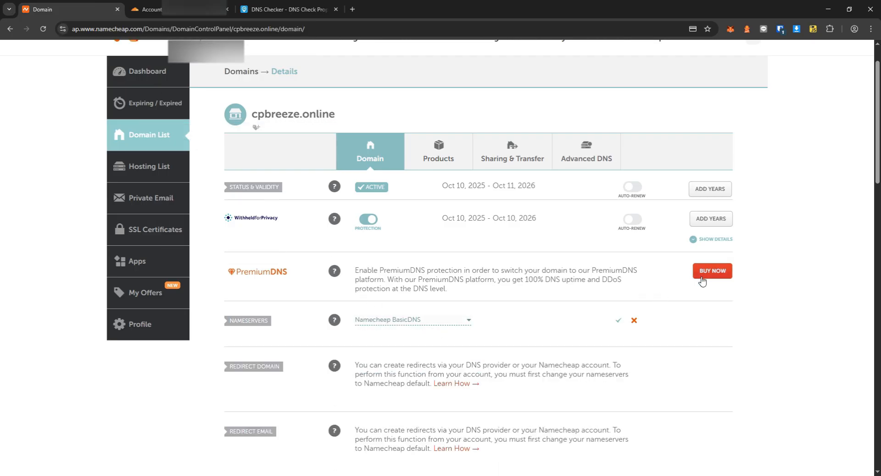
pyautogui.click(618, 321)
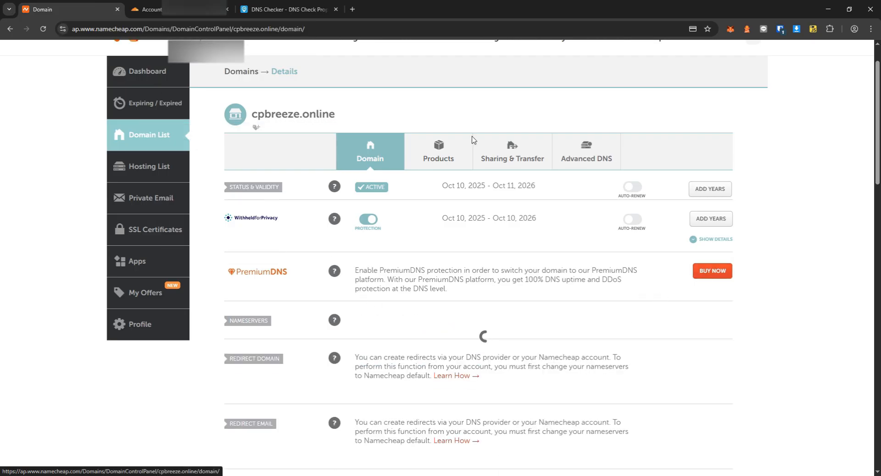
# Set the TTL of both the @ and www A records to 30 min and save each.
pyautogui.click(584, 152)
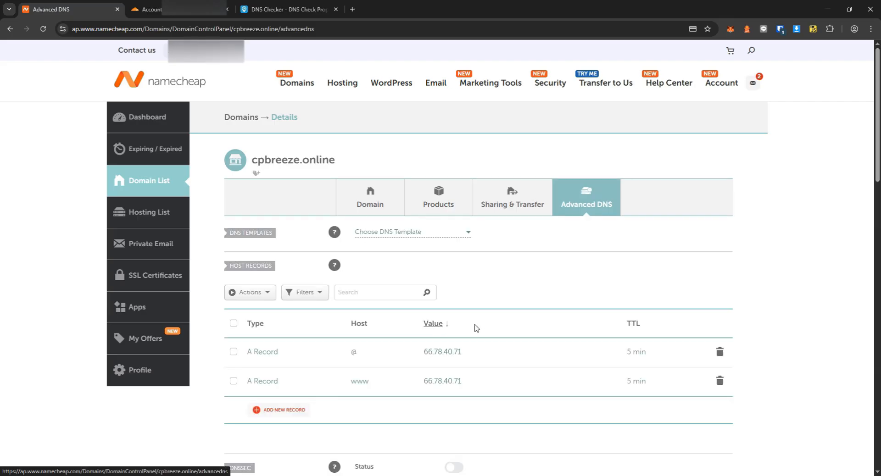
pyautogui.click(634, 382)
pyautogui.click(650, 422)
pyautogui.click(636, 351)
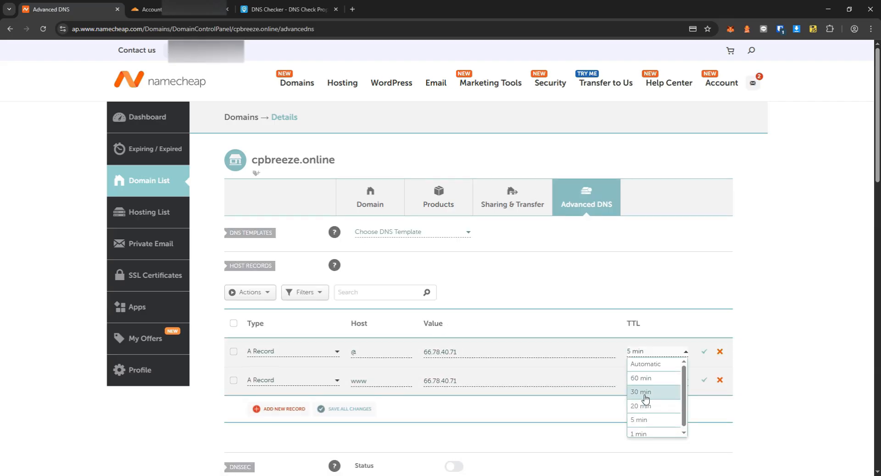
pyautogui.click(642, 392)
pyautogui.click(705, 382)
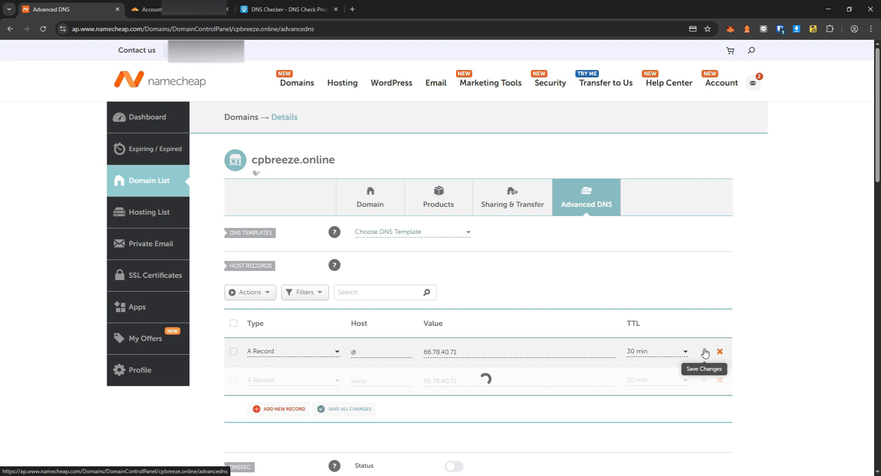
pyautogui.click(287, 9)
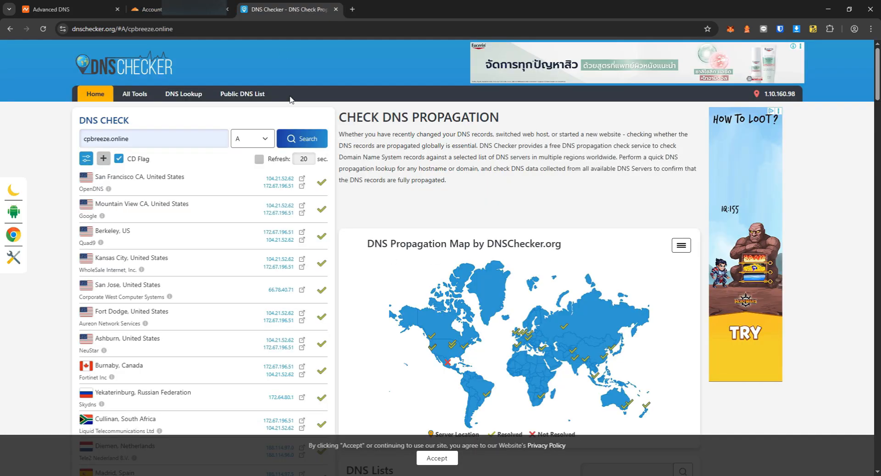
# Recheck the cpbreeze.online A records on DNS Checker, then bring the VM terminal forward.
pyautogui.click(307, 139)
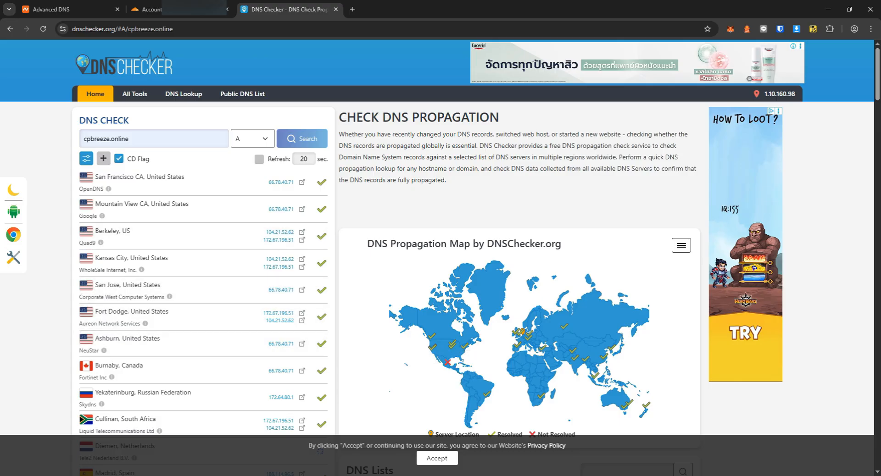
pyautogui.hotkey('alt', 'Tab')
# Exit the extra terminal session and clear the main terminal screen.
pyautogui.write('ping')
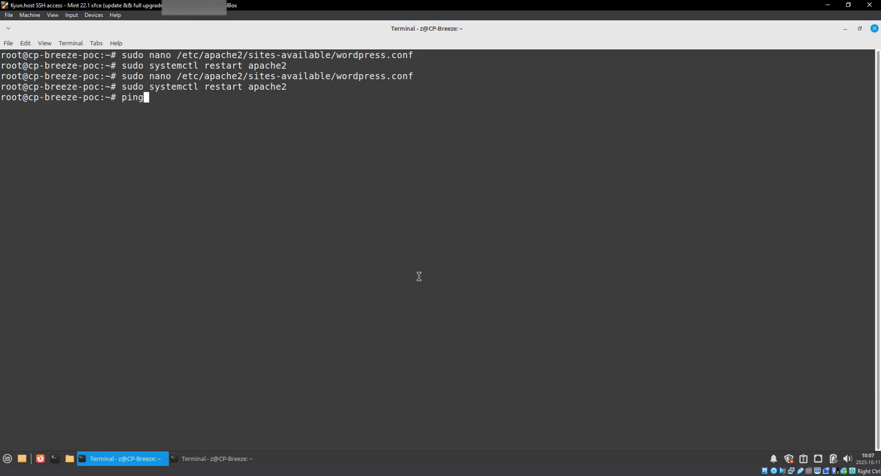
pyautogui.hotkey('alt', 'Tab')
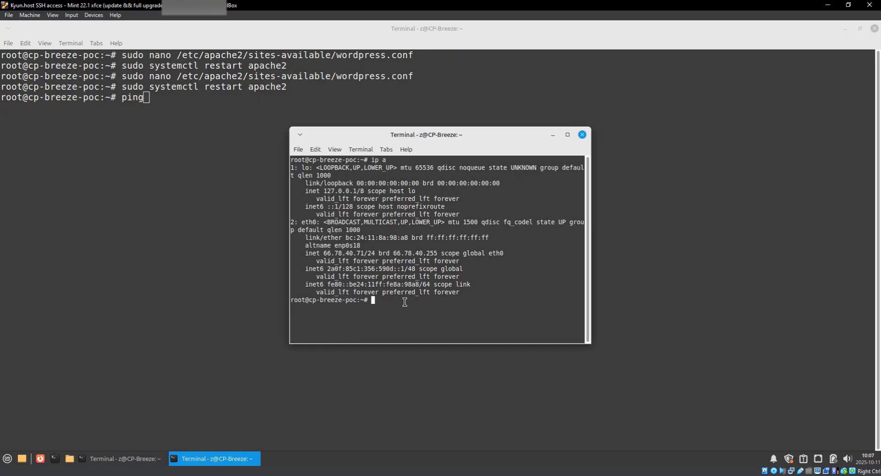
pyautogui.write('pxit')
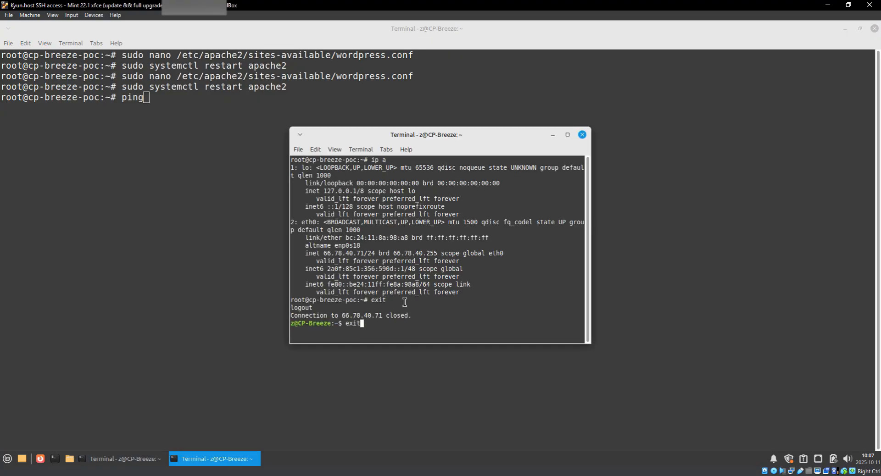
pyautogui.press('Return')
pyautogui.press('BackSpace')
pyautogui.press('BackSpace')
pyautogui.press('BackSpace')
pyautogui.press('BackSpace')
pyautogui.hotkey('ctrl', 'l')
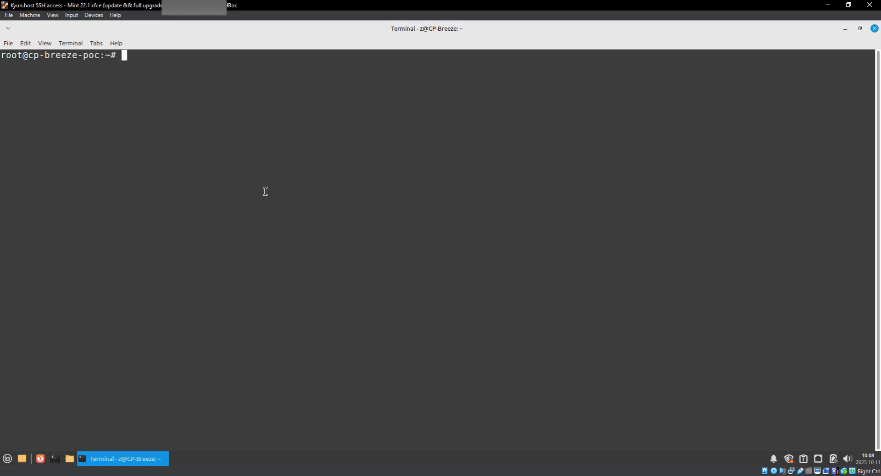
# Delete cf-origin.crt and cf-origin.key from /etc/ssl/cloudflare using sudo rm.
pyautogui.rightClick(350, 219)
pyautogui.click(389, 292)
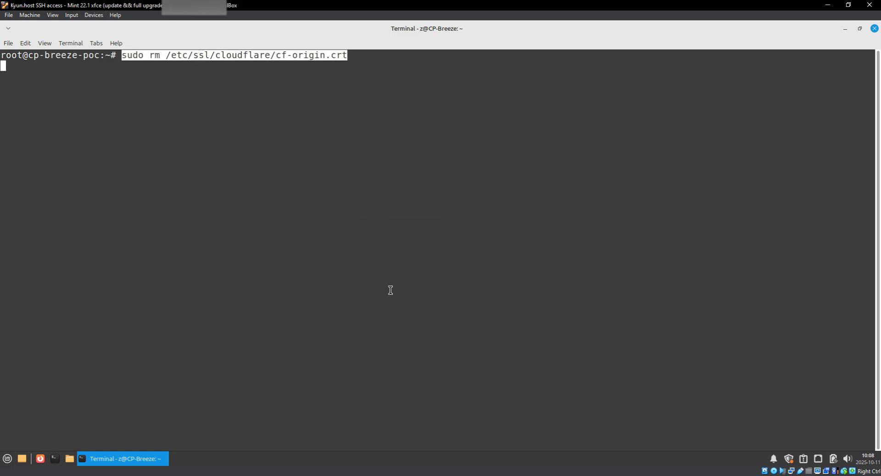
pyautogui.press('Return')
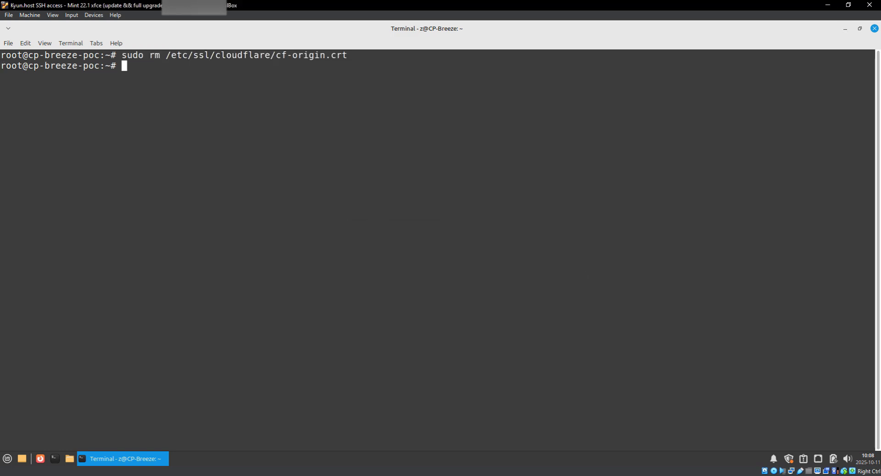
pyautogui.rightClick(338, 114)
pyautogui.click(373, 185)
pyautogui.press('Return')
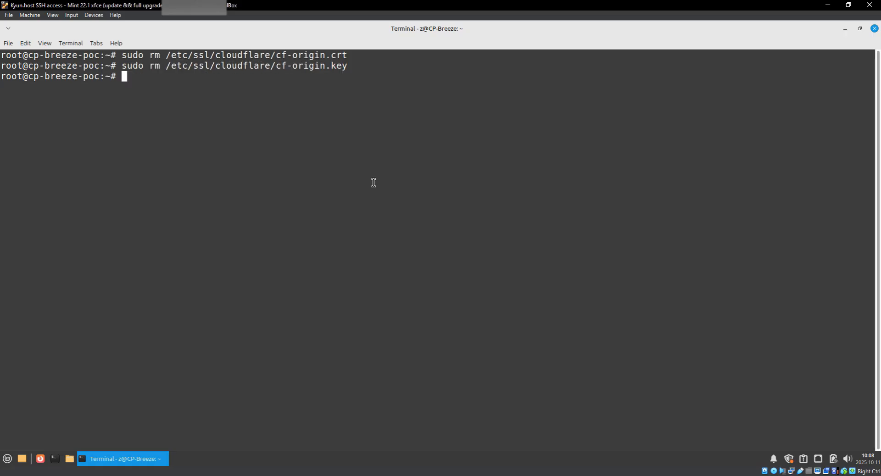
# Open wordpress.conf in nano with sudo.
pyautogui.rightClick(393, 136)
pyautogui.click(437, 208)
pyautogui.press('Return')
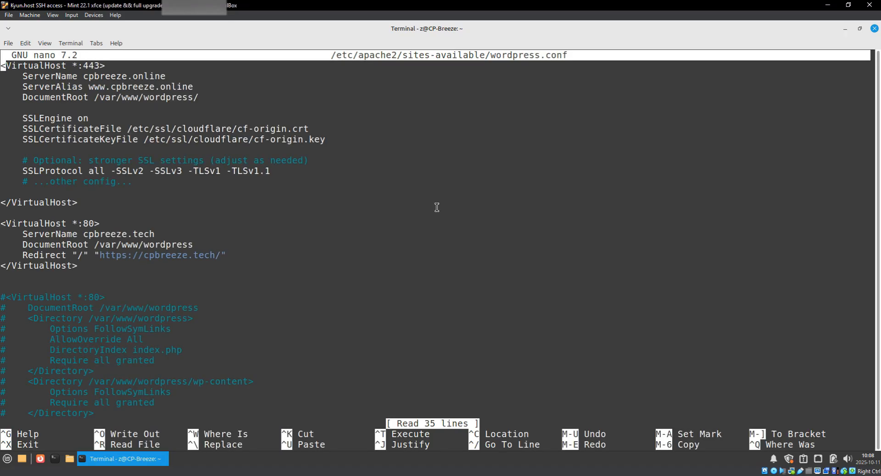
# Delete the HTTPS and redirect blocks in wordpress.conf, uncomment the port 80 block, and save.
pyautogui.press('Down')
pyautogui.press('Down')
pyautogui.press('Down')
pyautogui.press('Down')
pyautogui.press('Down')
pyautogui.press('Down')
pyautogui.press('Down')
pyautogui.press('Down')
pyautogui.press('Down')
pyautogui.press('Down')
pyautogui.press('Down')
pyautogui.press('Down')
pyautogui.press('Down')
pyautogui.press('Down')
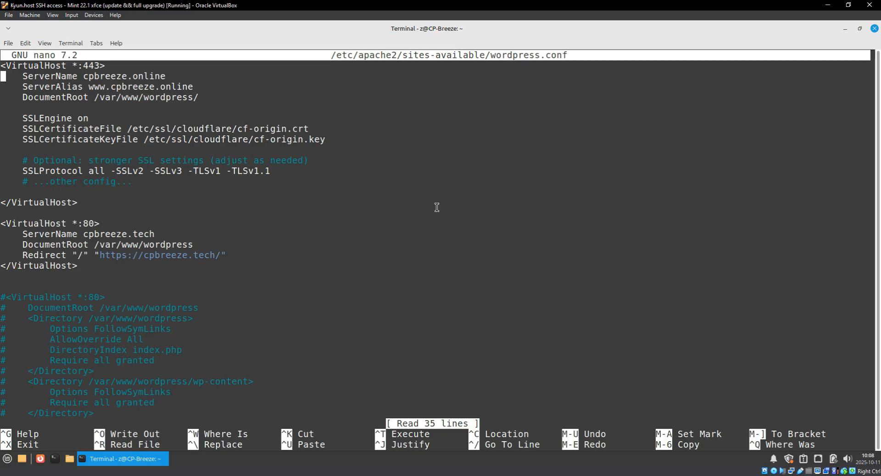
pyautogui.press('Down')
pyautogui.press('Down')
pyautogui.press('Down')
pyautogui.press('Down')
pyautogui.press('Down')
pyautogui.press('Down')
pyautogui.hotkey('alt', 'BackSpace')
pyautogui.hotkey('alt', 'BackSpace')
pyautogui.hotkey('alt', 'BackSpace')
pyautogui.hotkey('alt', 'BackSpace')
pyautogui.hotkey('alt', 'BackSpace')
pyautogui.hotkey('alt', 'BackSpace')
pyautogui.hotkey('alt', 'BackSpace')
pyautogui.hotkey('alt', 'BackSpace')
pyautogui.hotkey('alt', 'BackSpace')
pyautogui.hotkey('alt', 'BackSpace')
pyautogui.hotkey('alt', 'BackSpace')
pyautogui.hotkey('alt', 'BackSpace')
pyautogui.hotkey('alt', 'BackSpace')
pyautogui.hotkey('alt', 'BackSpace')
pyautogui.hotkey('alt', 'BackSpace')
pyautogui.hotkey('alt', 'BackSpace')
pyautogui.hotkey('alt', 'BackSpace')
pyautogui.hotkey('alt', 'BackSpace')
pyautogui.hotkey('alt', 'BackSpace')
pyautogui.hotkey('alt', 'BackSpace')
pyautogui.press('Delete')
pyautogui.press('Delete')
pyautogui.press('Delete')
pyautogui.press('Down')
pyautogui.press('Delete')
pyautogui.press('Down')
pyautogui.press('Delete')
pyautogui.press('Down')
pyautogui.press('Delete')
pyautogui.press('Down')
pyautogui.press('Delete')
pyautogui.press('Down')
pyautogui.press('Delete')
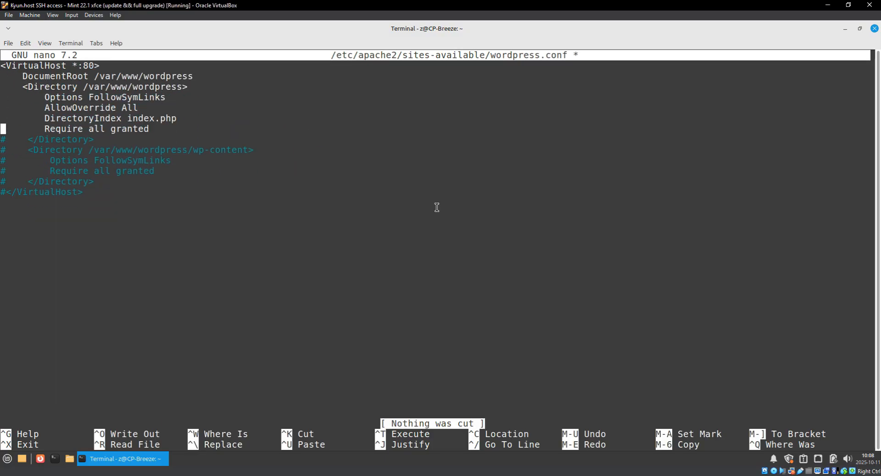
pyautogui.press('Down')
pyautogui.press('Delete')
pyautogui.press('Down')
pyautogui.press('Delete')
pyautogui.press('Down')
pyautogui.press('Delete')
pyautogui.press('Down')
pyautogui.press('Delete')
pyautogui.press('Down')
pyautogui.press('Delete')
pyautogui.press('Down')
pyautogui.press('Delete')
pyautogui.press('Down')
pyautogui.press('Delete')
pyautogui.hotkey('ctrl', 'x')
pyautogui.press('y')
pyautogui.press('Return')
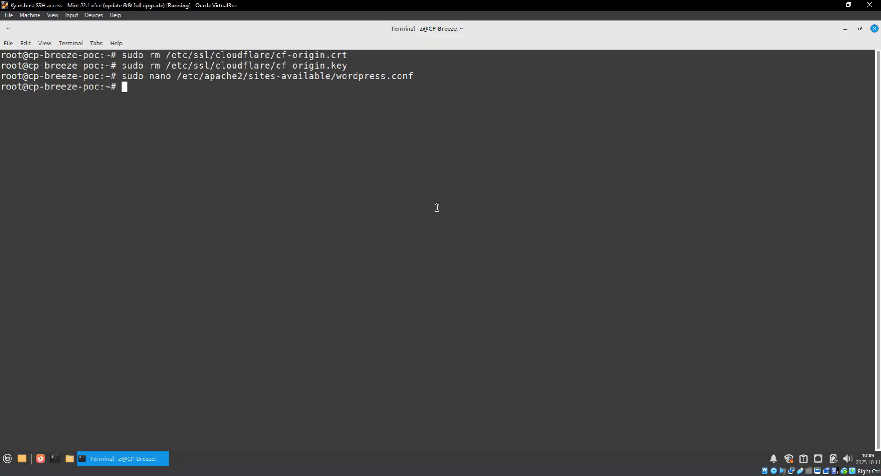
# Reload Apache with systemctl reload apache2 to apply the port 80 config.
pyautogui.rightClick(381, 125)
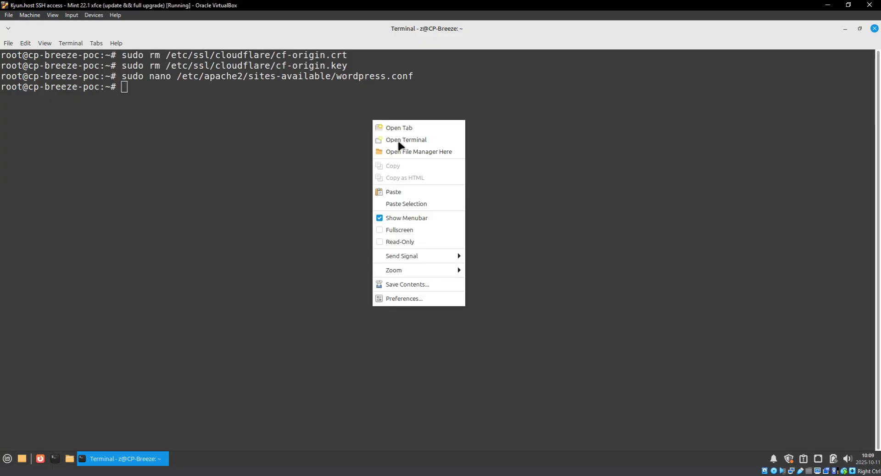
pyautogui.click(423, 190)
pyautogui.press('Return')
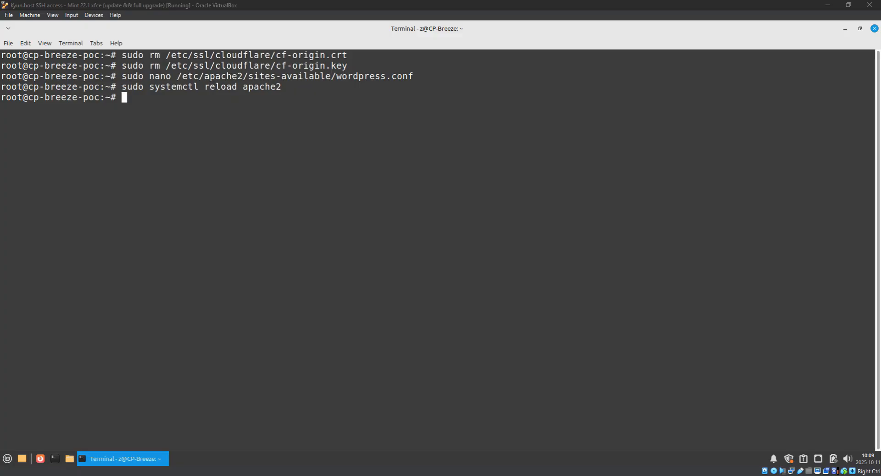
# Load cpbreeze.online in a new Chrome tab.
pyautogui.hotkey('alt', 'Tab')
pyautogui.click(352, 9)
pyautogui.hotkey('ctrl', 'v')
pyautogui.press('Return')
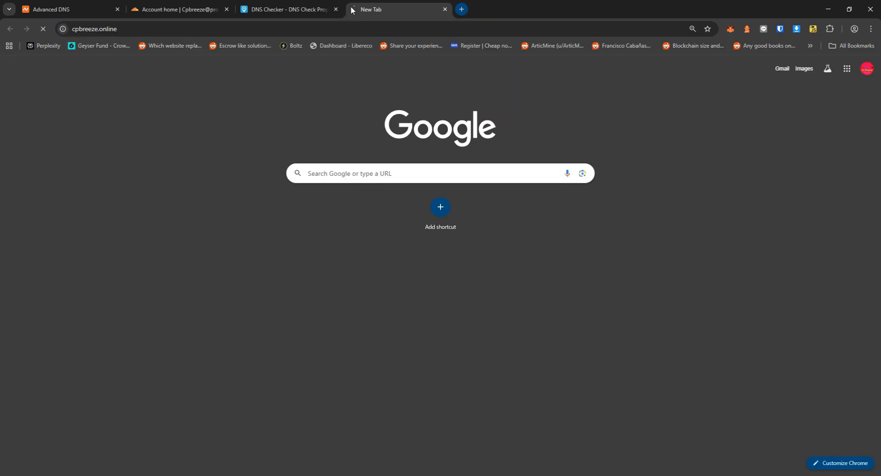
# Close the Cloudflare tab, retry cpbreeze.online after ERR_QUIC_PROTOCOL_ERROR, then close the failed tab.
pyautogui.click(226, 9)
pyautogui.click(266, 25)
pyautogui.press('Return')
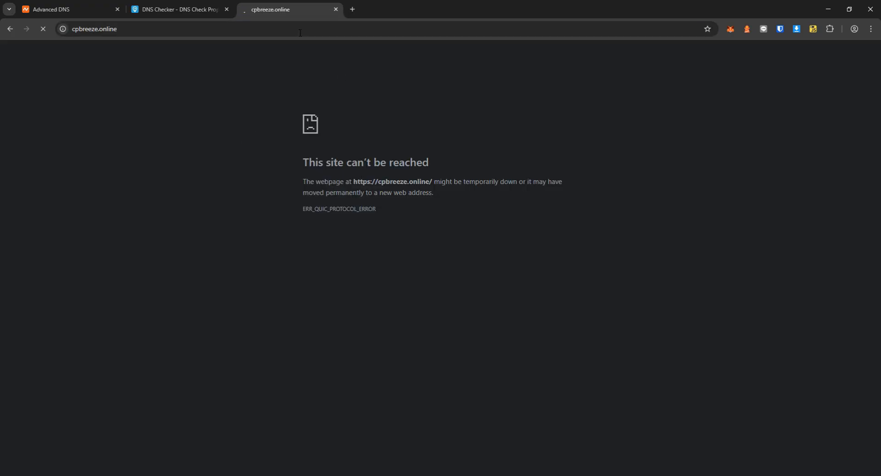
pyautogui.click(231, 29)
pyautogui.press('Return')
pyautogui.click(152, 29)
pyautogui.middleClick(301, 3)
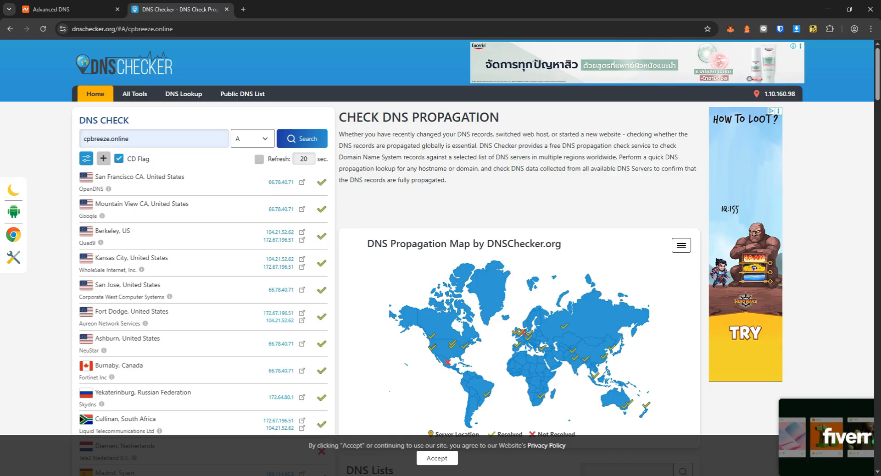
# Rerun the DNS Checker A-record lookup for cpbreeze.online, then return to the Linux Mint terminal.
pyautogui.click(315, 137)
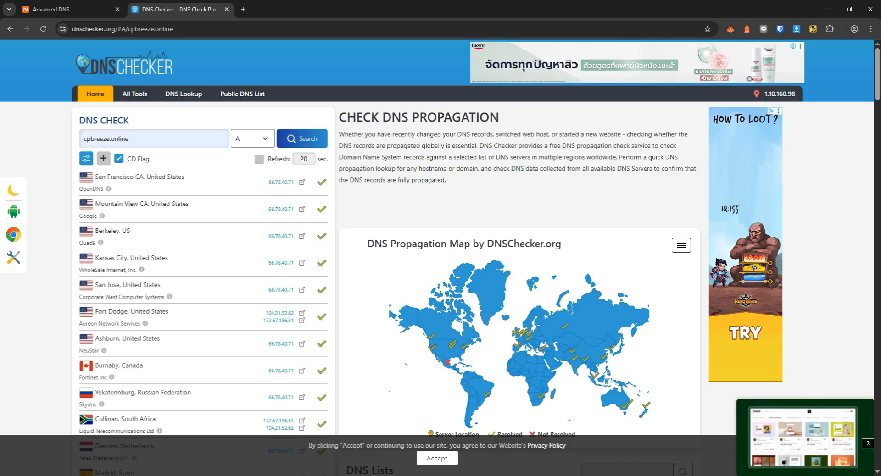
pyautogui.hotkey('alt', 'Tab')
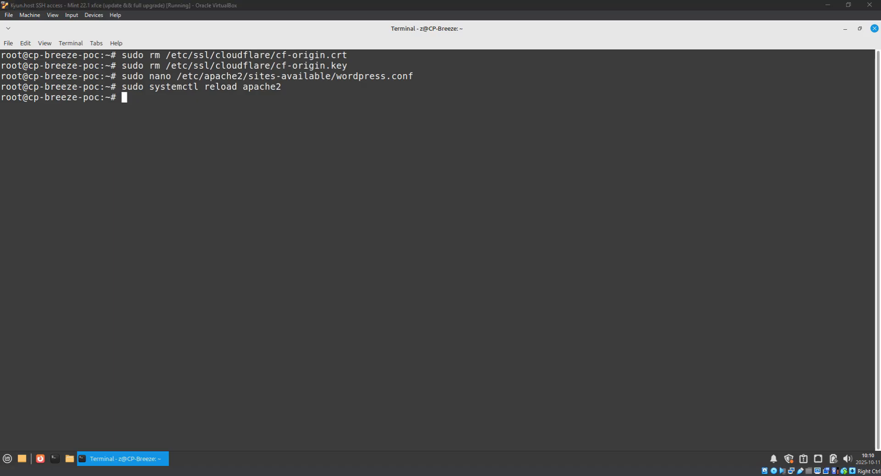
# Install certbot and python3-certbot-apache with sudo apt install -y.
pyautogui.rightClick(247, 120)
pyautogui.click(179, 181)
pyautogui.hotkey('ctrl', 'l')
pyautogui.rightClick(183, 179)
pyautogui.click(211, 253)
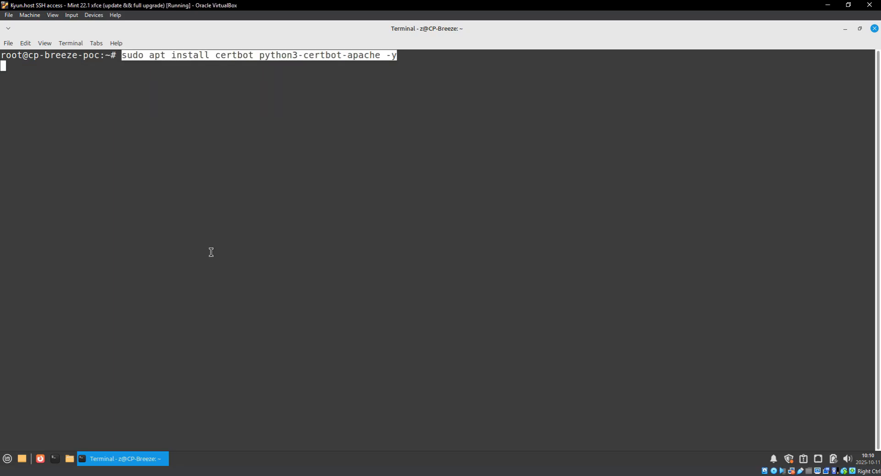
pyautogui.press('Return')
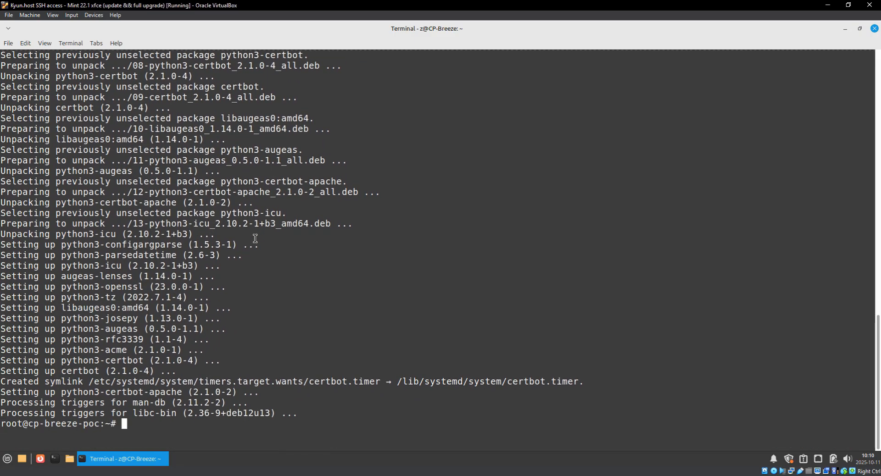
# Stop apache2.service with sudo systemctl stop, then clear the screen.
pyautogui.write('clea')
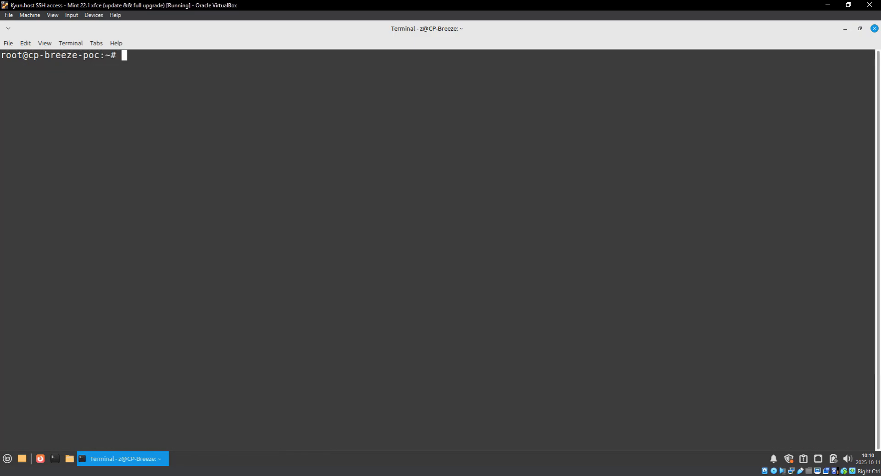
pyautogui.click(354, 285)
pyautogui.write('sudo systemctl stop apache2.service')
pyautogui.press('Return')
pyautogui.write('clear')
pyautogui.press('Return')
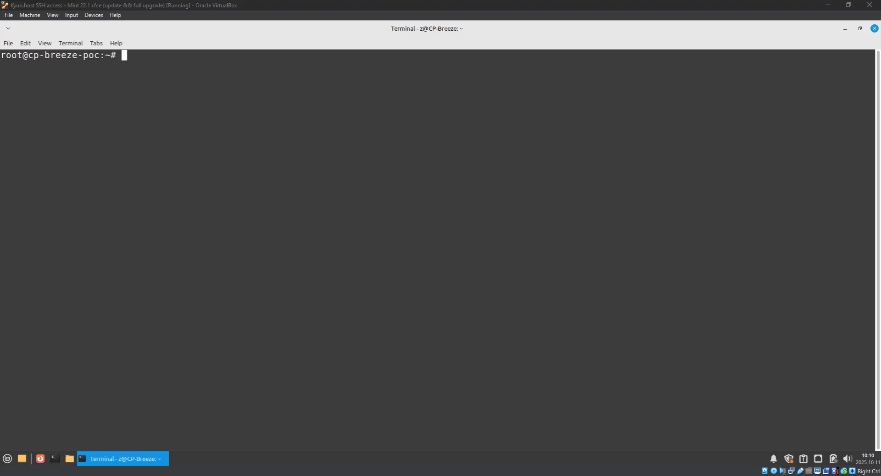
pyautogui.click(551, 312)
pyautogui.write('sudo ')
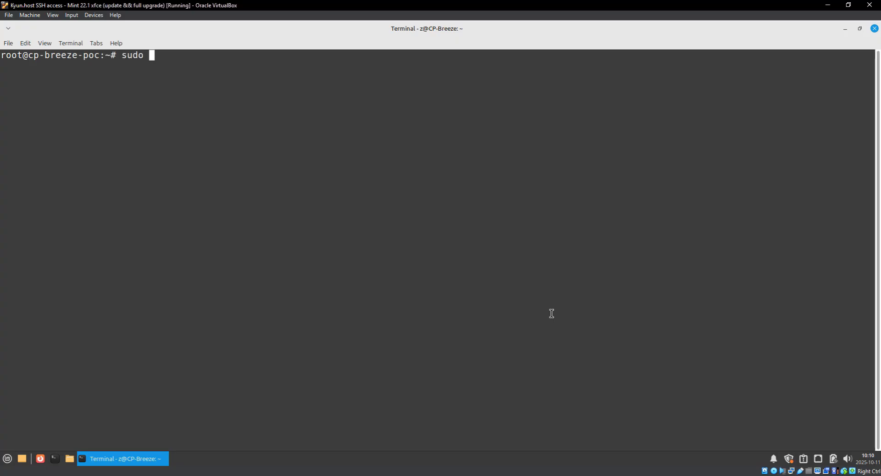
pyautogui.write('certbot --a')
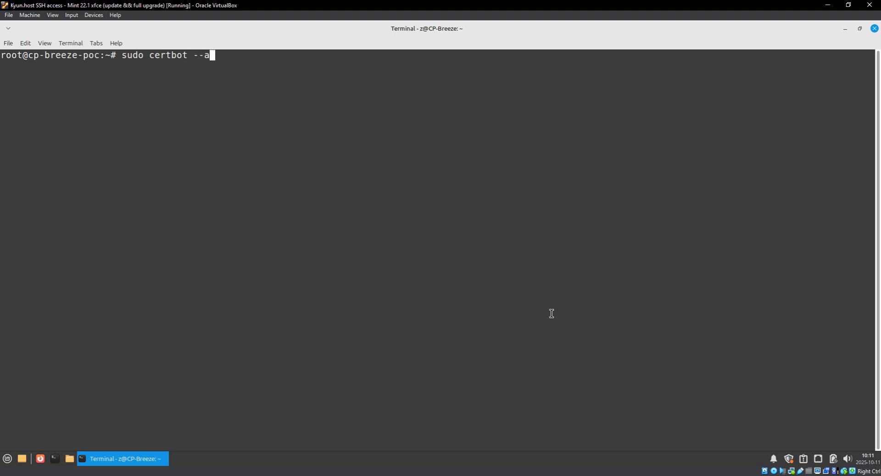
pyautogui.write('pache -d cpbree')
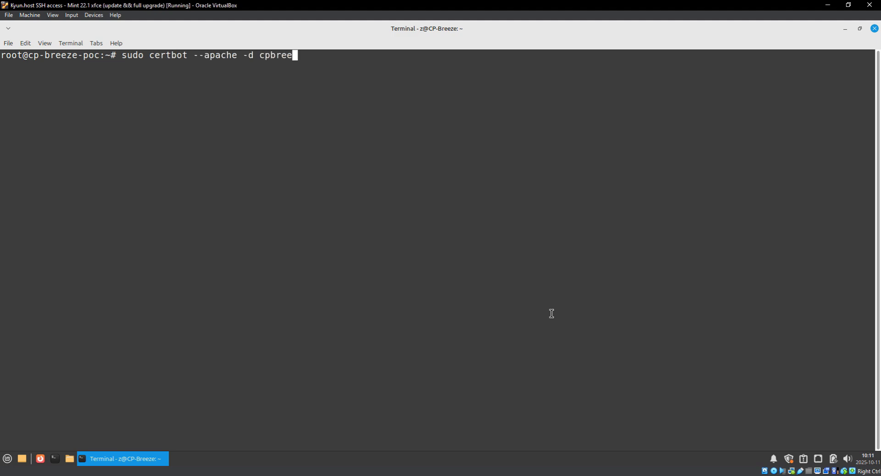
pyautogui.write('ze.onlin')
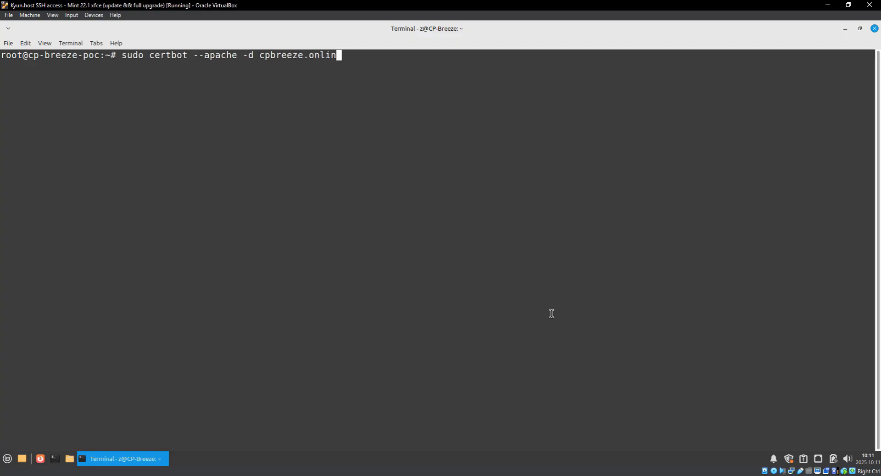
pyautogui.write('e -d www.cpbreeze.online')
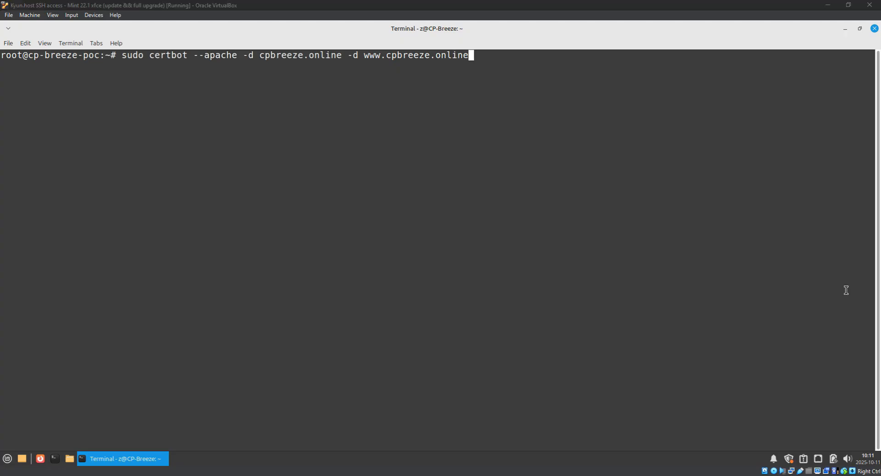
pyautogui.click(439, 229)
pyautogui.press('Return')
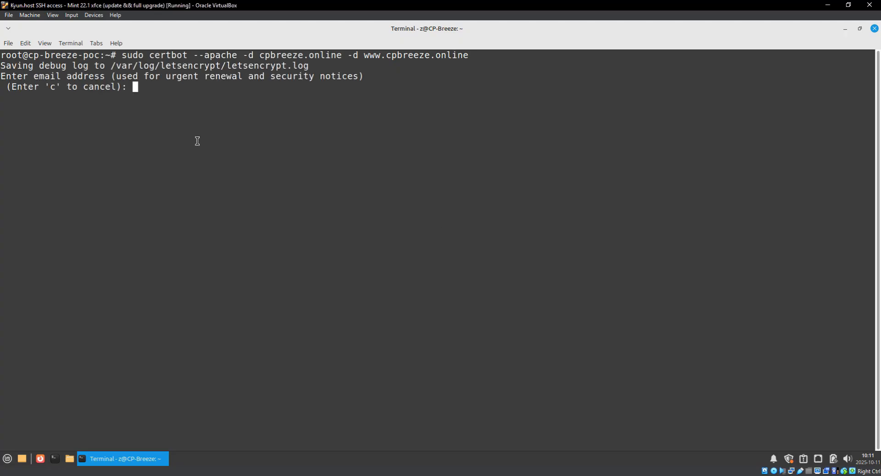
# Enter the contact email address, accept the Let's Encrypt terms, and decline EFF email sharing.
pyautogui.press('Return')
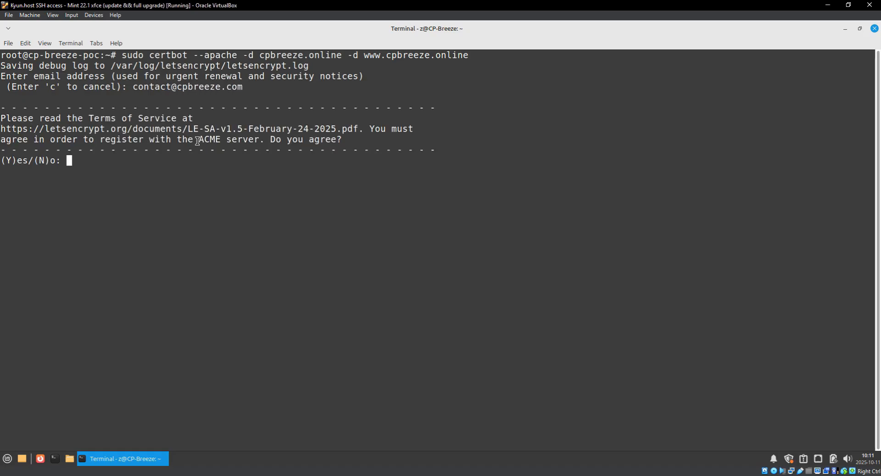
pyautogui.write('y')
pyautogui.press('Return')
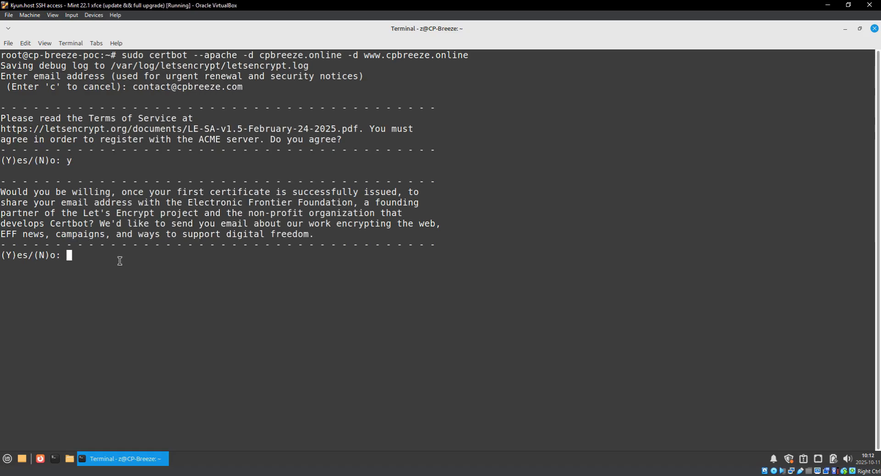
pyautogui.write('n')
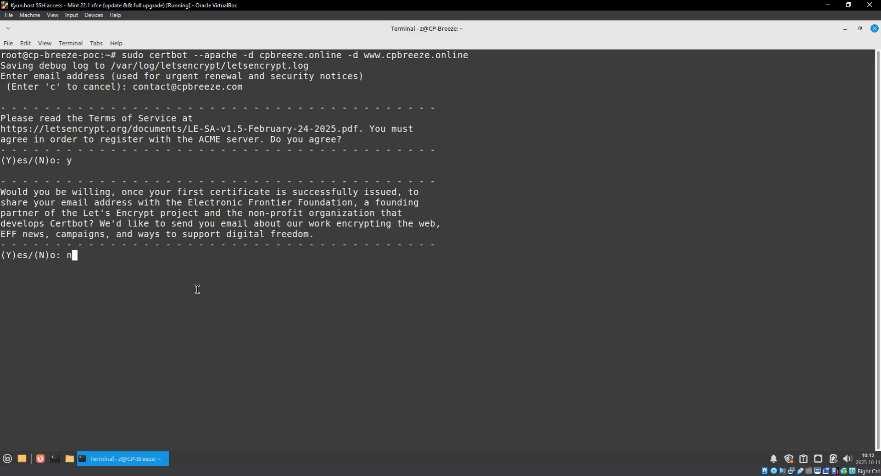
pyautogui.press('Return')
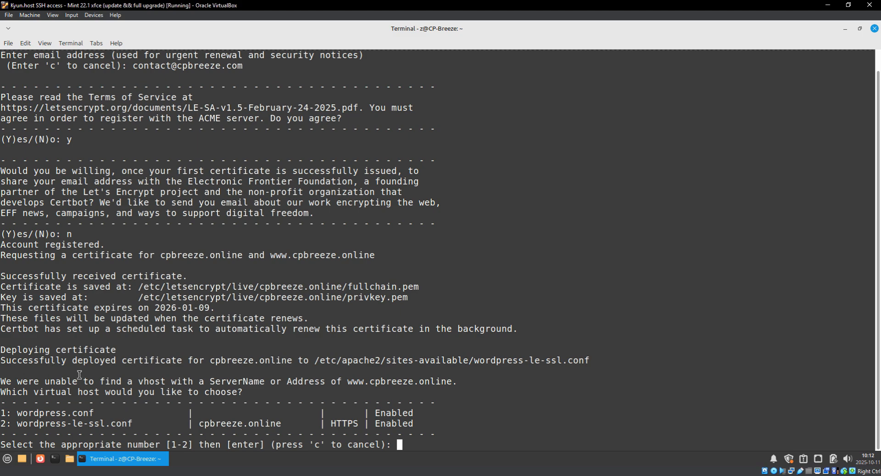
# Choose virtual host 1 (wordpress.conf) for the certificate, then clear the terminal.
pyautogui.write('1')
pyautogui.press('Return')
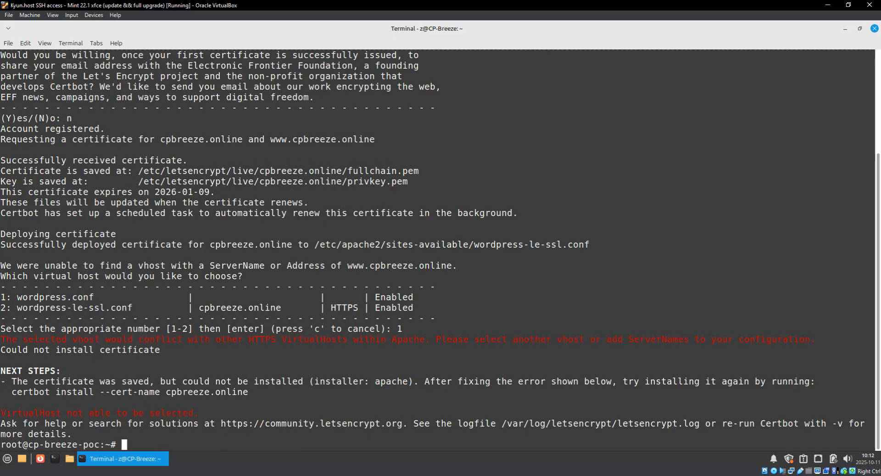
pyautogui.write('clear')
pyautogui.press('Return')
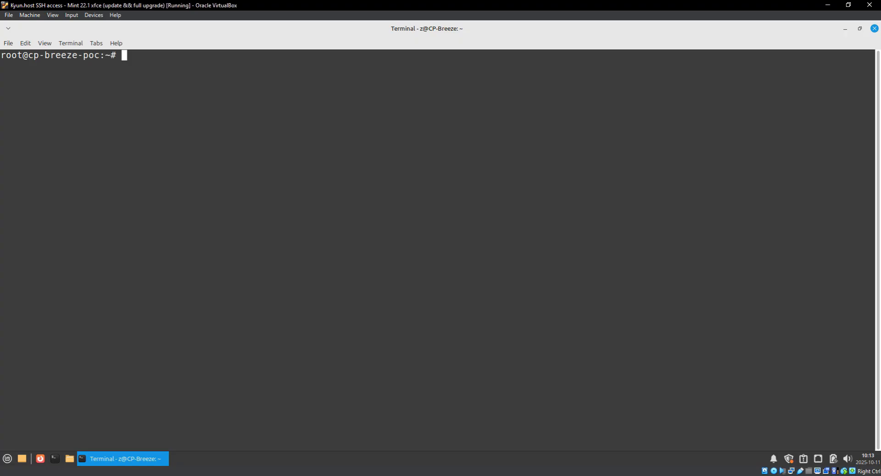
# Open the pasted wordpress.conf path in nano with sudo.
pyautogui.rightClick(225, 187)
pyautogui.click(263, 260)
pyautogui.press('Home')
pyautogui.write('sudo nano')
pyautogui.press('Return')
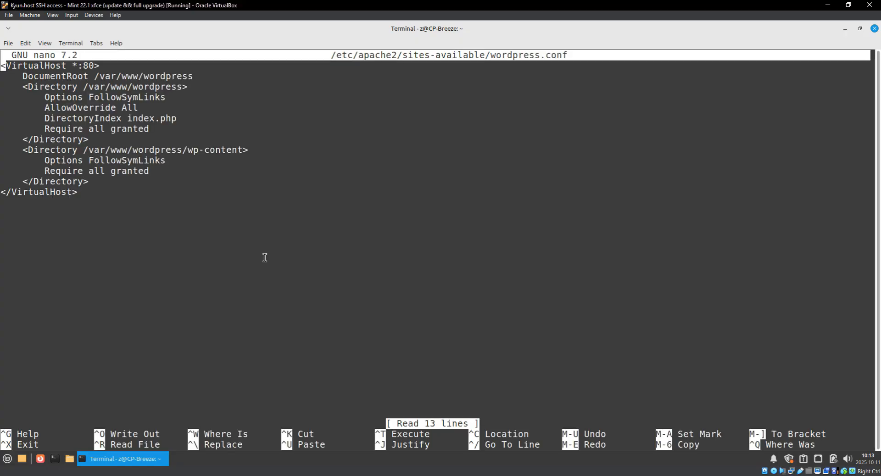
# Erase the old wordpress.conf contents and paste in the new VirtualHost configuration.
pyautogui.press('BackSpace')
pyautogui.press('BackSpace')
pyautogui.press('BackSpace')
pyautogui.press('BackSpace')
pyautogui.press('BackSpace')
pyautogui.press('BackSpace')
pyautogui.press('BackSpace')
pyautogui.press('BackSpace')
pyautogui.press('BackSpace')
pyautogui.press('BackSpace')
pyautogui.press('BackSpace')
pyautogui.press('BackSpace')
pyautogui.press('BackSpace')
pyautogui.press('BackSpace')
pyautogui.press('BackSpace')
pyautogui.press('BackSpace')
pyautogui.press('BackSpace')
pyautogui.press('BackSpace')
pyautogui.press('BackSpace')
pyautogui.press('BackSpace')
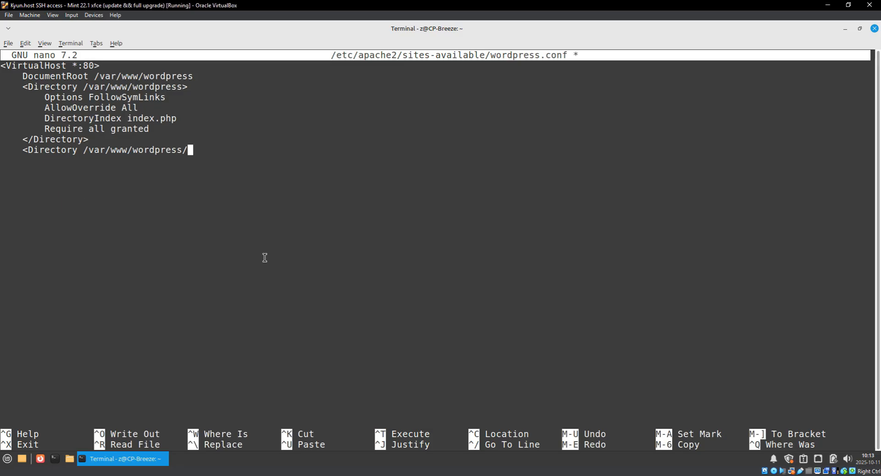
pyautogui.press('BackSpace')
pyautogui.press('BackSpace')
pyautogui.press('BackSpace')
pyautogui.press('BackSpace')
pyautogui.press('BackSpace')
pyautogui.press('BackSpace')
pyautogui.press('BackSpace')
pyautogui.press('BackSpace')
pyautogui.press('BackSpace')
pyautogui.press('BackSpace')
pyautogui.press('BackSpace')
pyautogui.press('BackSpace')
pyautogui.press('BackSpace')
pyautogui.press('BackSpace')
pyautogui.press('BackSpace')
pyautogui.press('BackSpace')
pyautogui.press('BackSpace')
pyautogui.press('BackSpace')
pyautogui.press('BackSpace')
pyautogui.press('BackSpace')
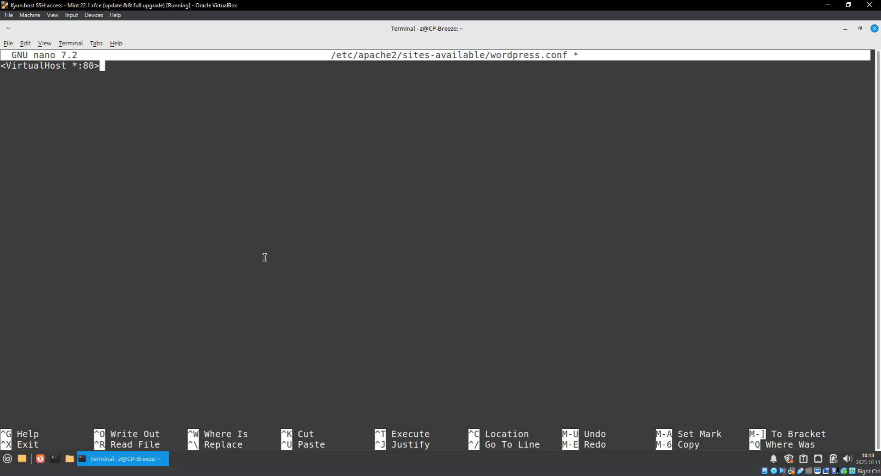
pyautogui.hotkey('ctrl', 'k')
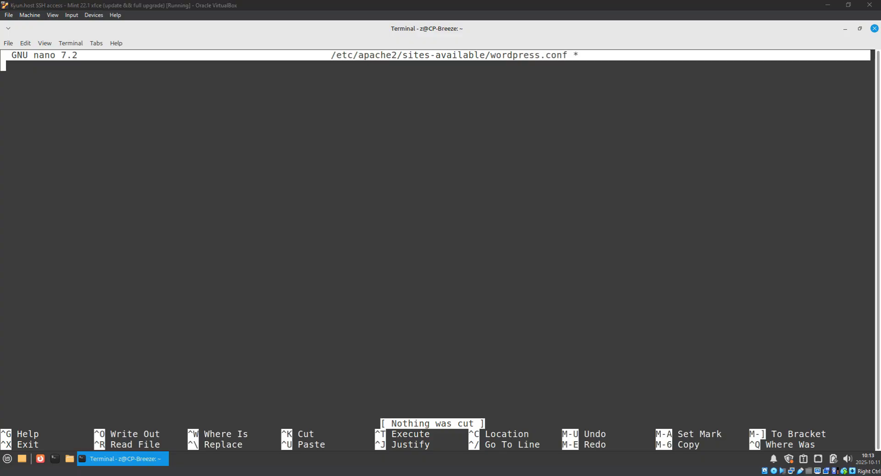
pyautogui.rightClick(265, 178)
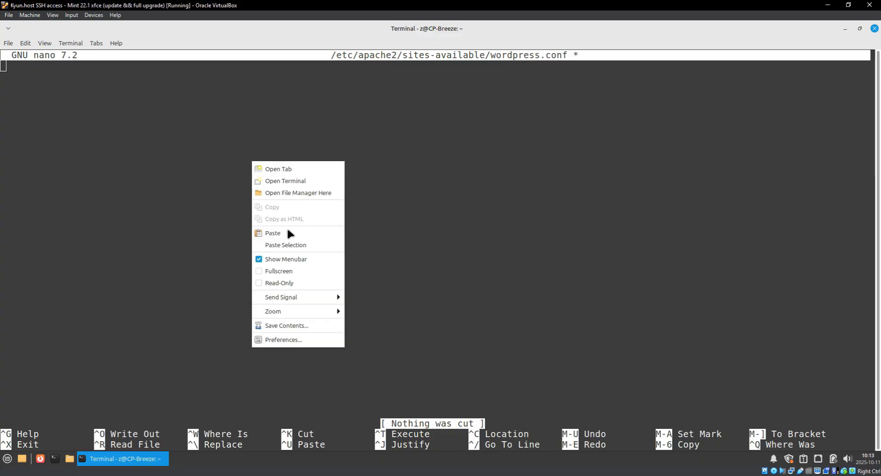
pyautogui.click(273, 233)
# Change the port-80 ServerName and ServerAlias domain endings from .tech to .online.
pyautogui.scroll(9, 292, 235)
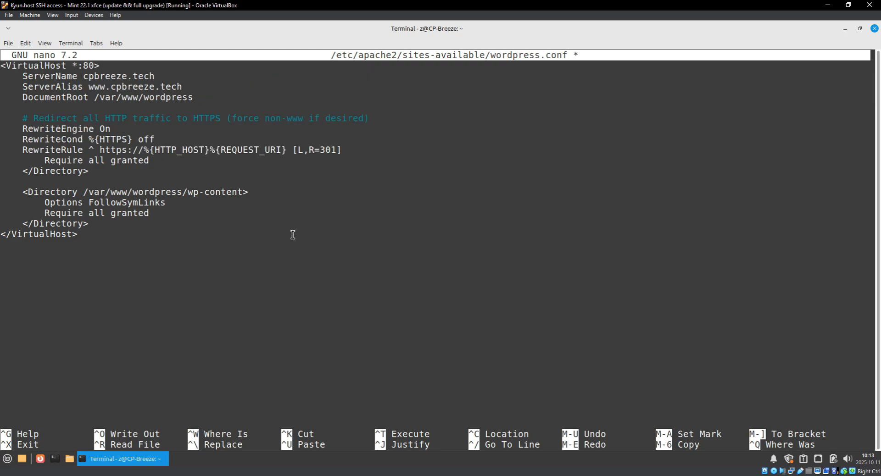
pyautogui.press('Right')
pyautogui.press('Right')
pyautogui.press('Right')
pyautogui.press('Right')
pyautogui.press('Right')
pyautogui.press('Right')
pyautogui.press('Right')
pyautogui.press('Right')
pyautogui.press('Right')
pyautogui.press('Right')
pyautogui.press('Right')
pyautogui.press('Right')
pyautogui.press('Right')
pyautogui.press('Right')
pyautogui.press('Right')
pyautogui.press('Right')
pyautogui.press('Right')
pyautogui.press('Right')
pyautogui.press('Right')
pyautogui.press('Right')
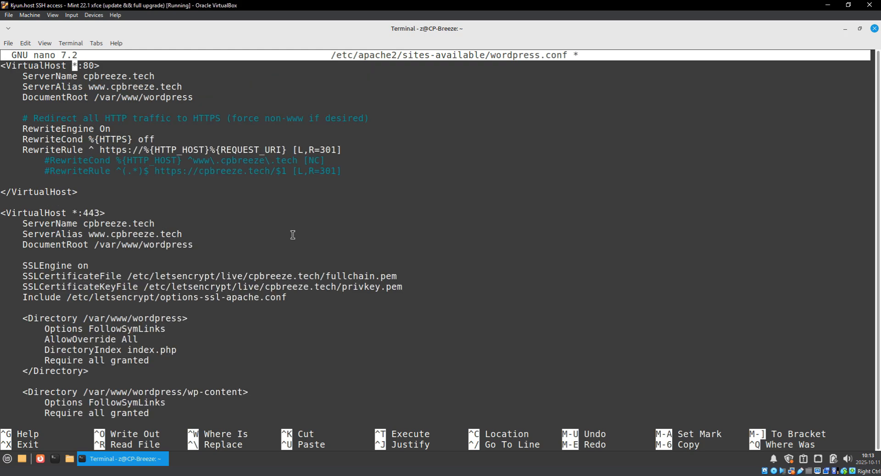
pyautogui.press('Right')
pyautogui.press('Right')
pyautogui.press('Right')
pyautogui.press('Right')
pyautogui.press('Right')
pyautogui.press('Right')
pyautogui.press('Right')
pyautogui.press('Right')
pyautogui.press('Right')
pyautogui.press('Right')
pyautogui.press('Right')
pyautogui.press('Right')
pyautogui.press('Right')
pyautogui.press('Right')
pyautogui.press('Right')
pyautogui.press('Right')
pyautogui.press('Right')
pyautogui.press('Left')
pyautogui.press('BackSpace')
pyautogui.press('BackSpace')
pyautogui.press('BackSpace')
pyautogui.press('BackSpace')
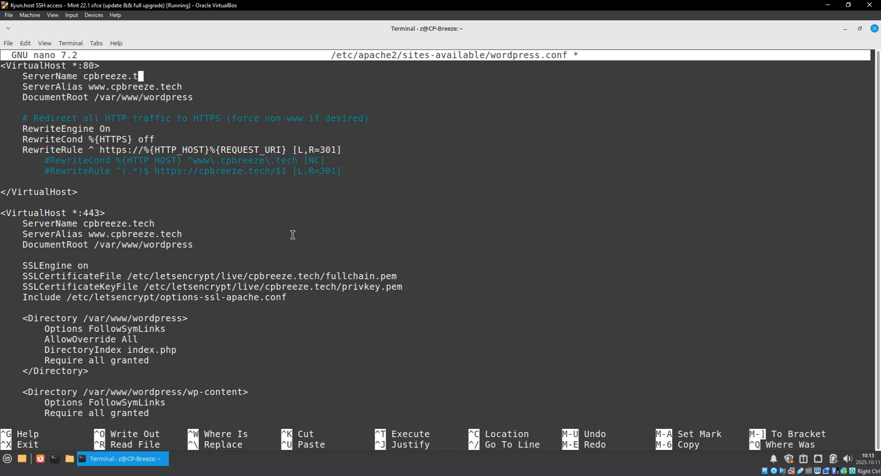
pyautogui.write('onlin')
pyautogui.press('Down')
pyautogui.press('End')
pyautogui.press('BackSpace')
pyautogui.press('BackSpace')
pyautogui.press('Up')
pyautogui.write('d')
pyautogui.press('Down')
pyautogui.press('BackSpace')
pyautogui.write('onlind')
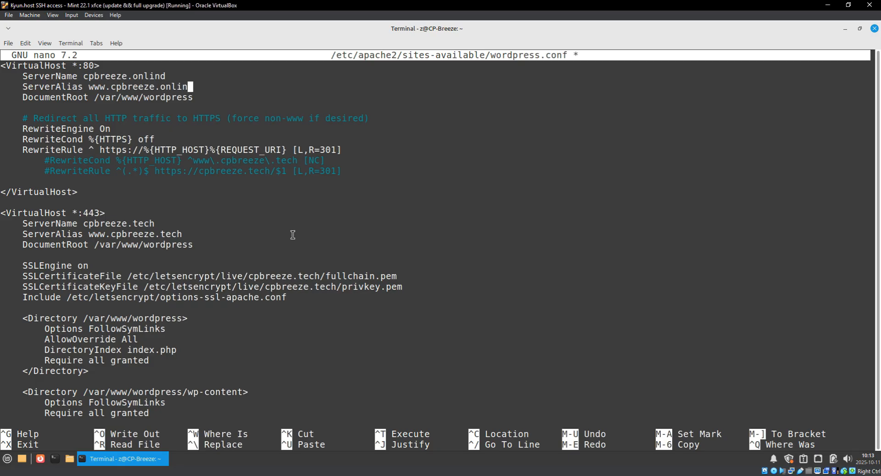
pyautogui.press('Down')
# Rename the port-443 ServerName from the .tech domain to cpbreeze.online.
pyautogui.press('Down')
pyautogui.press('Down')
pyautogui.press('Down')
pyautogui.press('Up')
pyautogui.press('End')
pyautogui.press('Right')
pyautogui.press('Down')
pyautogui.press('Down')
pyautogui.press('Down')
pyautogui.press('Down')
pyautogui.press('Down')
pyautogui.press('Right')
pyautogui.press('Down')
pyautogui.press('Down')
pyautogui.press('Down')
pyautogui.press('Down')
pyautogui.press('End')
pyautogui.press('BackSpace')
pyautogui.press('BackSpace')
pyautogui.press('BackSpace')
pyautogui.press('BackSpace')
pyautogui.write('onlind')
pyautogui.press('Down')
pyautogui.press('BackSpace')
pyautogui.press('Up')
pyautogui.press('Right')
pyautogui.press('Down')
pyautogui.press('Up')
pyautogui.press('BackSpace')
pyautogui.write('e')
pyautogui.press('Down')
pyautogui.press('End')
pyautogui.press('BackSpace')
pyautogui.press('BackSpace')
pyautogui.press('BackSpace')
pyautogui.write('online')
pyautogui.press('Down')
pyautogui.press('Down')
pyautogui.press('Down')
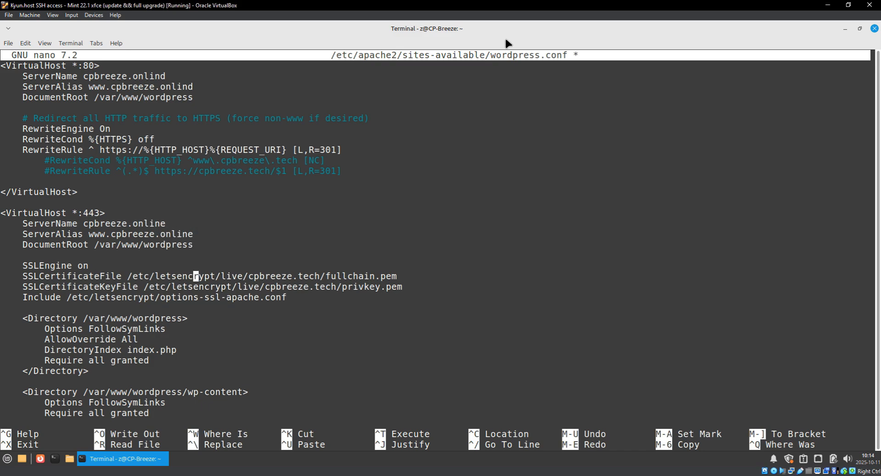
pyautogui.press('Down')
pyautogui.press('End')
pyautogui.write('ssh root@66.78.40.71')
pyautogui.press('Return')
# Log in to the server over SSH using the pasted key passphrase.
pyautogui.rightClick(438, 258)
pyautogui.click(473, 330)
pyautogui.press('Return')
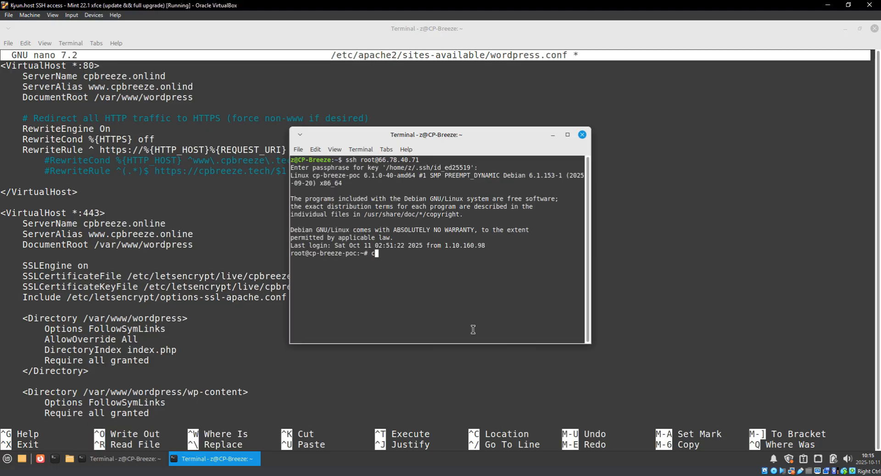
# Copy the fullchain path and change both SSL certificate folder names from .tech to .online.
pyautogui.moveTo(128, 275); pyautogui.dragTo(395, 276)
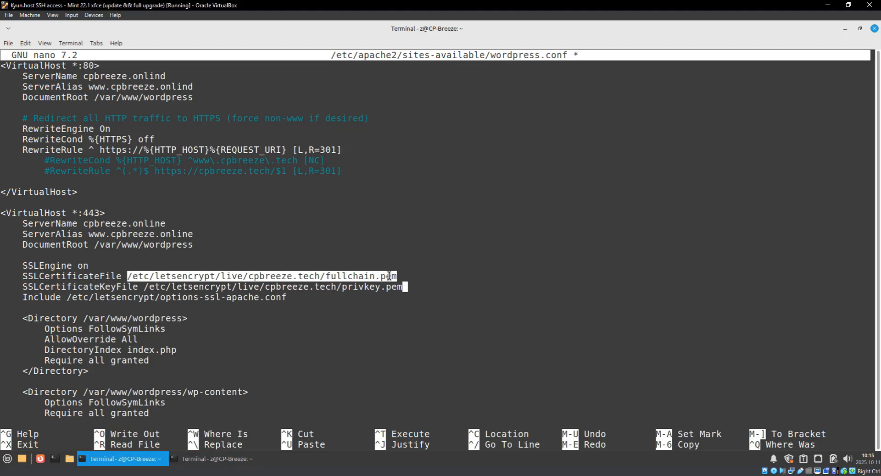
pyautogui.rightClick(384, 276)
pyautogui.click(423, 135)
pyautogui.press('Up')
pyautogui.press('Left')
pyautogui.press('Left')
pyautogui.press('Left')
pyautogui.press('Left')
pyautogui.press('Left')
pyautogui.press('Left')
pyautogui.press('Left')
pyautogui.press('Left')
pyautogui.press('Left')
pyautogui.press('Left')
pyautogui.press('Left')
pyautogui.press('Left')
pyautogui.press('Left')
pyautogui.press('Left')
pyautogui.press('BackSpace')
pyautogui.press('BackSpace')
pyautogui.press('BackSpace')
pyautogui.press('BackSpace')
pyautogui.write('online')
pyautogui.press('Down')
pyautogui.press('Right')
pyautogui.press('BackSpace')
pyautogui.press('BackSpace')
pyautogui.press('BackSpace')
pyautogui.press('BackSpace')
pyautogui.write('online')
pyautogui.press('End')
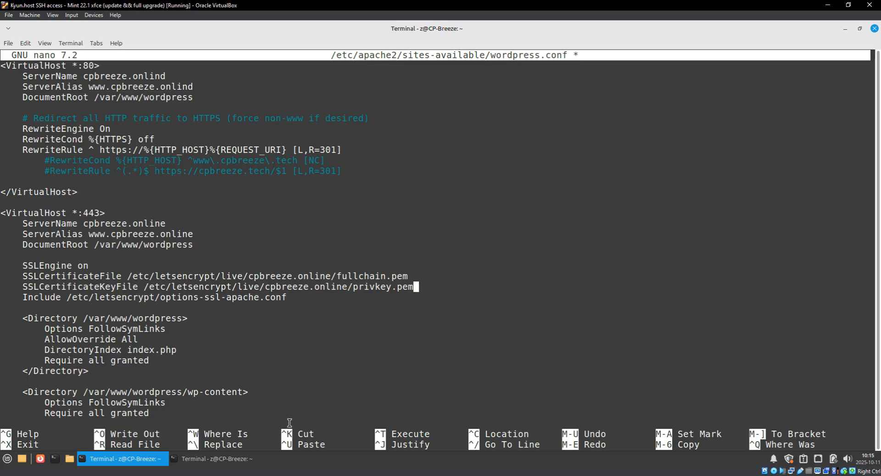
# In the SSH terminal, cd into /etc/letsencrypt/live and list its certificate folders.
pyautogui.click(215, 458)
pyautogui.rightClick(586, 214)
pyautogui.click(603, 264)
pyautogui.press('BackSpace')
pyautogui.press('BackSpace')
pyautogui.press('BackSpace')
pyautogui.press('BackSpace')
pyautogui.press('BackSpace')
pyautogui.press('BackSpace')
pyautogui.press('BackSpace')
pyautogui.press('BackSpace')
pyautogui.press('BackSpace')
pyautogui.press('BackSpace')
pyautogui.press('BackSpace')
pyautogui.press('BackSpace')
pyautogui.press('BackSpace')
pyautogui.press('BackSpace')
pyautogui.press('BackSpace')
pyautogui.press('BackSpace')
pyautogui.press('Home')
pyautogui.write('cd')
pyautogui.press('End')
pyautogui.press('BackSpace')
pyautogui.press('BackSpace')
pyautogui.press('BackSpace')
pyautogui.press('BackSpace')
pyautogui.press('BackSpace')
pyautogui.press('BackSpace')
pyautogui.press('BackSpace')
pyautogui.press('BackSpace')
pyautogui.press('BackSpace')
pyautogui.press('BackSpace')
pyautogui.press('BackSpace')
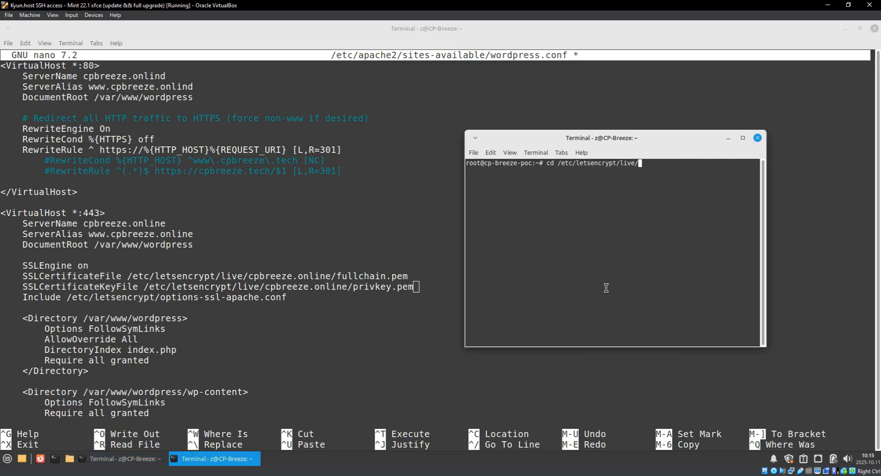
pyautogui.press('Return')
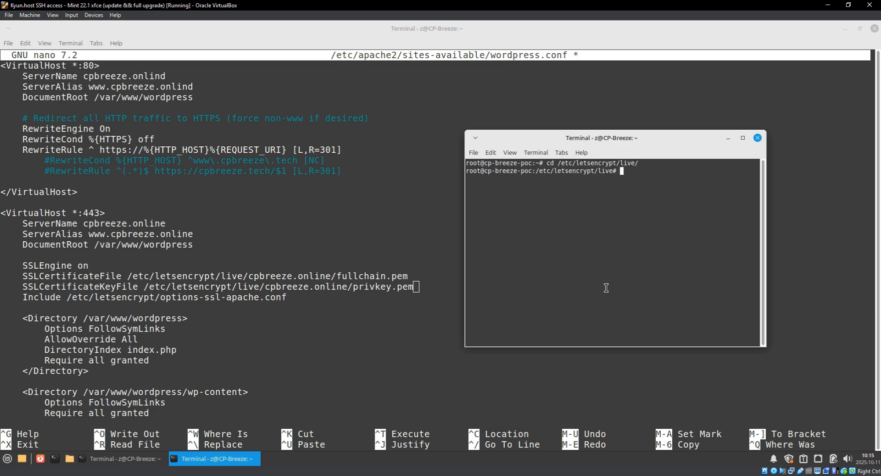
pyautogui.write('ls')
pyautogui.press('Return')
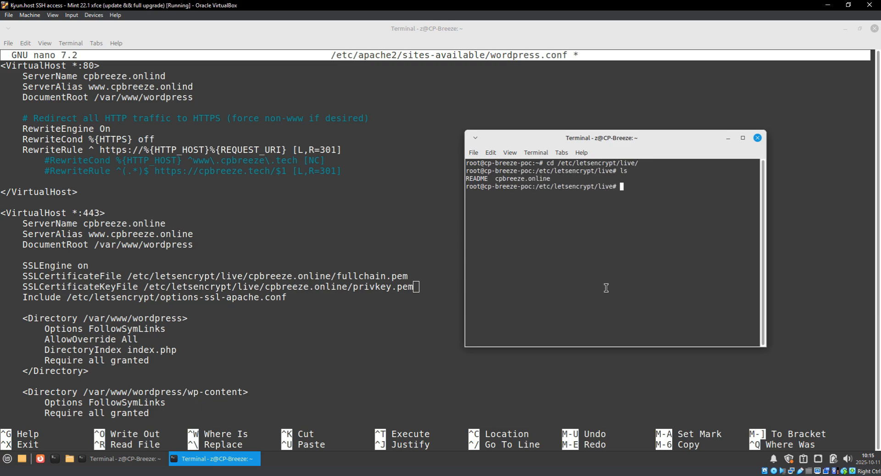
# Enter cpbreeze.online, list its files, and compare fullchain.pem with the config path.
pyautogui.moveTo(495, 179); pyautogui.dragTo(554, 177)
pyautogui.click(595, 176)
pyautogui.write('cd cpbreeze.online')
pyautogui.press('Return')
pyautogui.write('ls')
pyautogui.press('Return')
pyautogui.moveTo(337, 275); pyautogui.dragTo(408, 277)
pyautogui.hotkey('alt', 'Tab')
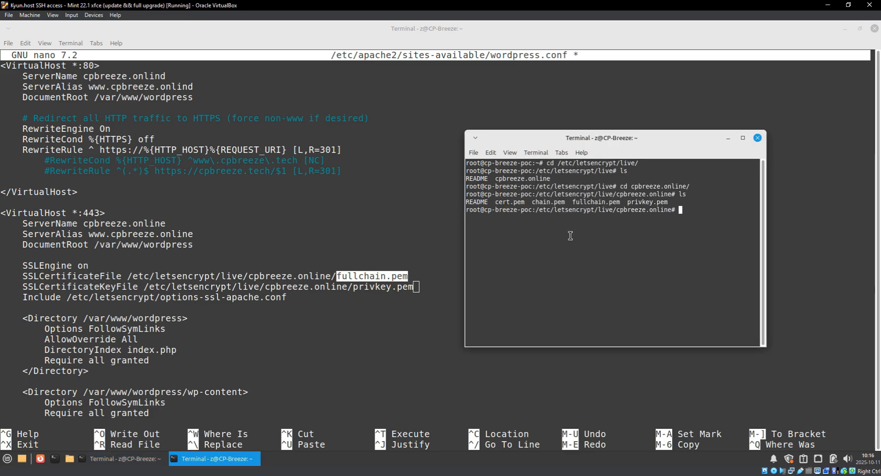
pyautogui.doubleClick(599, 203)
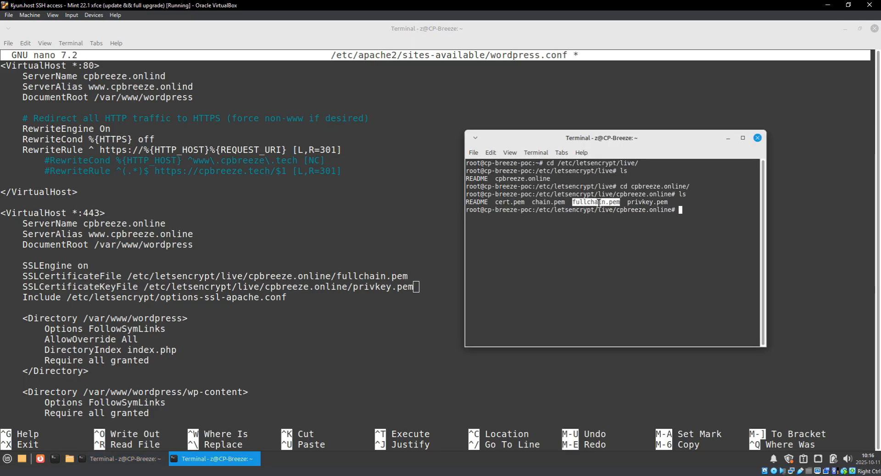
pyautogui.click(630, 203)
# Check the privkey.pem path's cpbreeze.online folder against the certificate listing.
pyautogui.doubleClick(645, 202)
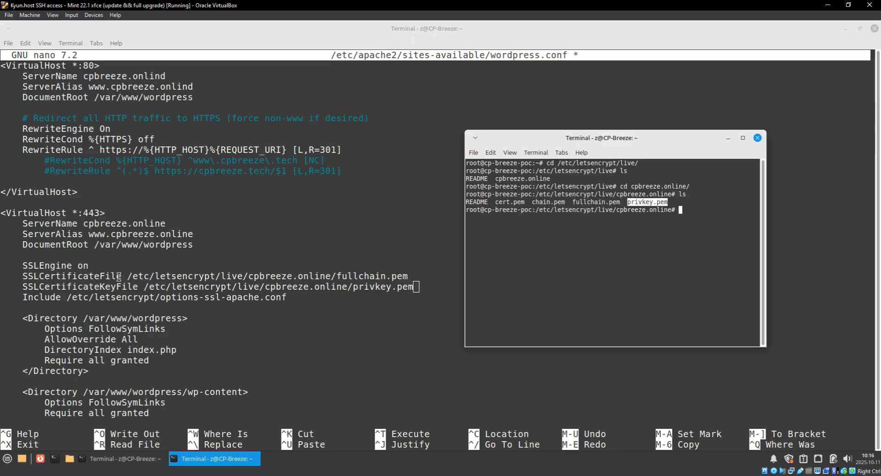
pyautogui.moveTo(131, 276); pyautogui.dragTo(392, 278)
pyautogui.press('Left')
pyautogui.press('Left')
pyautogui.press('Left')
pyautogui.press('Left')
pyautogui.press('Left')
pyautogui.press('Left')
pyautogui.press('Left')
pyautogui.press('Left')
pyautogui.press('Left')
pyautogui.press('Left')
pyautogui.press('Left')
pyautogui.press('Left')
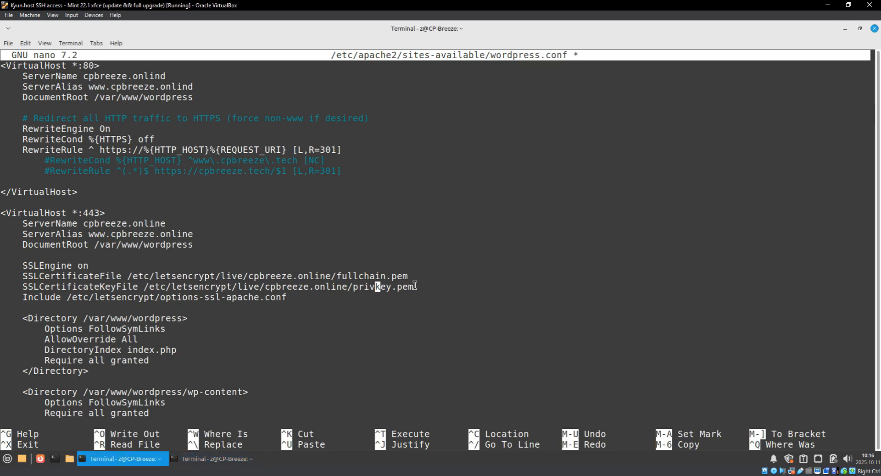
pyautogui.press('Left')
pyautogui.press('Left')
pyautogui.press('Left')
pyautogui.press('Left')
pyautogui.press('Left')
pyautogui.press('Left')
pyautogui.press('Left')
pyautogui.press('Left')
pyautogui.press('Left')
pyautogui.press('Left')
pyautogui.press('Left')
pyautogui.press('Left')
pyautogui.press('Left')
pyautogui.press('Left')
pyautogui.press('Left')
pyautogui.press('Left')
pyautogui.press('Left')
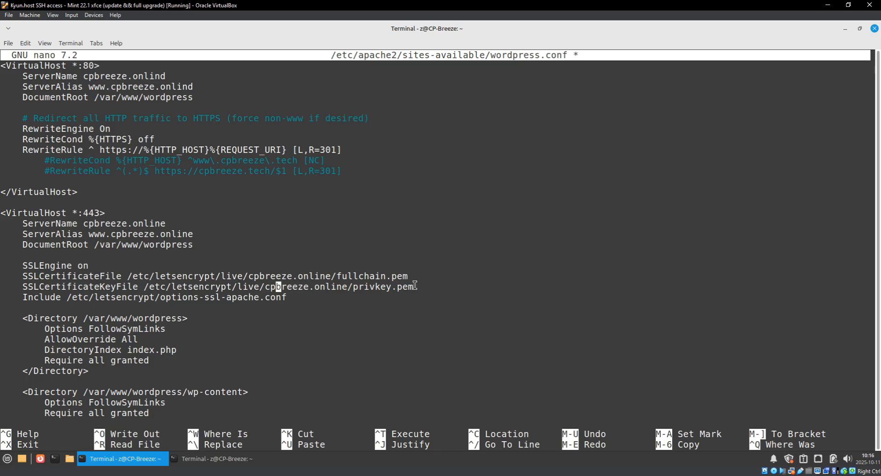
pyautogui.press('Right')
pyautogui.press('Right')
pyautogui.hotkey('alt', 'a')
pyautogui.press('Right')
pyautogui.press('Right')
pyautogui.press('Right')
pyautogui.press('Right')
pyautogui.press('Right')
pyautogui.press('Right')
pyautogui.press('Right')
pyautogui.press('Right')
pyautogui.press('Right')
pyautogui.press('Right')
pyautogui.press('Right')
pyautogui.press('Right')
pyautogui.press('Right')
pyautogui.press('Right')
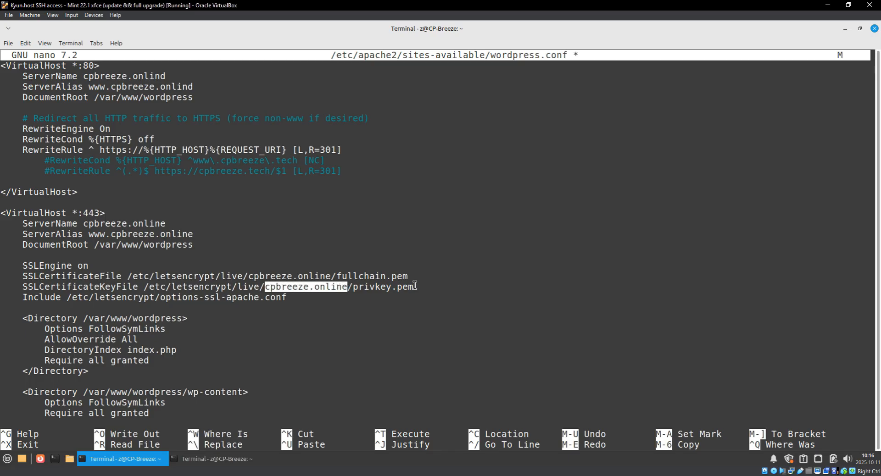
pyautogui.hotkey('alt', '6')
pyautogui.press('Down')
pyautogui.press('Down')
pyautogui.press('Down')
pyautogui.press('Down')
pyautogui.press('Down')
pyautogui.press('Down')
pyautogui.press('Down')
pyautogui.press('Down')
pyautogui.press('Down')
pyautogui.press('Down')
pyautogui.press('Down')
pyautogui.press('Up')
pyautogui.press('Down')
pyautogui.press('Down')
pyautogui.press('Down')
pyautogui.press('Down')
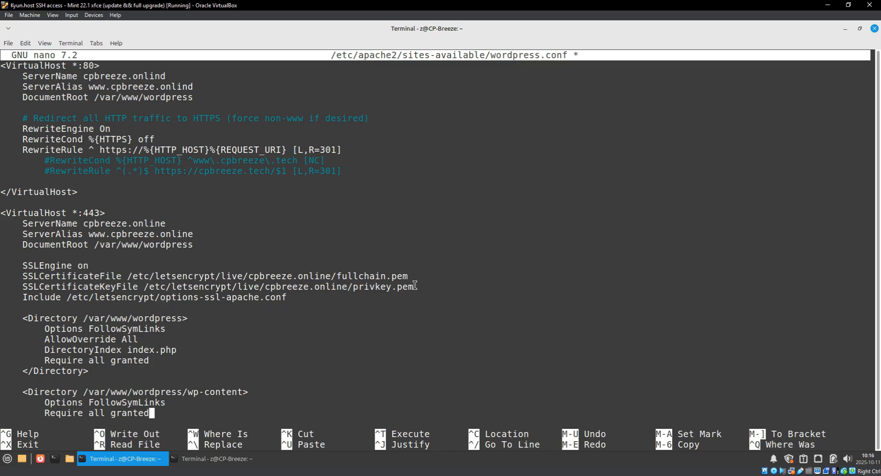
pyautogui.press('Down')
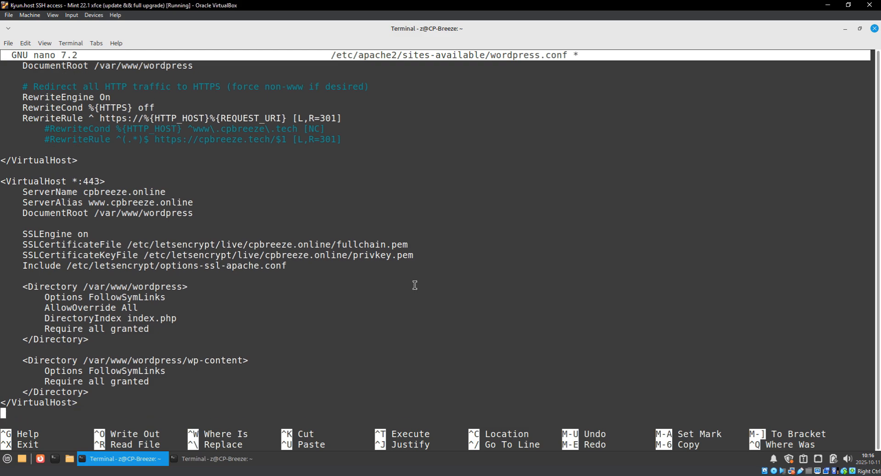
# Save wordpress.conf and exit nano.
pyautogui.hotkey('ctrl', 'x')
pyautogui.press('y')
pyautogui.press('Return')
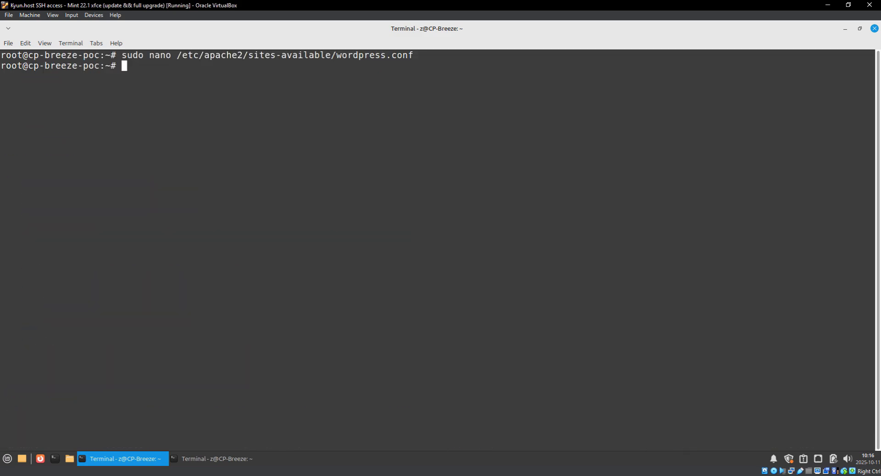
# Start the apache2 service, clear the screen, and run the Apache config test.
pyautogui.write('sudo systemctl sart')
pyautogui.press('BackSpace')
pyautogui.press('BackSpace')
pyautogui.press('BackSpace')
pyautogui.press('BackSpace')
pyautogui.write('tart apache')
pyautogui.press('Tab')
pyautogui.press('Tab')
pyautogui.press('Tab')
pyautogui.write('2')
pyautogui.press('Tab')
pyautogui.press('Return')
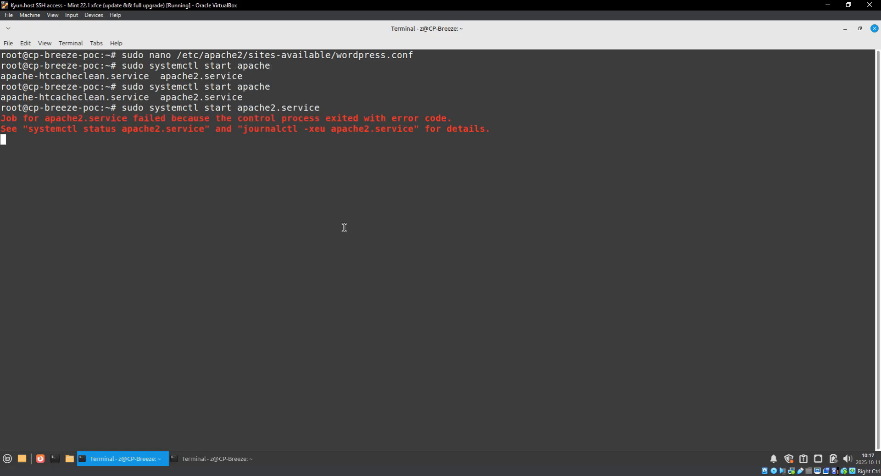
pyautogui.write('clear')
pyautogui.press('Return')
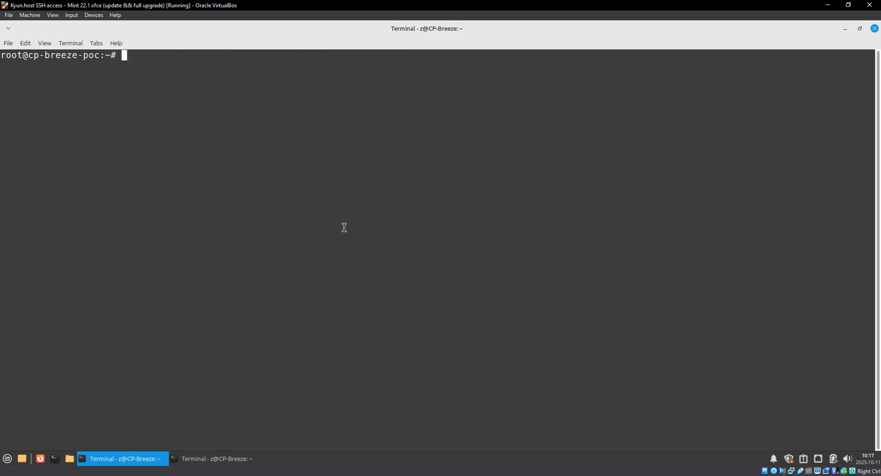
pyautogui.rightClick(303, 214)
pyautogui.click(286, 234)
pyautogui.press('Return')
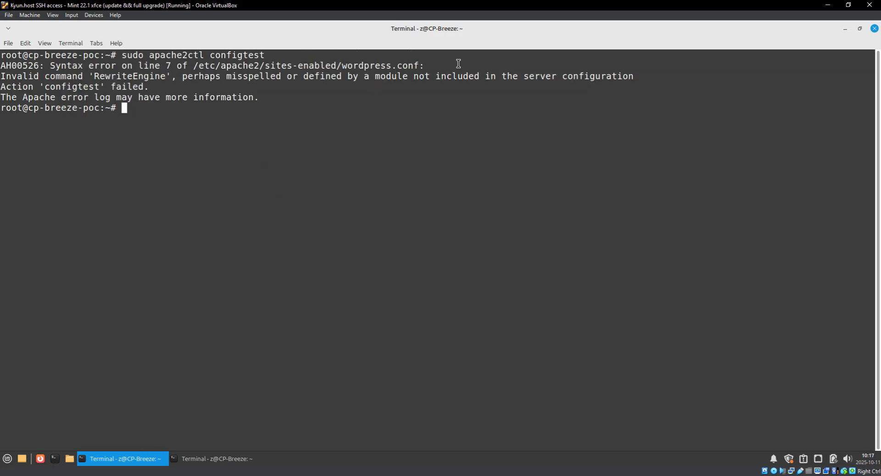
pyautogui.press('Up')
pyautogui.press('Up')
pyautogui.press('Up')
pyautogui.press('Up')
pyautogui.press('Up')
pyautogui.press('Return')
pyautogui.press('Down')
pyautogui.press('Down')
pyautogui.press('End')
pyautogui.press('BackSpace')
pyautogui.write('e')
pyautogui.press('Down')
pyautogui.press('Down')
pyautogui.press('Down')
pyautogui.press('Down')
pyautogui.press('Down')
pyautogui.press('Down')
pyautogui.press('Down')
pyautogui.press('Down')
pyautogui.press('Down')
pyautogui.press('Down')
pyautogui.press('Down')
pyautogui.press('Down')
pyautogui.press('Down')
pyautogui.press('Down')
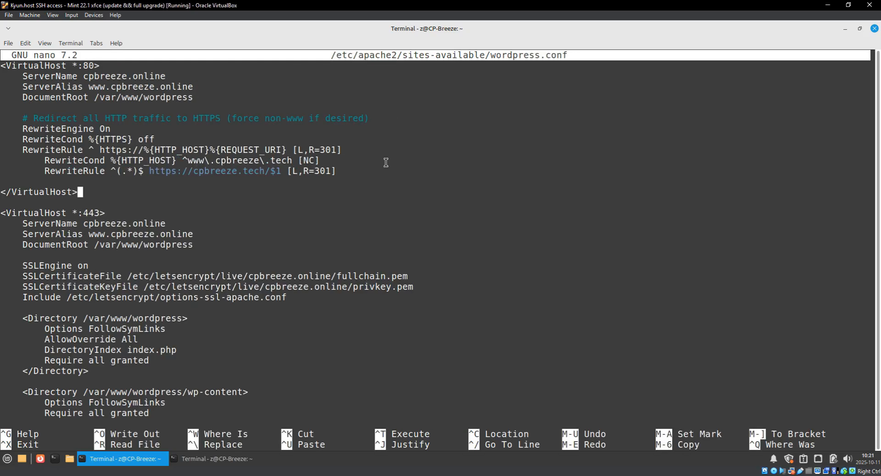
pyautogui.hotkey('alt', 'BackSpace')
pyautogui.hotkey('alt', 'BackSpace')
pyautogui.hotkey('alt', 'BackSpace')
pyautogui.hotkey('alt', 'BackSpace')
pyautogui.hotkey('alt', 'BackSpace')
pyautogui.hotkey('alt', 'BackSpace')
pyautogui.hotkey('alt', 'BackSpace')
pyautogui.hotkey('alt', 'BackSpace')
pyautogui.hotkey('alt', 'BackSpace')
pyautogui.hotkey('alt', 'BackSpace')
pyautogui.hotkey('alt', 'BackSpace')
pyautogui.hotkey('alt', 'BackSpace')
pyautogui.hotkey('alt', 'BackSpace')
pyautogui.hotkey('alt', 'BackSpace')
pyautogui.hotkey('alt', 'BackSpace')
pyautogui.hotkey('alt', 'BackSpace')
pyautogui.hotkey('alt', 'BackSpace')
pyautogui.hotkey('alt', 'BackSpace')
pyautogui.hotkey('alt', 'BackSpace')
pyautogui.hotkey('alt', 'BackSpace')
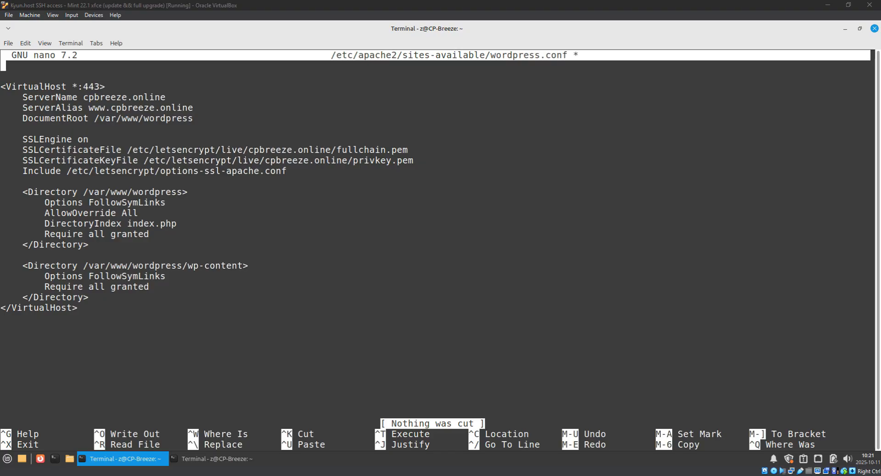
pyautogui.rightClick(59, 67)
pyautogui.click(106, 139)
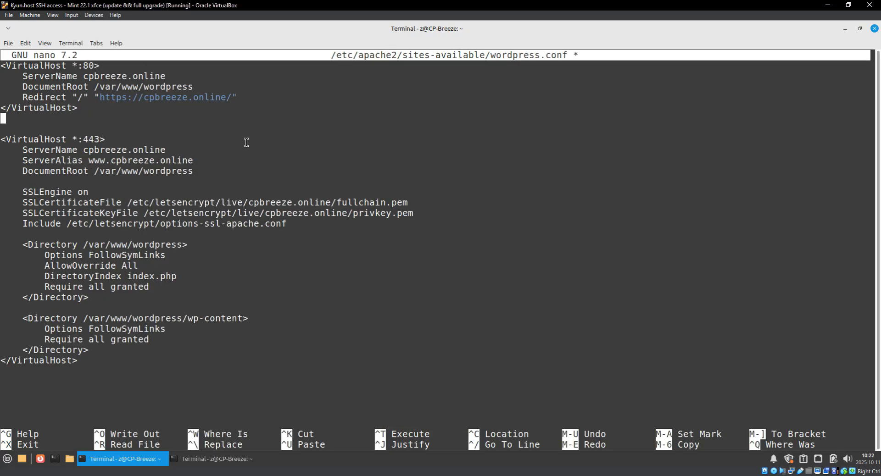
pyautogui.press('Delete')
pyautogui.hotkey('ctrl', 'x')
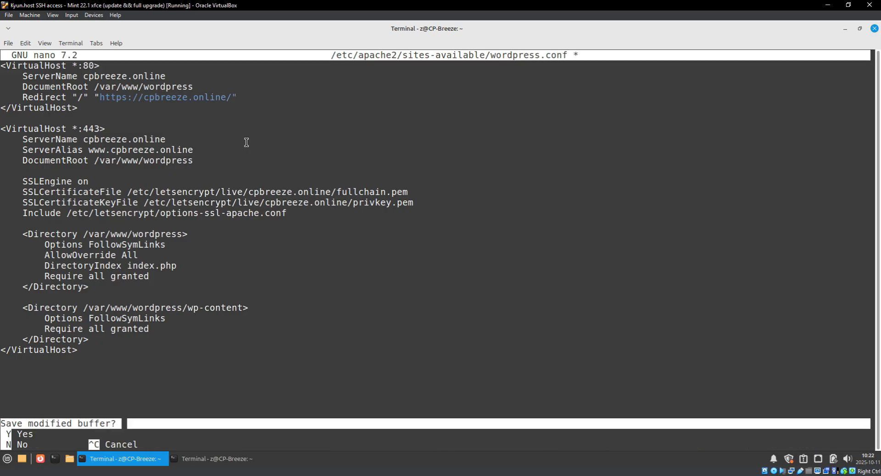
pyautogui.press('y')
pyautogui.press('Return')
# Rerun apache2ctl configtest, restart apache2.service, and clear the terminal.
pyautogui.press('Up')
pyautogui.press('Up')
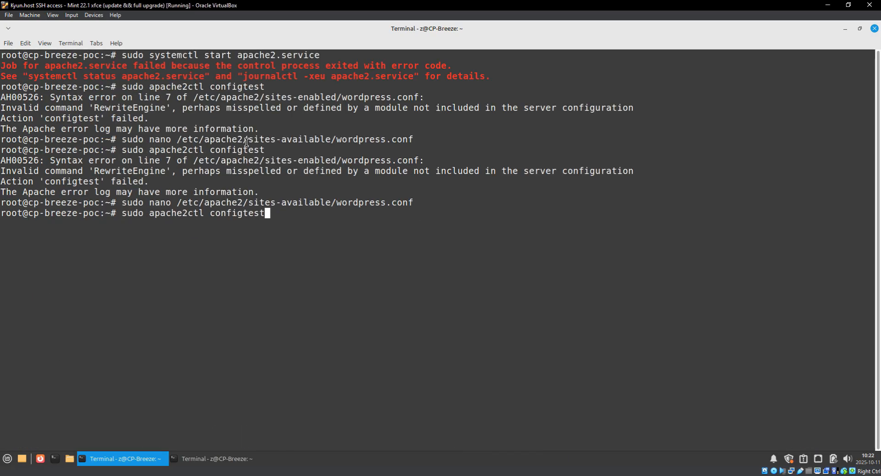
pyautogui.press('Up')
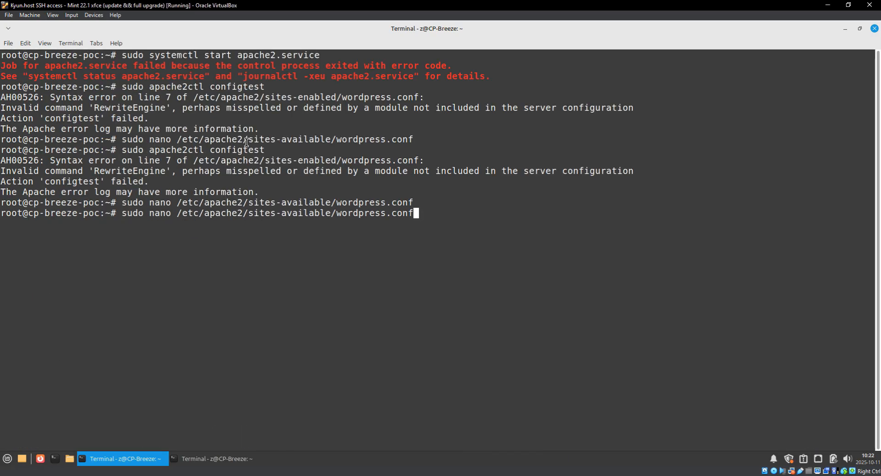
pyautogui.press('Down')
pyautogui.press('Return')
pyautogui.press('Up')
pyautogui.press('Up')
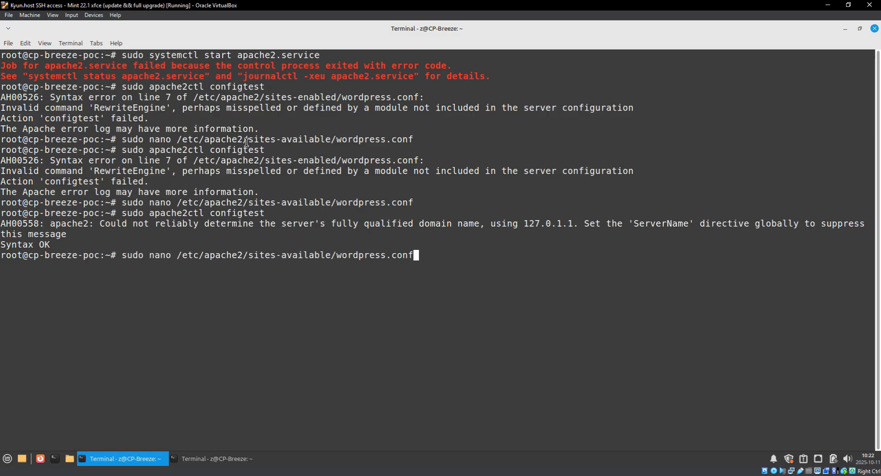
pyautogui.press('Down')
pyautogui.hotkey('ctrl', 'w')
pyautogui.hotkey('ctrl', 'w')
pyautogui.write('system')
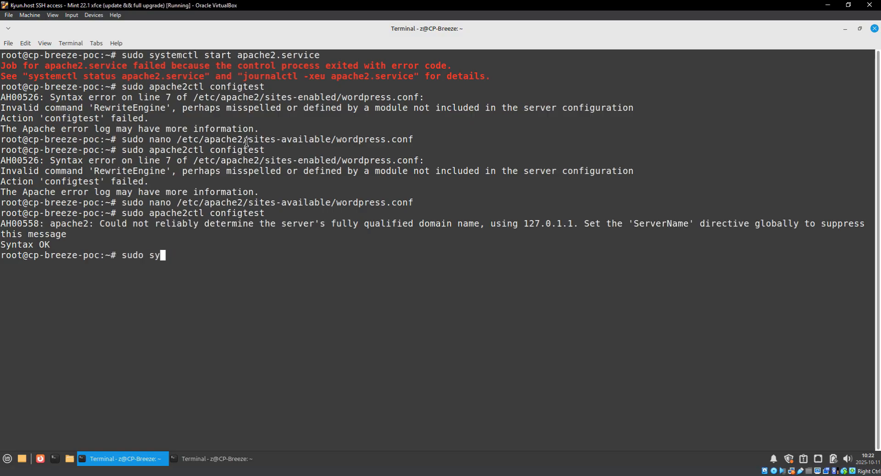
pyautogui.write('ctl restart apache2.service')
pyautogui.press('Return')
pyautogui.write('clear')
pyautogui.press('Return')
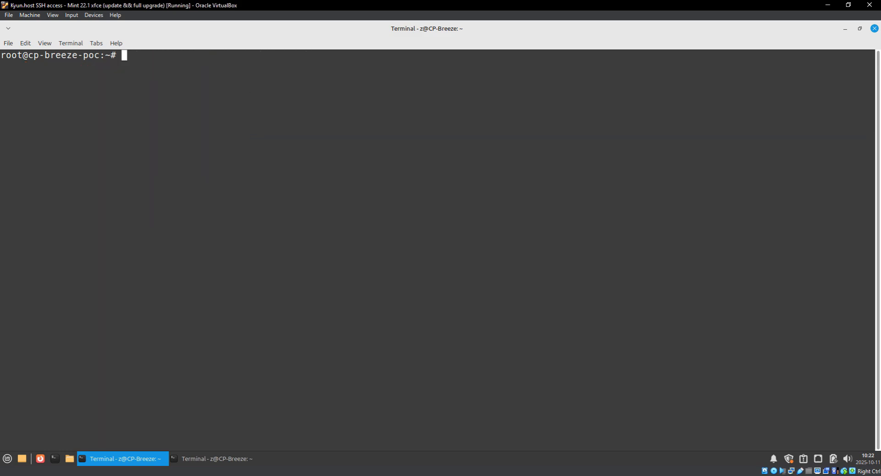
pyautogui.click(148, 475)
pyautogui.click(197, 447)
pyautogui.click(335, 26)
pyautogui.press('Return')
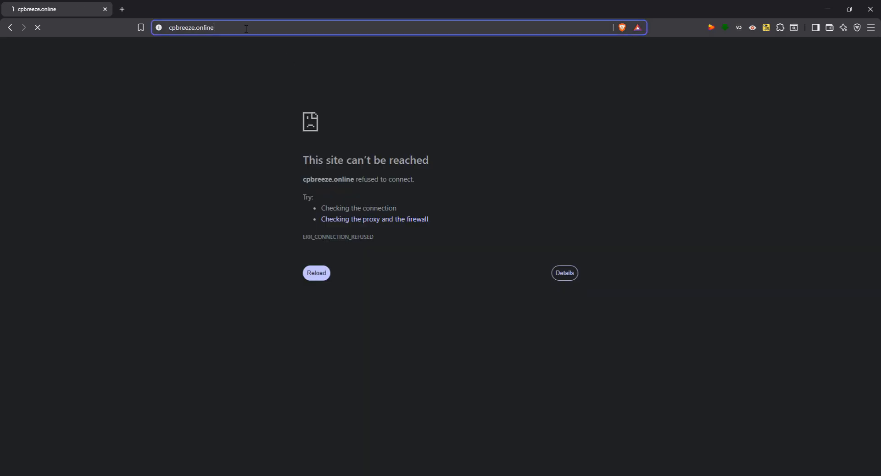
pyautogui.click(246, 27)
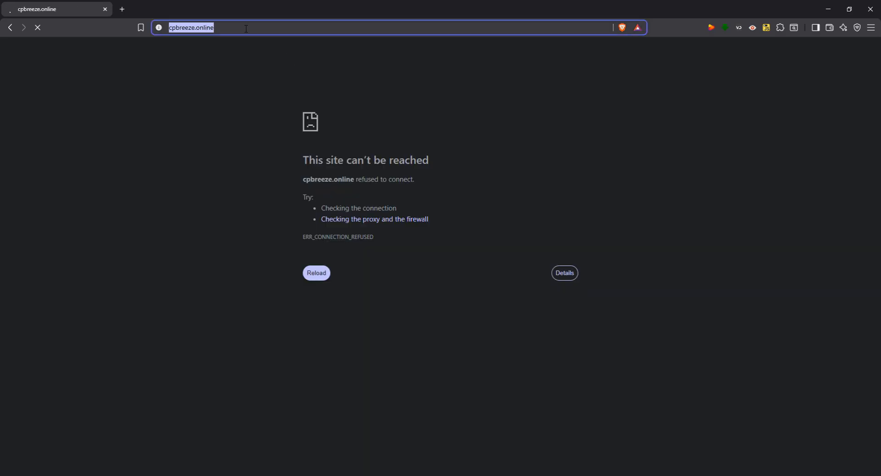
pyautogui.press('Return')
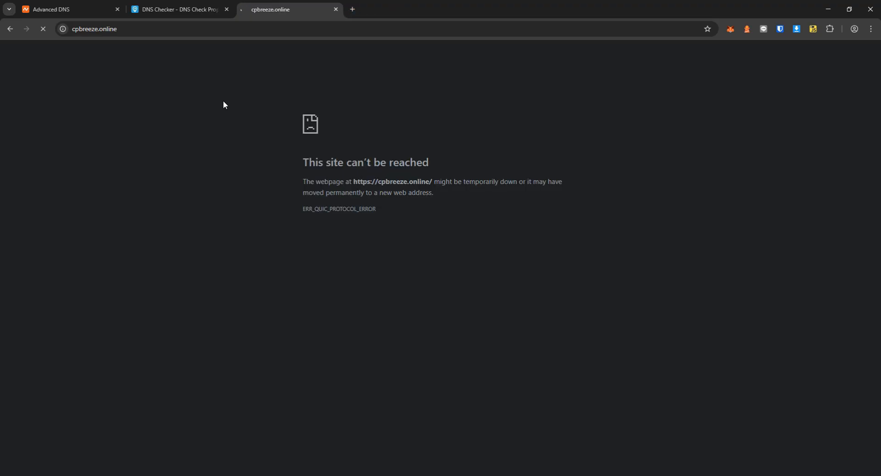
pyautogui.click(266, 29)
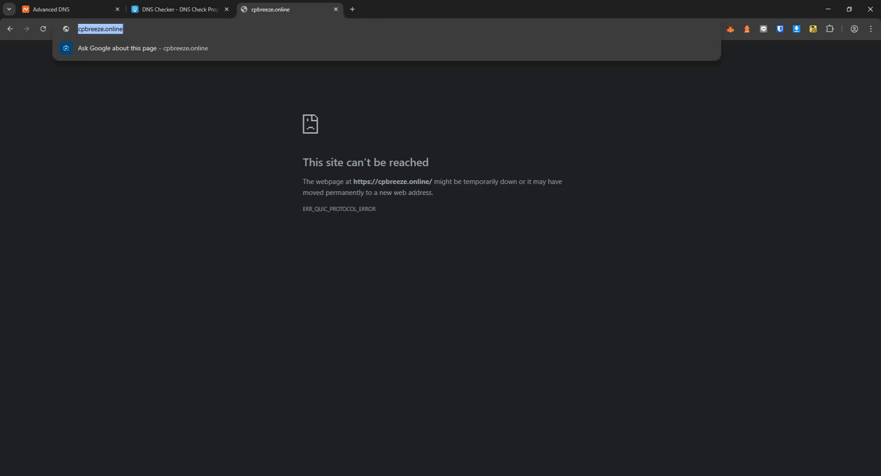
pyautogui.click(193, 475)
pyautogui.click(255, 29)
pyautogui.hotkey('ctrl', 'v')
pyautogui.press('Return')
pyautogui.doubleClick(318, 11)
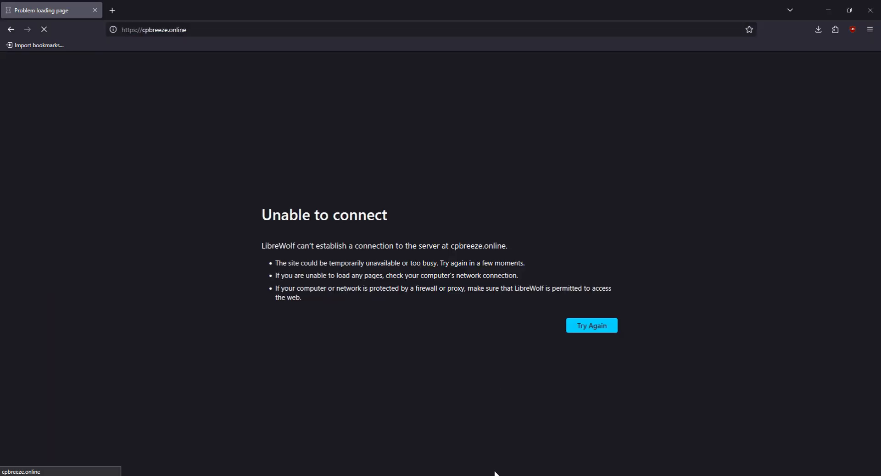
pyautogui.click(496, 474)
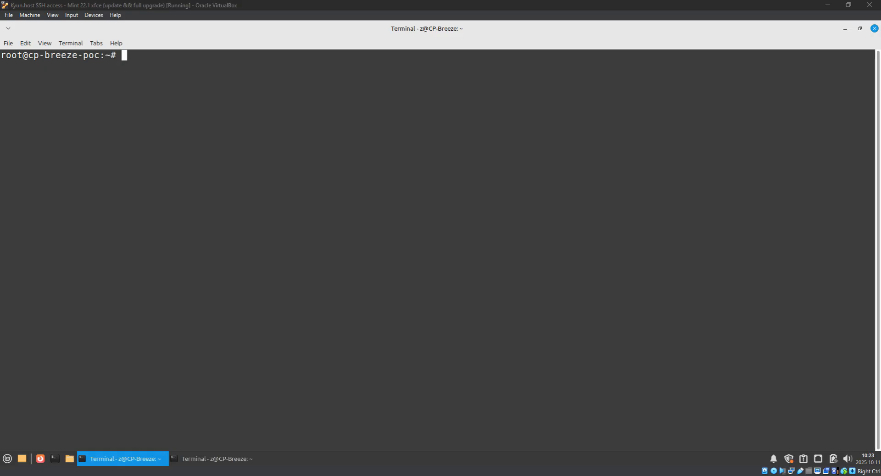
# Run 'sudo certbot renew --dry-run', then reload cpbreeze.online and view its security info.
pyautogui.rightClick(339, 174)
pyautogui.click(383, 236)
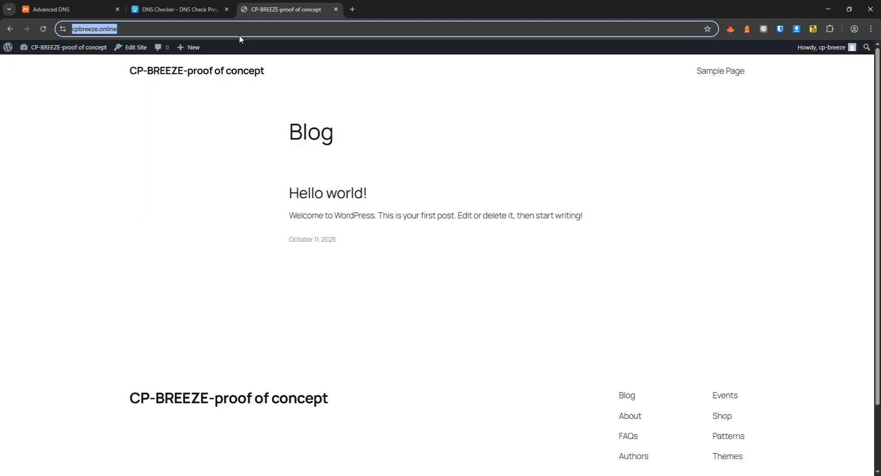
pyautogui.press('Return')
pyautogui.click(122, 29)
pyautogui.click(62, 28)
# Inspect the site certificate in Chrome, confirming it is valid and issued by Let's Encrypt.
pyautogui.click(111, 68)
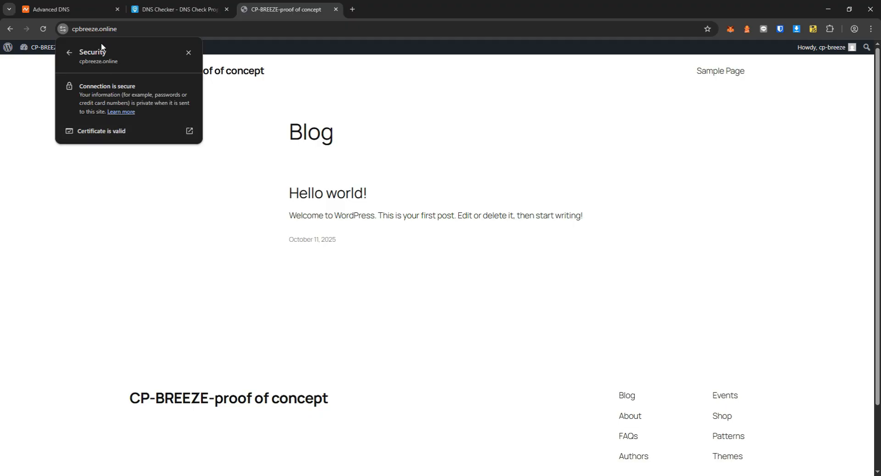
pyautogui.click(110, 132)
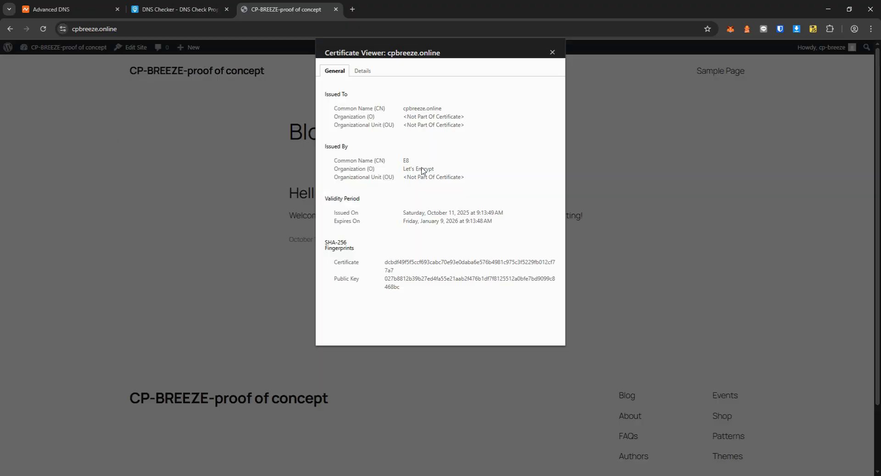
pyautogui.moveTo(404, 169); pyautogui.dragTo(439, 177)
pyautogui.click(370, 115)
pyautogui.click(362, 71)
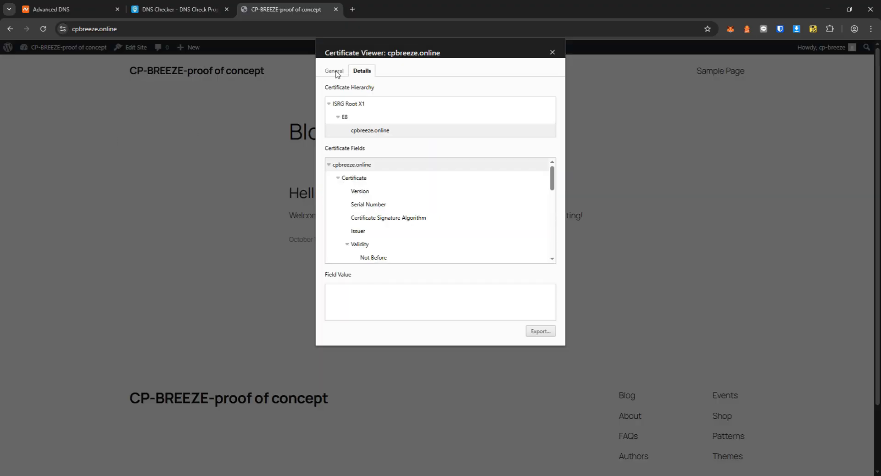
pyautogui.click(339, 72)
pyautogui.tripleClick(411, 169)
pyautogui.click(552, 52)
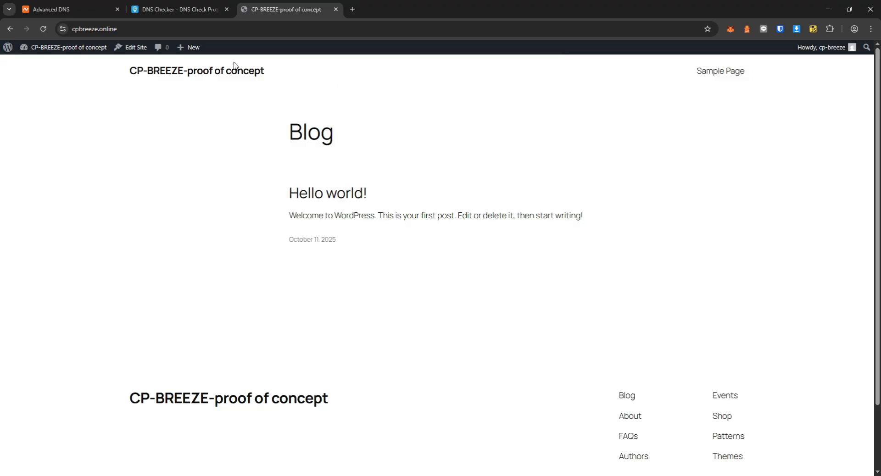
# Load cpbreeze.online in a second browser and verify its connection is secure, then open the WordPress admin dashboard.
pyautogui.click(192, 475)
pyautogui.write('cpbreeze.online')
pyautogui.press('Return')
pyautogui.doubleClick(301, 5)
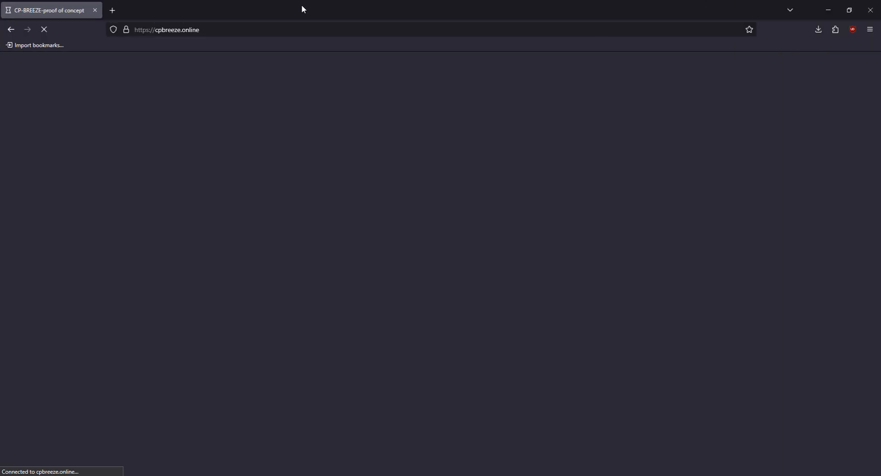
pyautogui.click(126, 29)
pyautogui.click(182, 68)
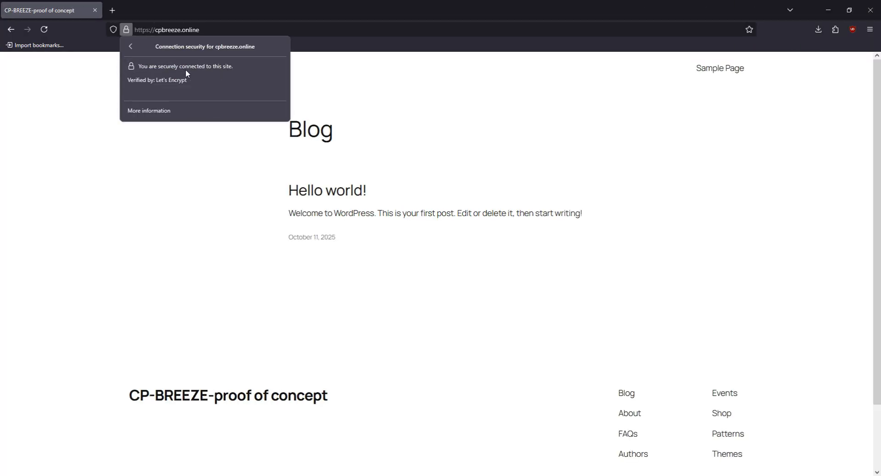
pyautogui.click(171, 112)
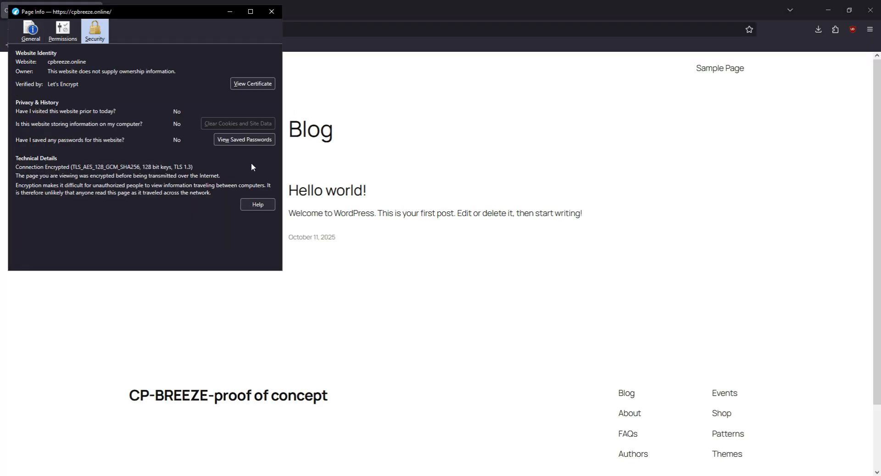
pyautogui.click(271, 11)
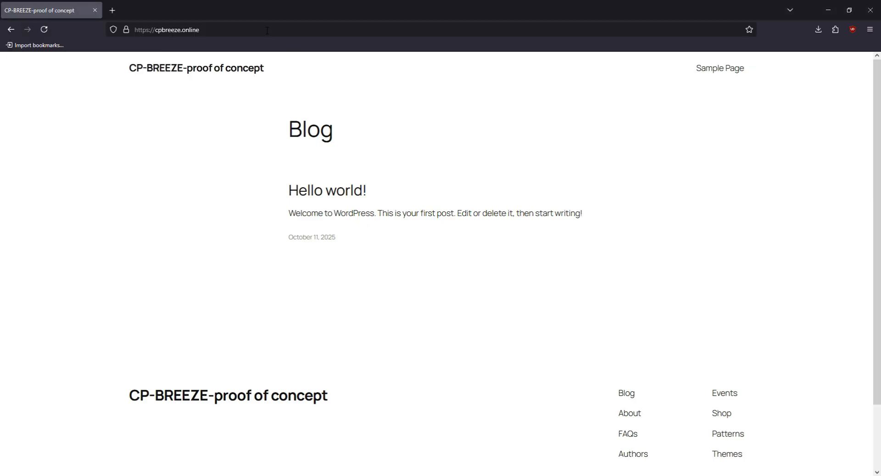
pyautogui.hotkey('alt', 'Tab')
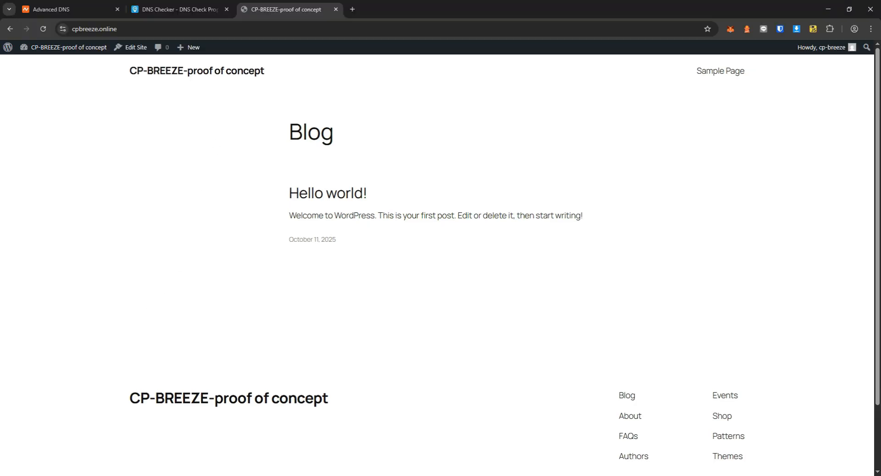
pyautogui.click(31, 49)
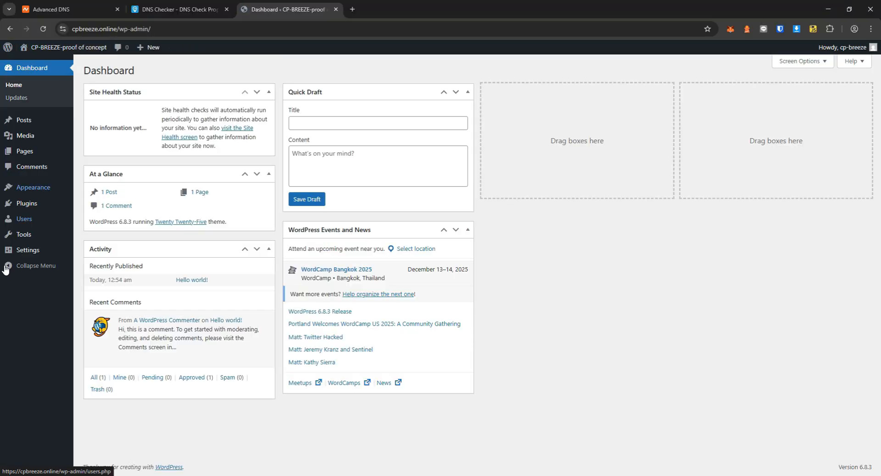